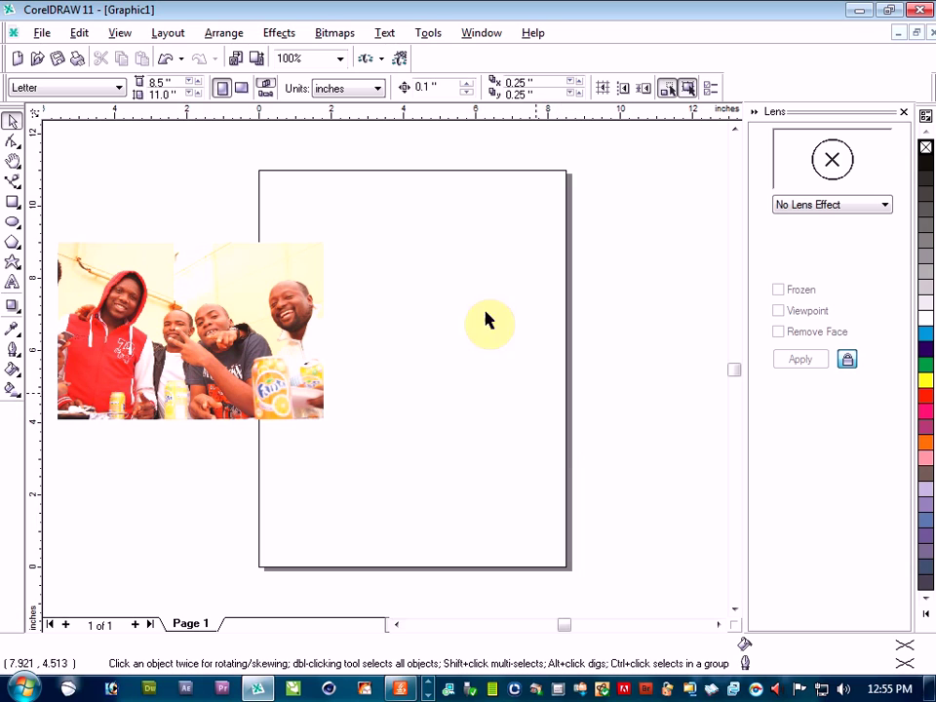
Set the document's page size to A4.
{"action": "left_click", "coordinate": [119, 92]}
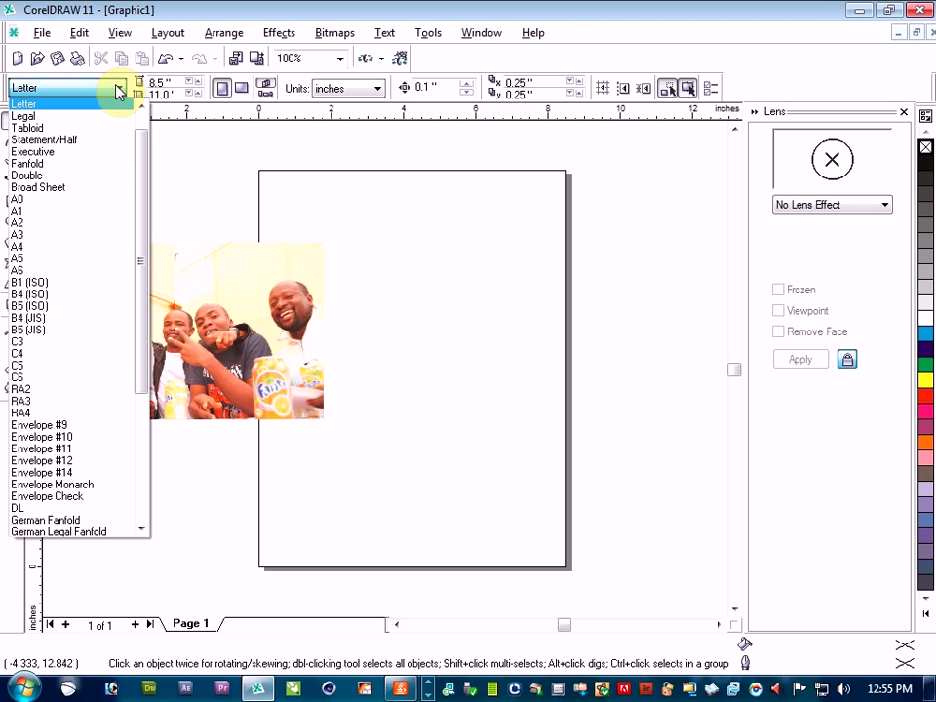
{"action": "left_click", "coordinate": [86, 248]}
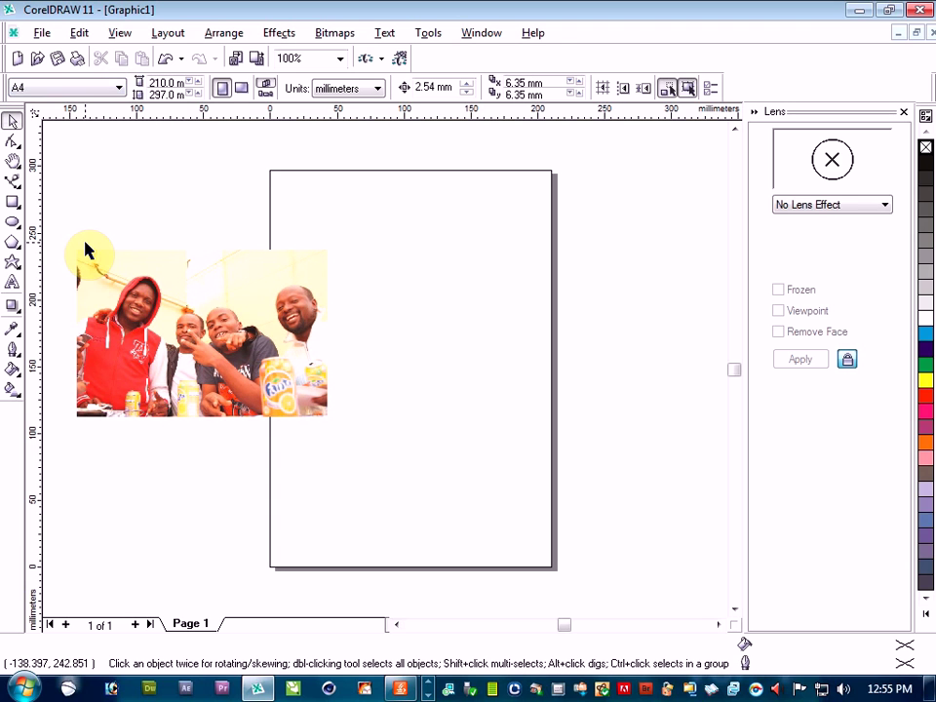
{"action": "left_click", "coordinate": [119, 88]}
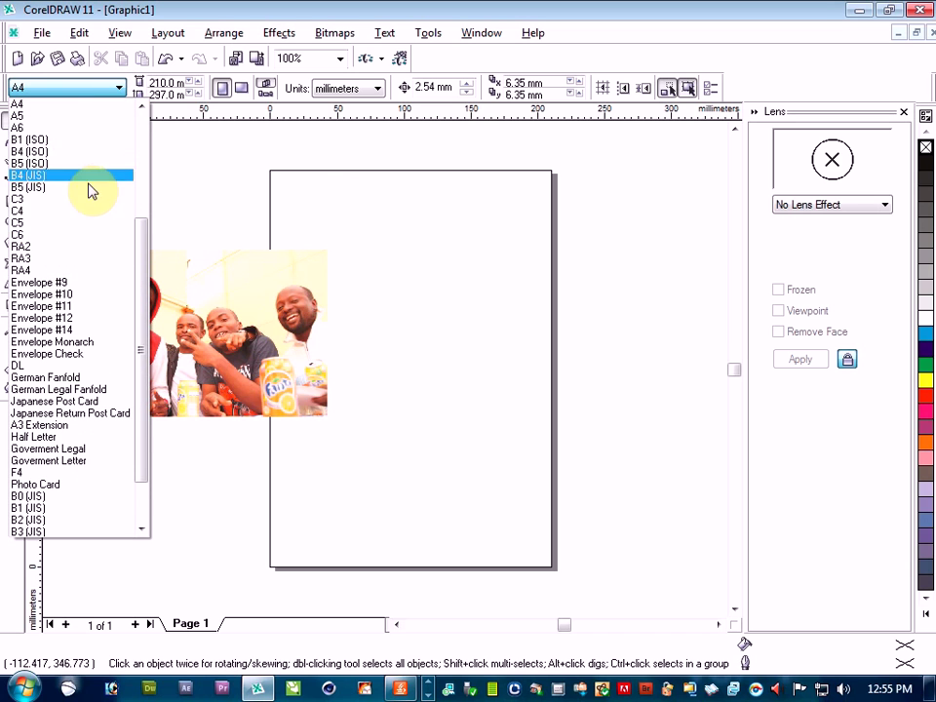
{"action": "left_click_drag", "start_coordinate": [147, 255], "coordinate": [143, 184]}
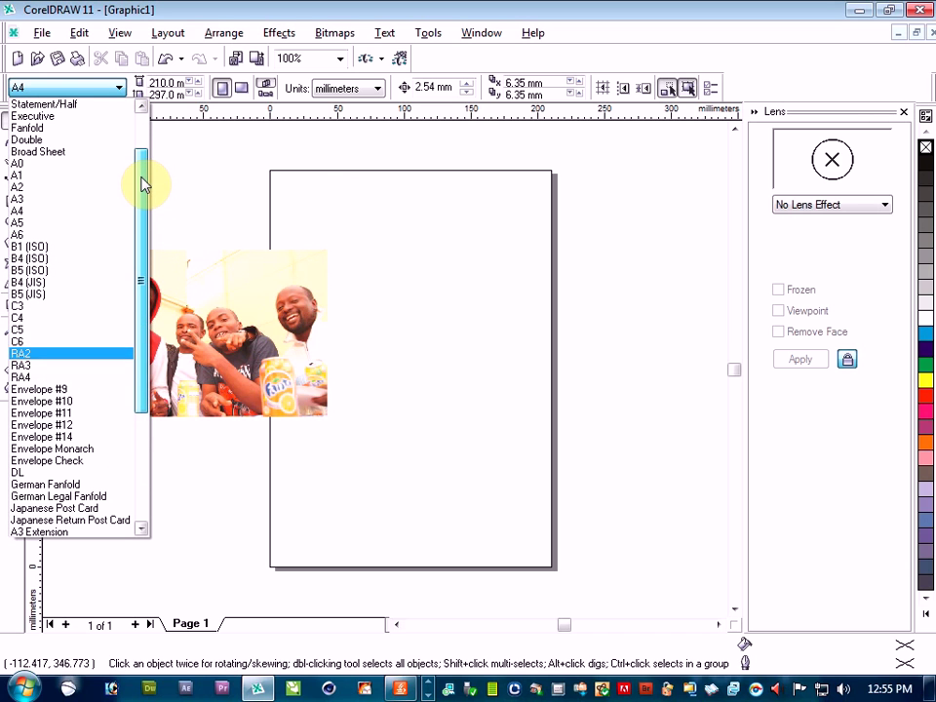
{"action": "left_click", "coordinate": [30, 212]}
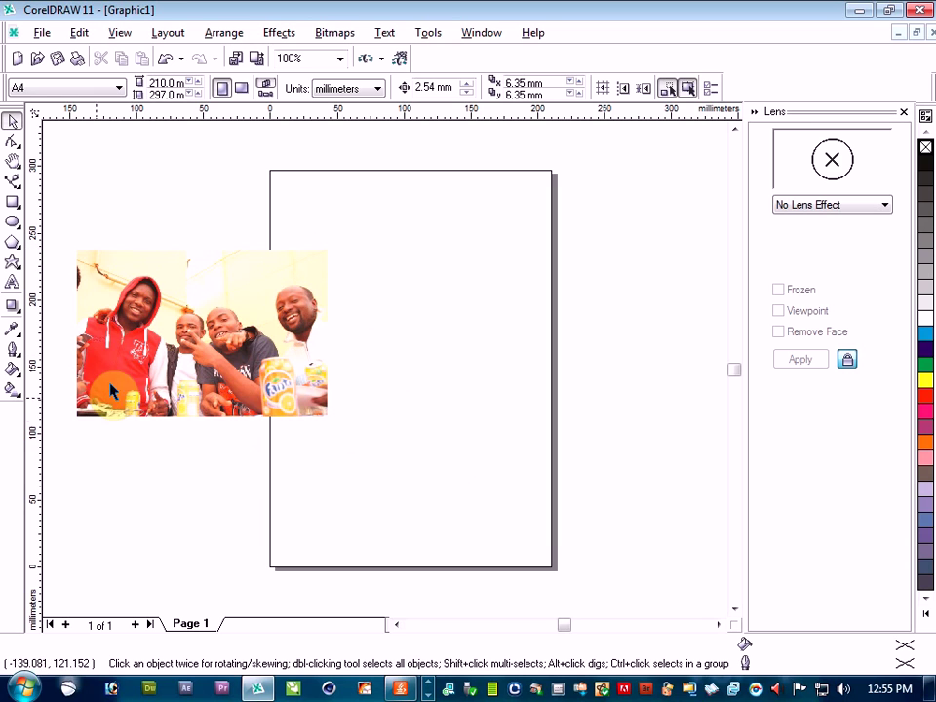
Select the group photo and run the Wizard.CreateCalendar macro from the CalendarWizard project.
{"action": "left_click", "coordinate": [188, 349]}
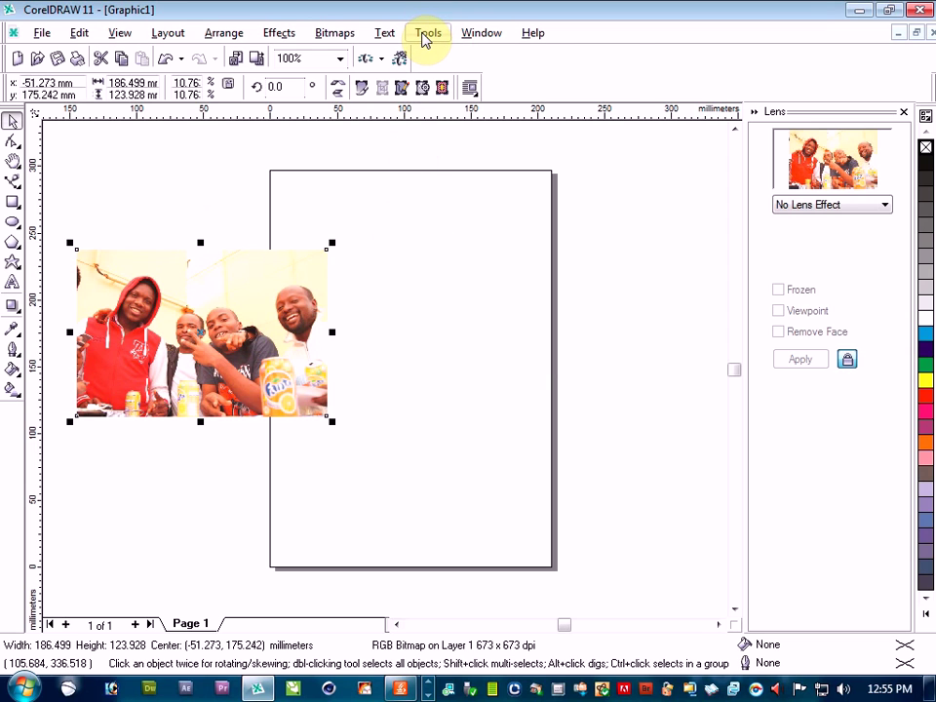
{"action": "left_click", "coordinate": [425, 36]}
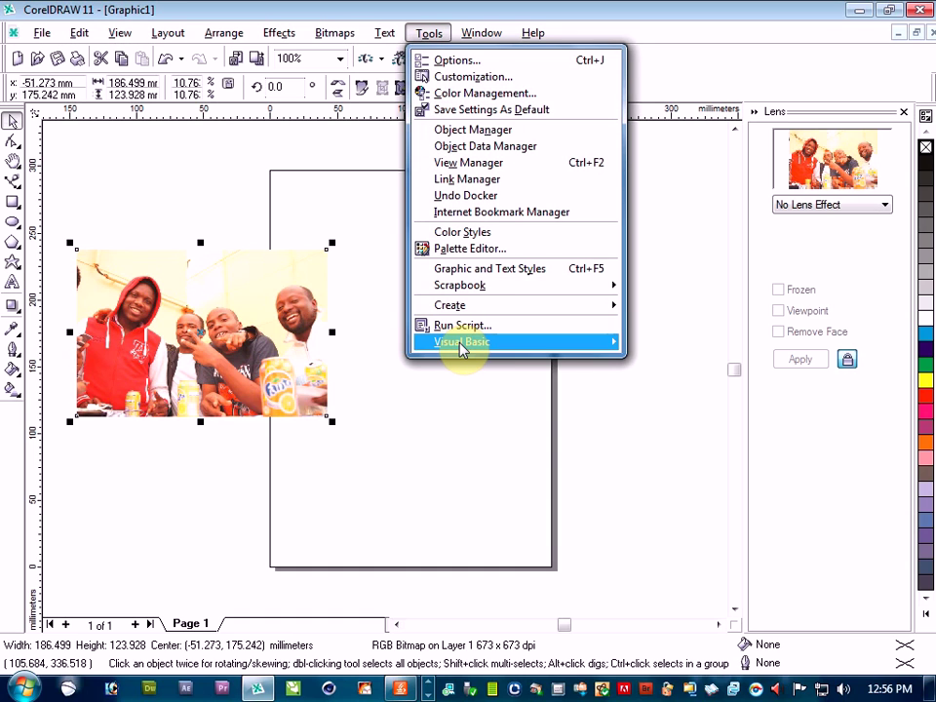
{"action": "mouse_move", "coordinate": [462, 348]}
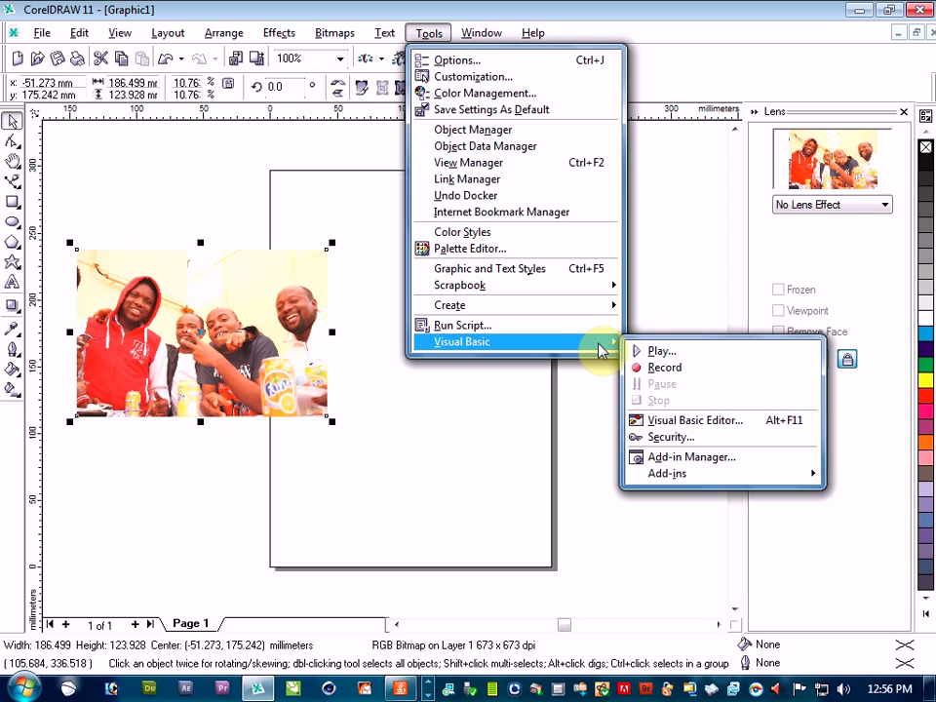
{"action": "left_click", "coordinate": [651, 352]}
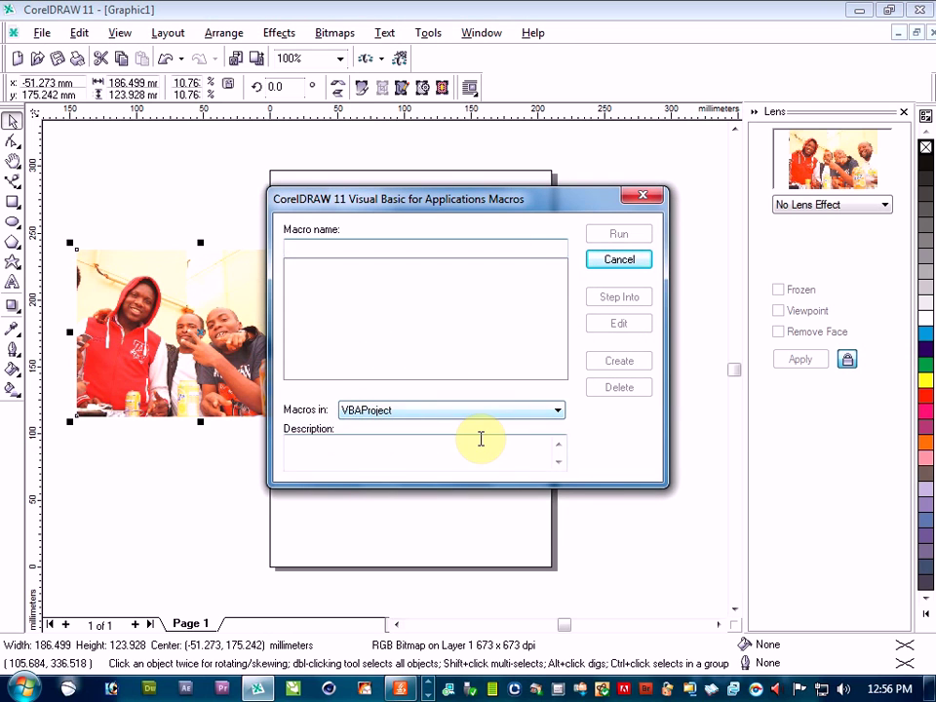
{"action": "left_click", "coordinate": [558, 412]}
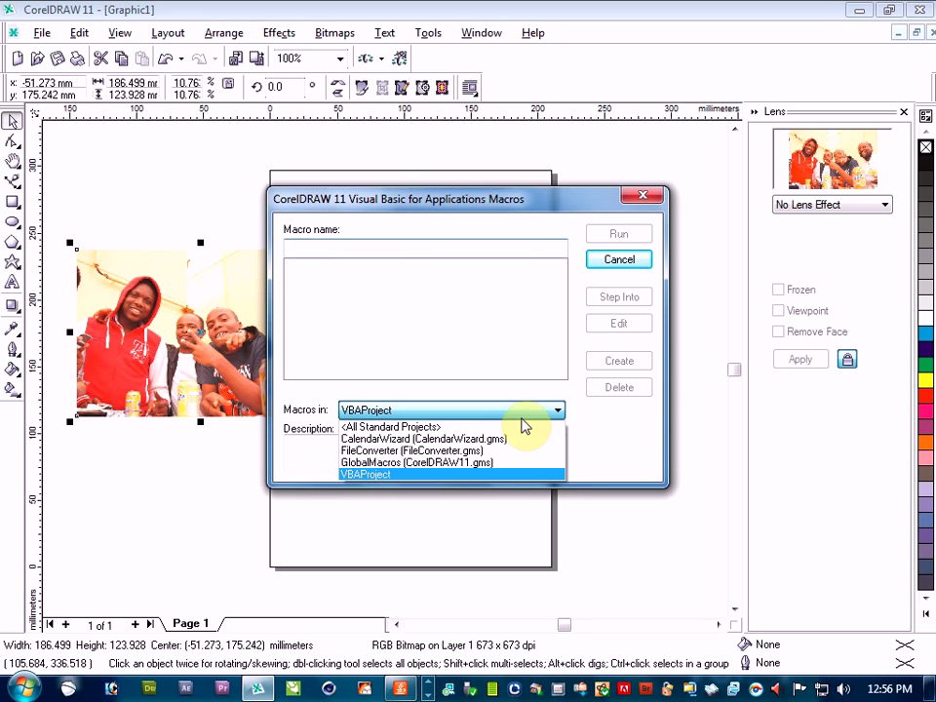
{"action": "left_click", "coordinate": [369, 440]}
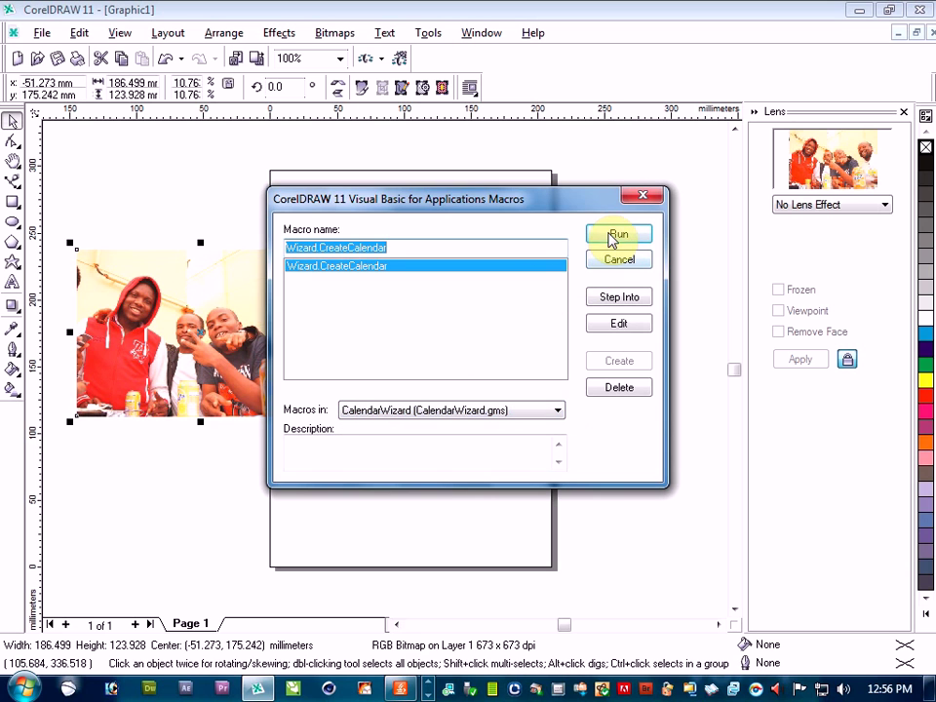
{"action": "left_click", "coordinate": [611, 236]}
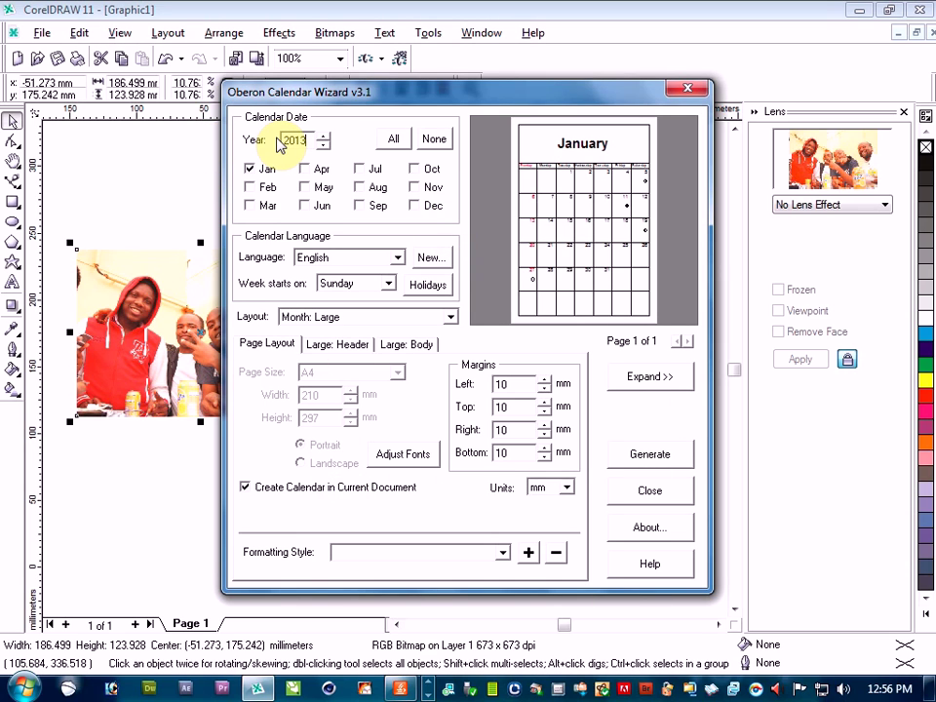
Set the calendar year to 2013 and include all twelve months.
{"action": "left_click", "coordinate": [321, 137]}
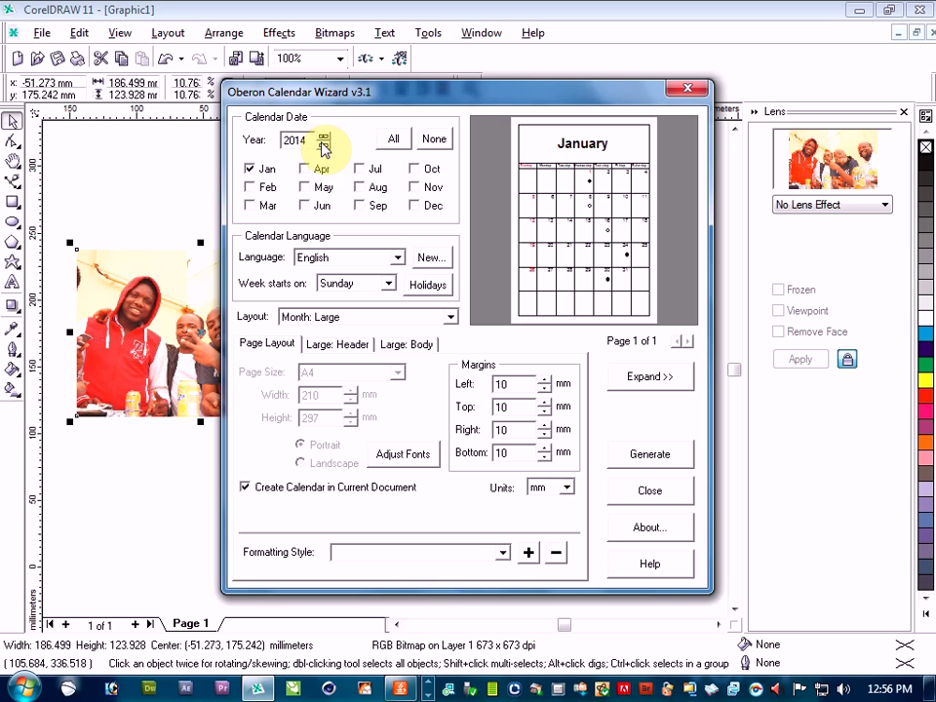
{"action": "left_click", "coordinate": [325, 144]}
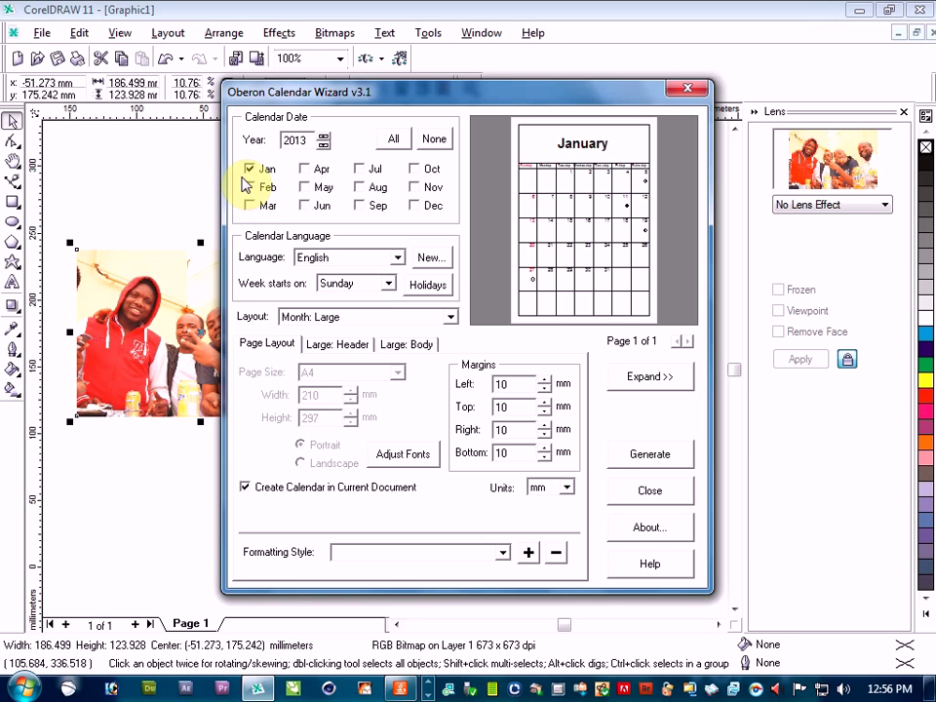
{"action": "left_click", "coordinate": [392, 141]}
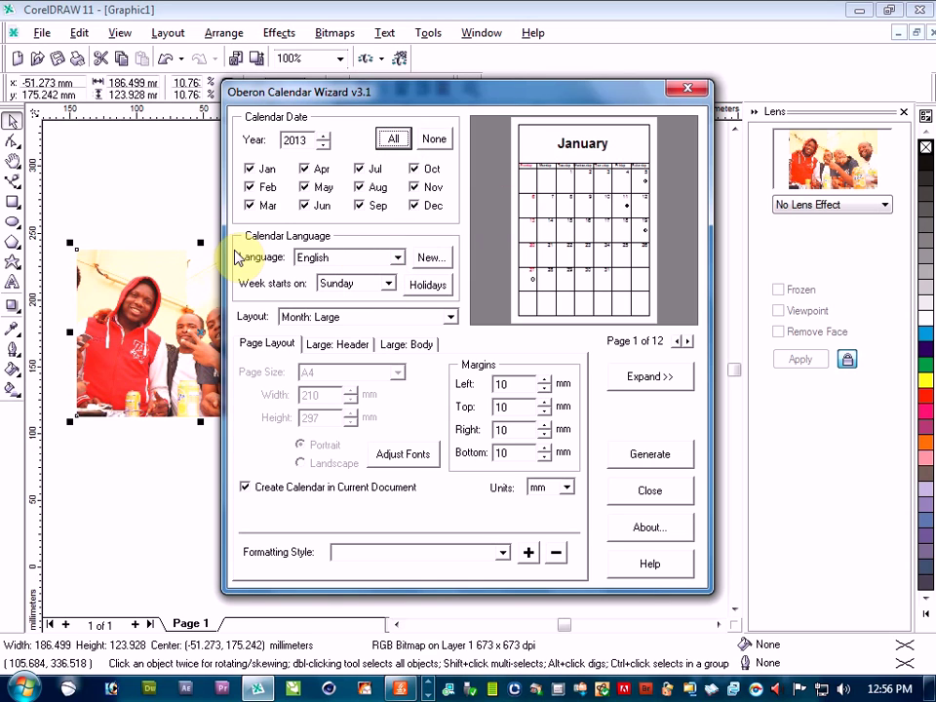
Look through the available calendar languages and week-start days.
{"action": "left_click", "coordinate": [397, 260]}
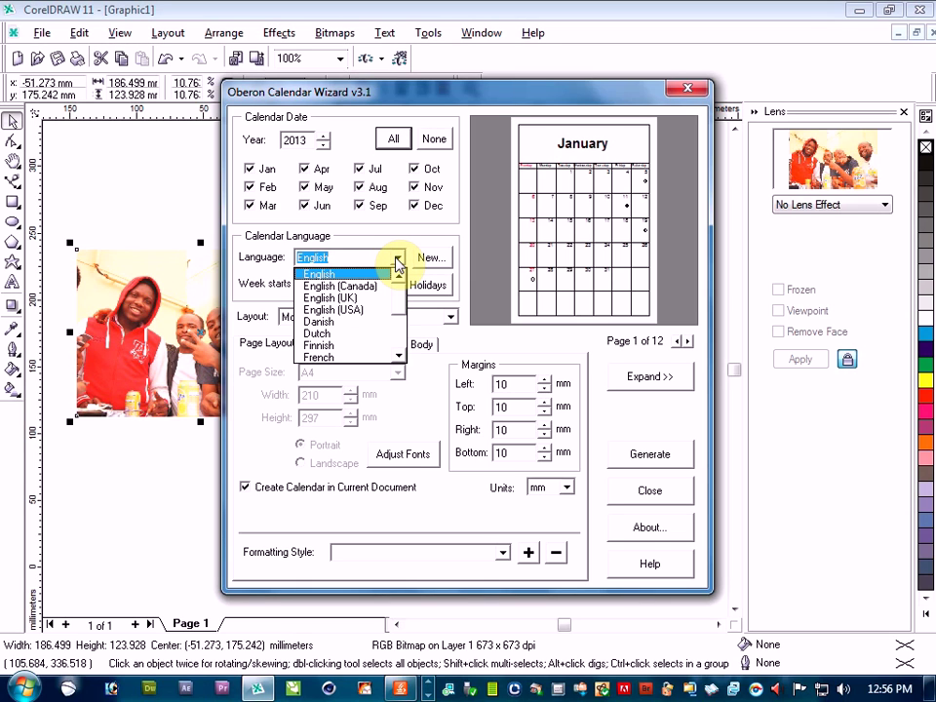
{"action": "mouse_move", "coordinate": [393, 309]}
{"action": "left_mouse_down"}
{"action": "mouse_move", "coordinate": [400, 351]}
{"action": "mouse_move", "coordinate": [399, 312]}
{"action": "left_mouse_up"}
{"action": "left_click", "coordinate": [398, 259]}
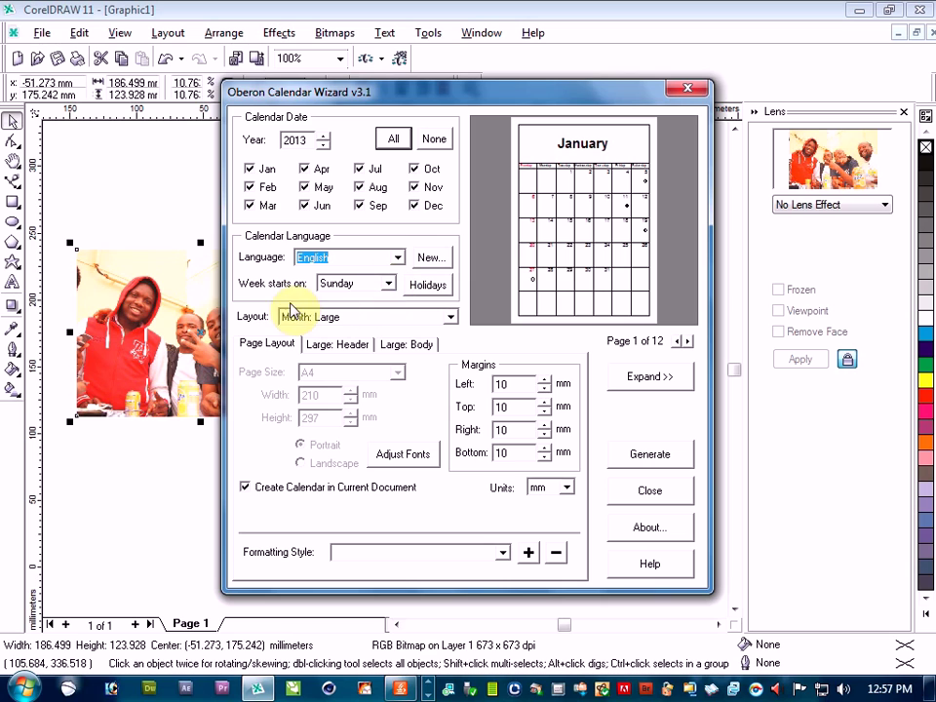
{"action": "left_click", "coordinate": [387, 285]}
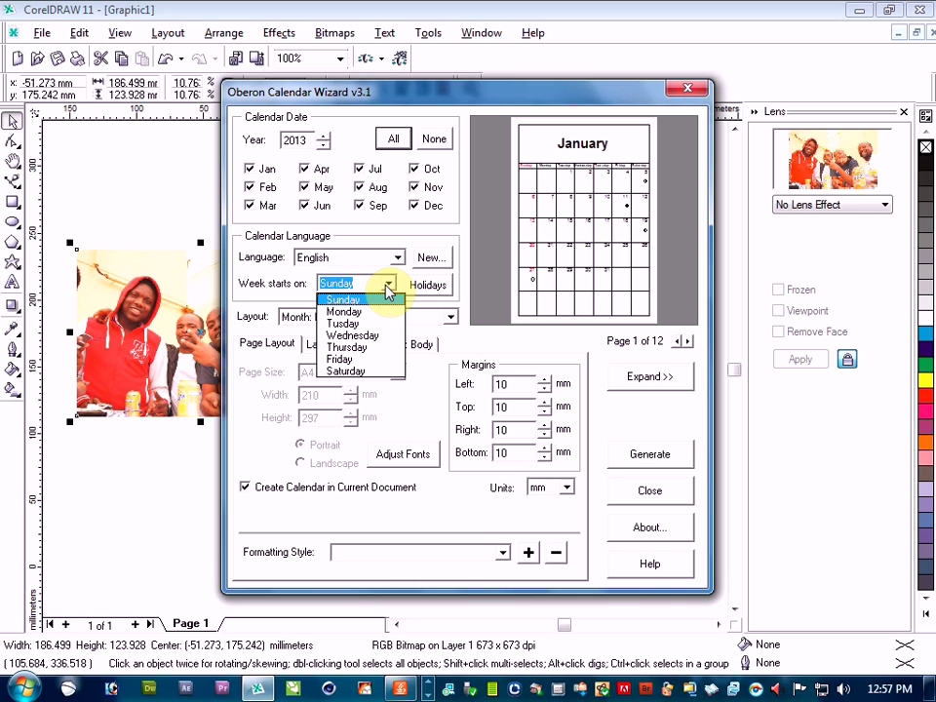
{"action": "left_click", "coordinate": [387, 285]}
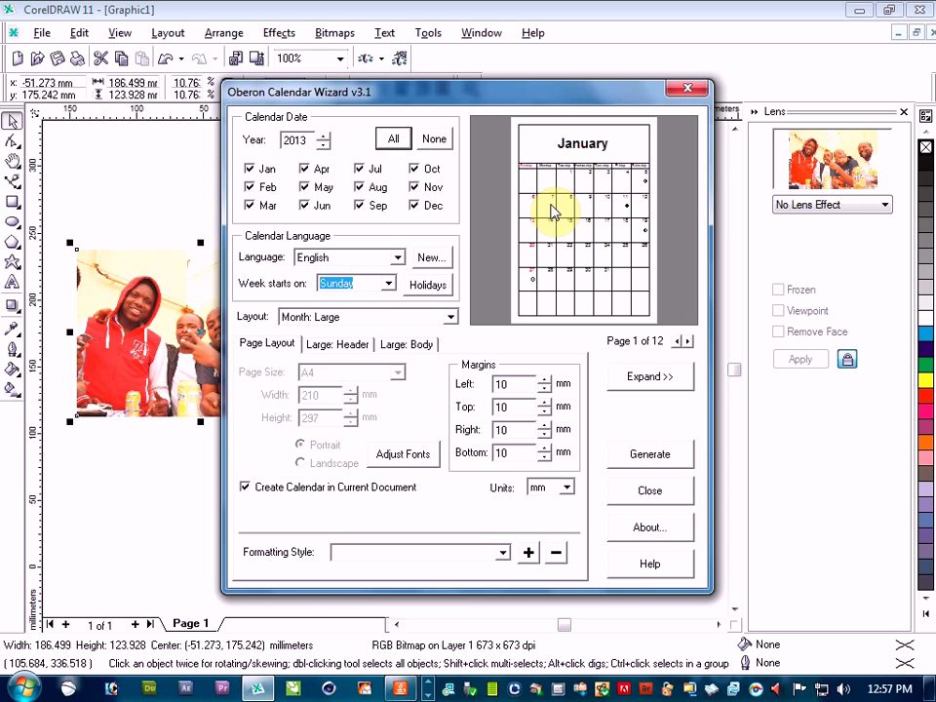
Try the calendar layouts Month: Large + 2 Small and Year: Image + 12 Small [3x4].
{"action": "left_click", "coordinate": [451, 318]}
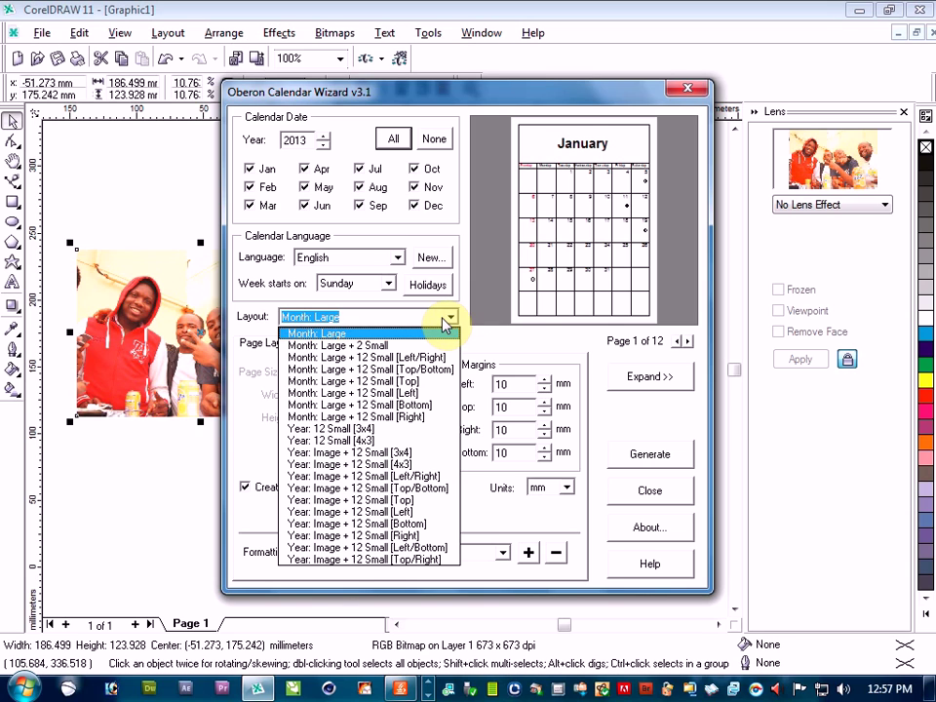
{"action": "left_click", "coordinate": [338, 346]}
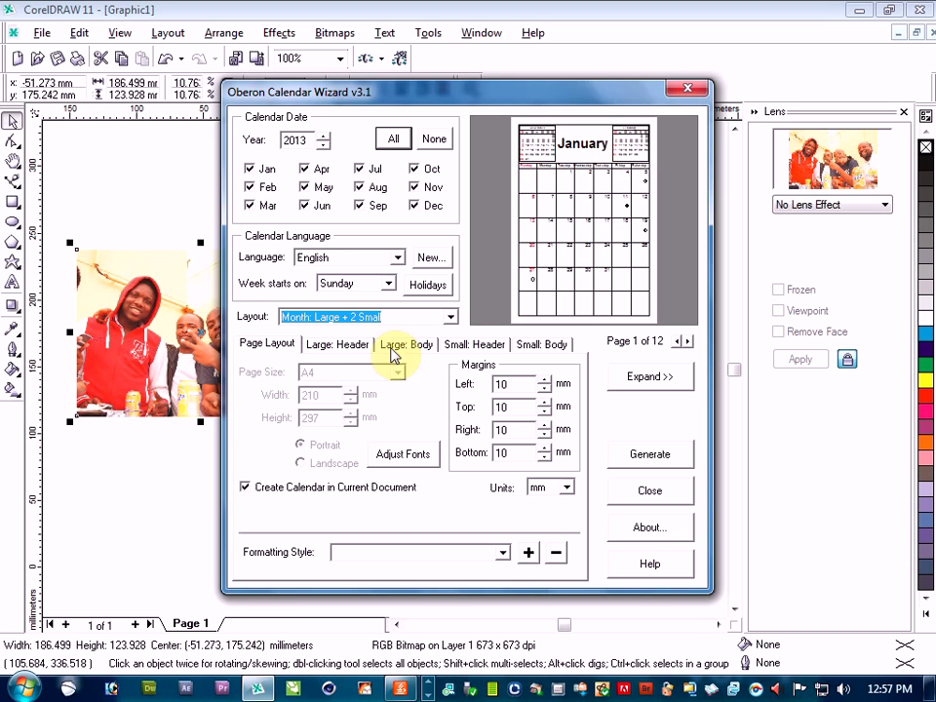
{"action": "left_click", "coordinate": [451, 320]}
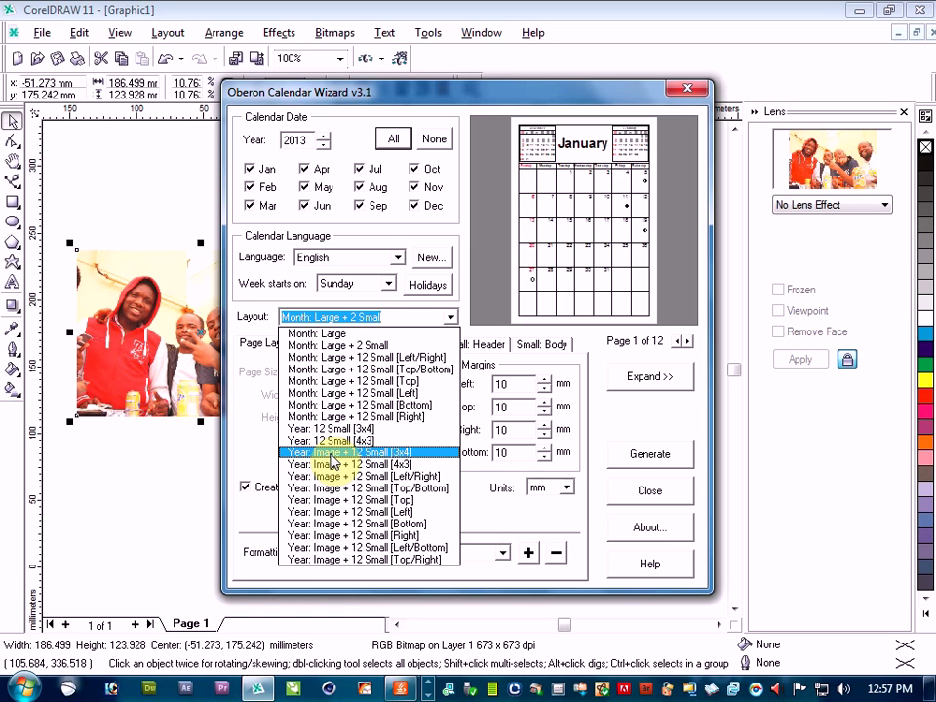
{"action": "left_click", "coordinate": [331, 455]}
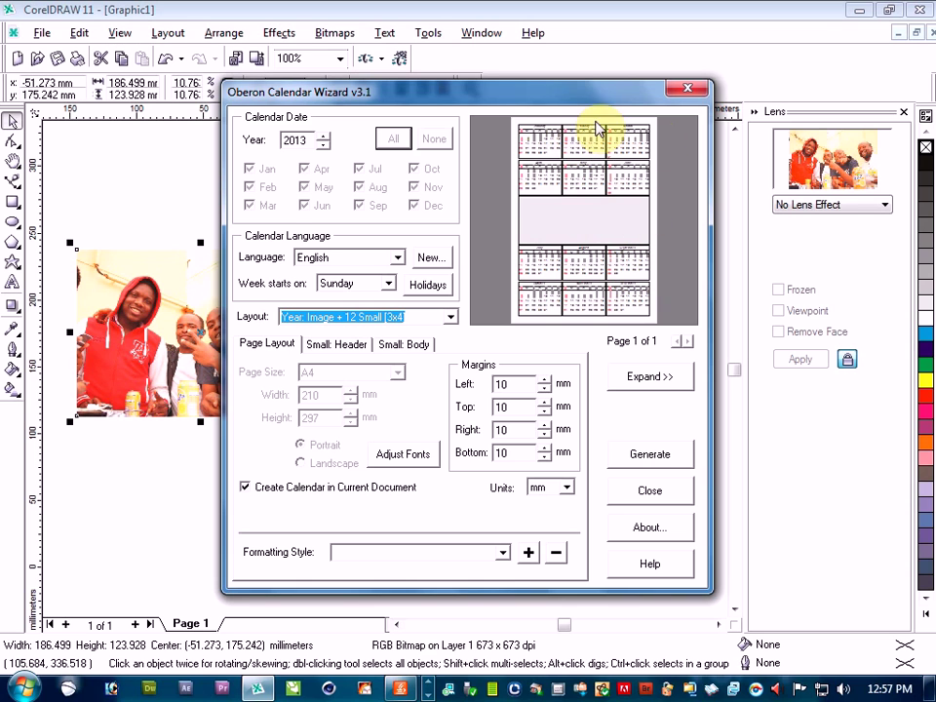
Set the calendar layout to Year: Image + 12 Small [Bottom].
{"action": "left_click", "coordinate": [450, 318]}
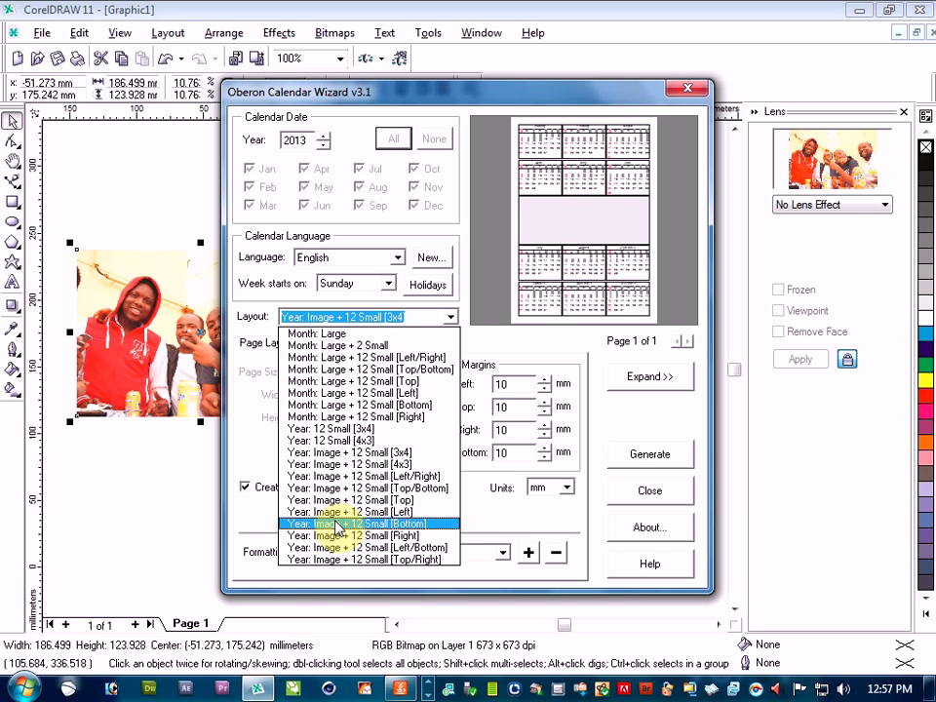
{"action": "left_click", "coordinate": [337, 527]}
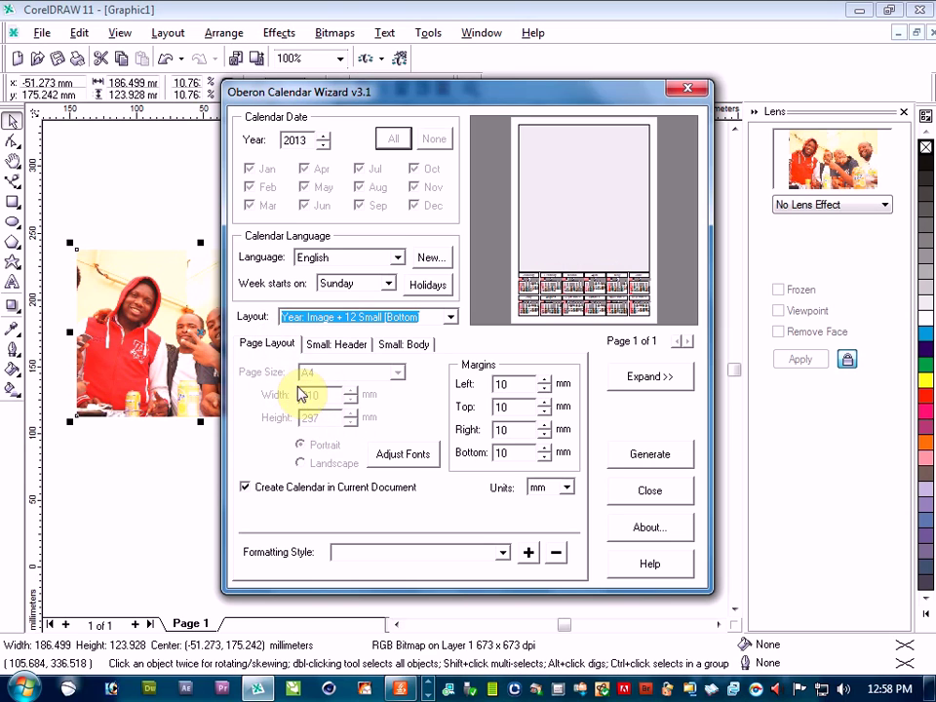
Set the small header's title text color to dark blue, CMYK 98, 84, 0, 0.
{"action": "left_click", "coordinate": [329, 347]}
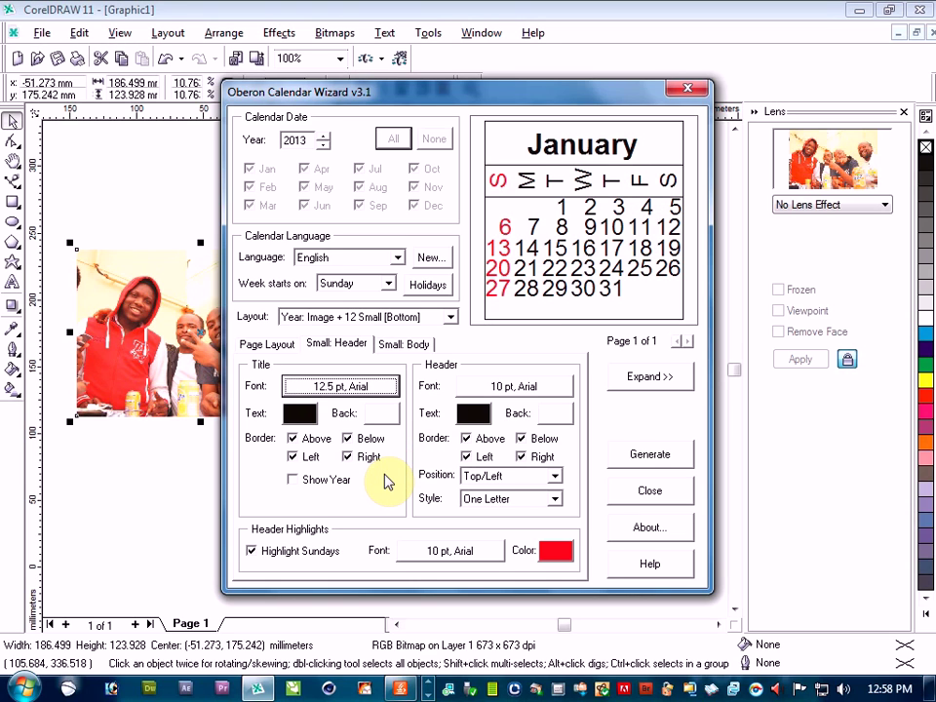
{"action": "left_click", "coordinate": [299, 417]}
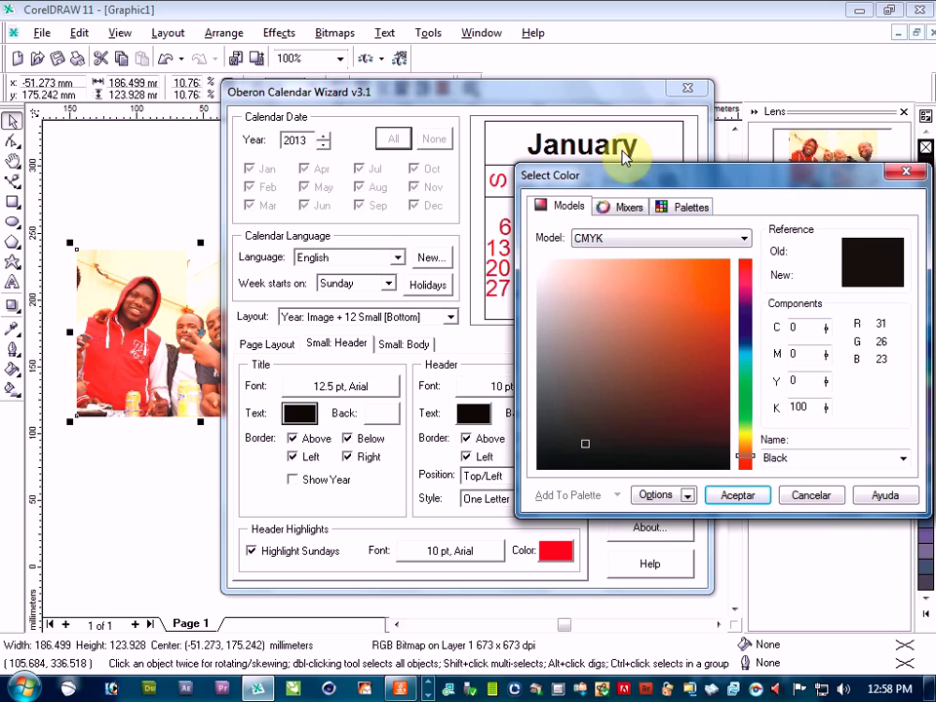
{"action": "left_click", "coordinate": [746, 327]}
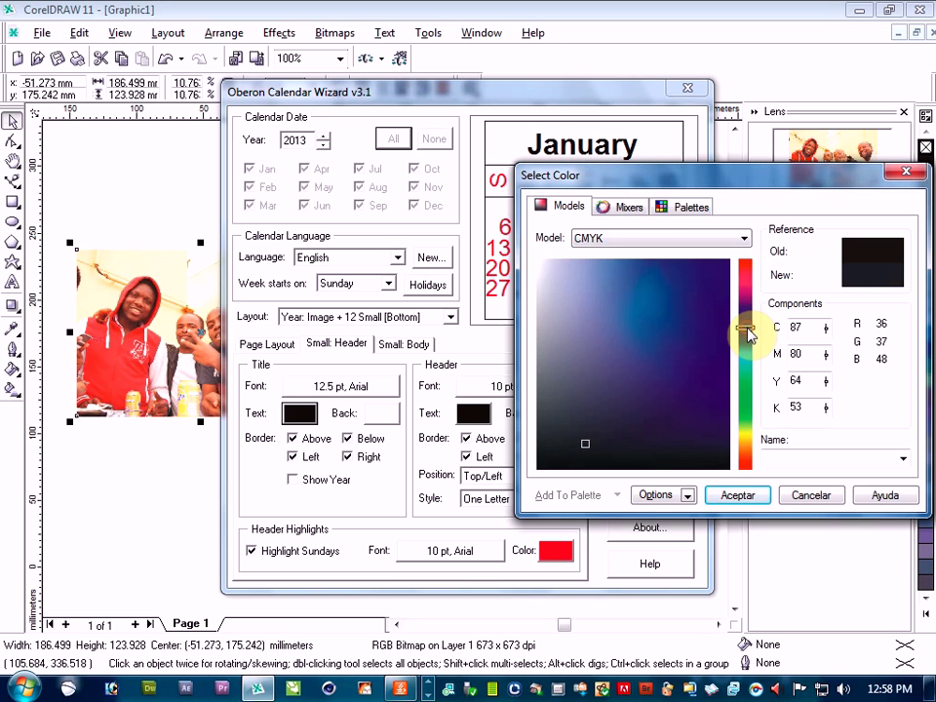
{"action": "left_click", "coordinate": [680, 293]}
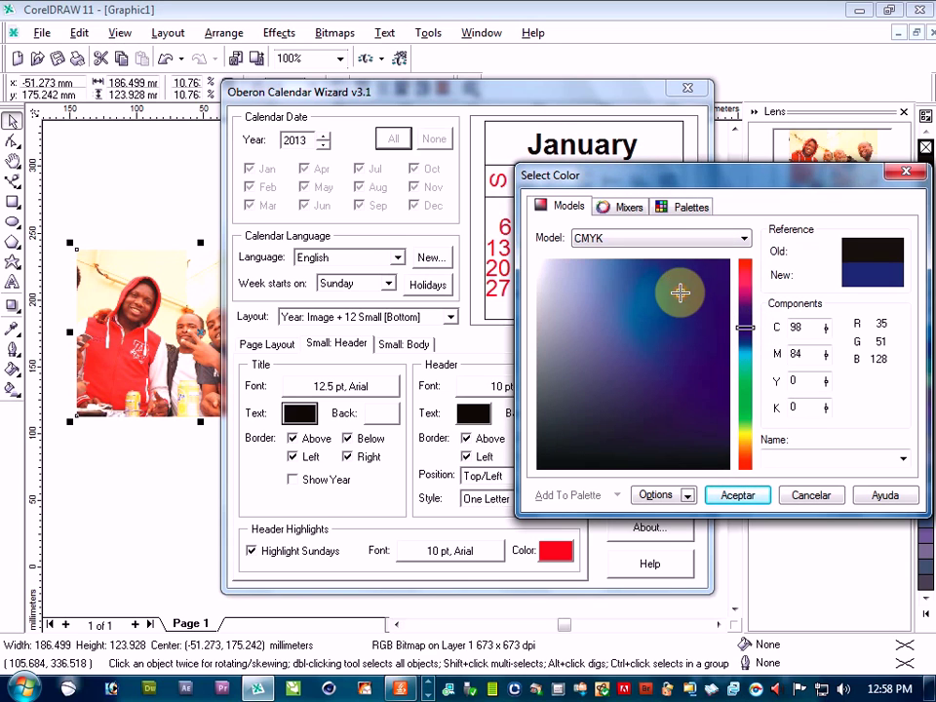
{"action": "left_click", "coordinate": [736, 496]}
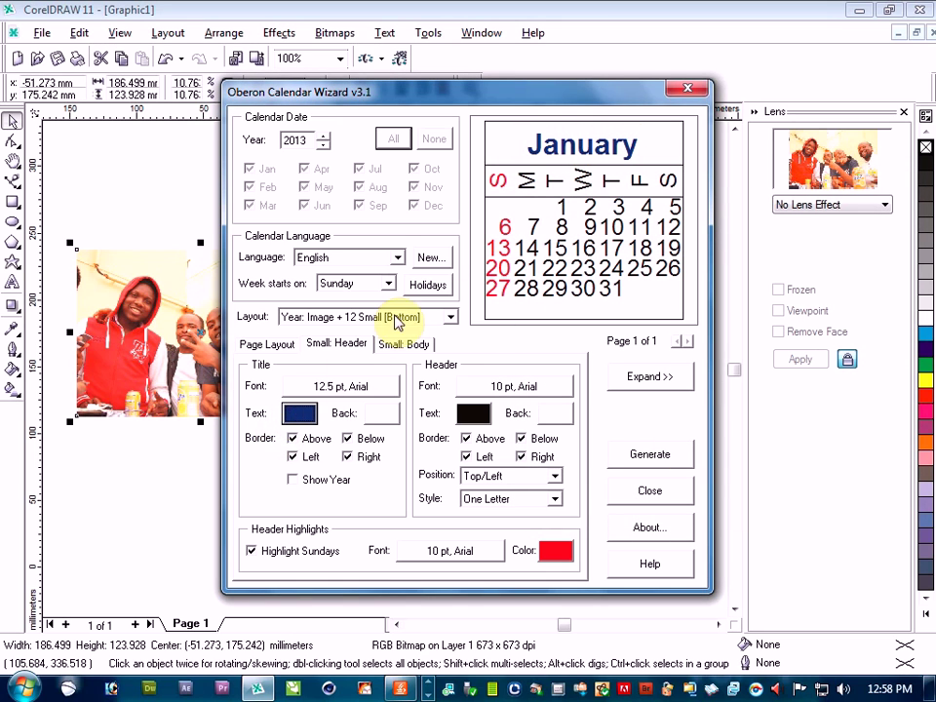
Set the month title font to Kabel, Normal style, keeping the size at 13 pt.
{"action": "left_click", "coordinate": [333, 386]}
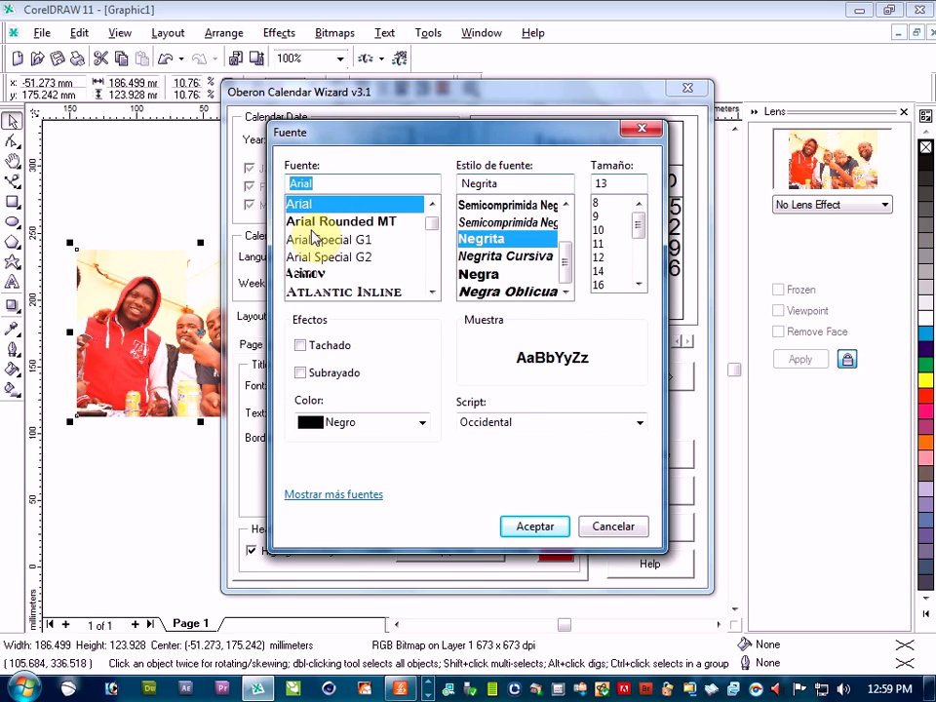
{"action": "left_click", "coordinate": [313, 223]}
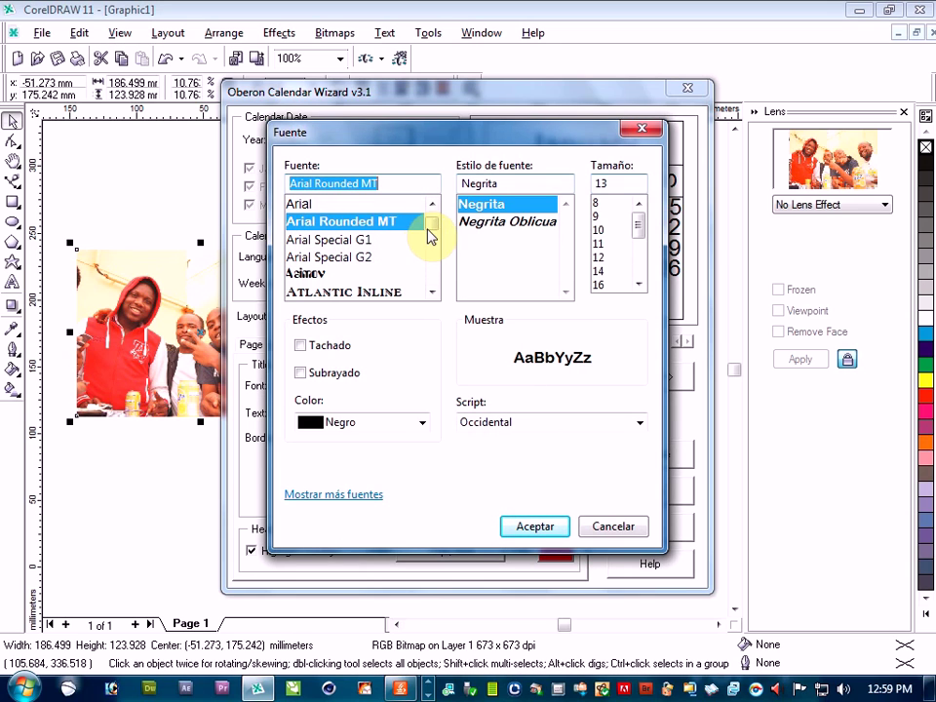
{"action": "left_click_drag", "start_coordinate": [432, 234], "coordinate": [431, 250]}
{"action": "left_click", "coordinate": [431, 291]}
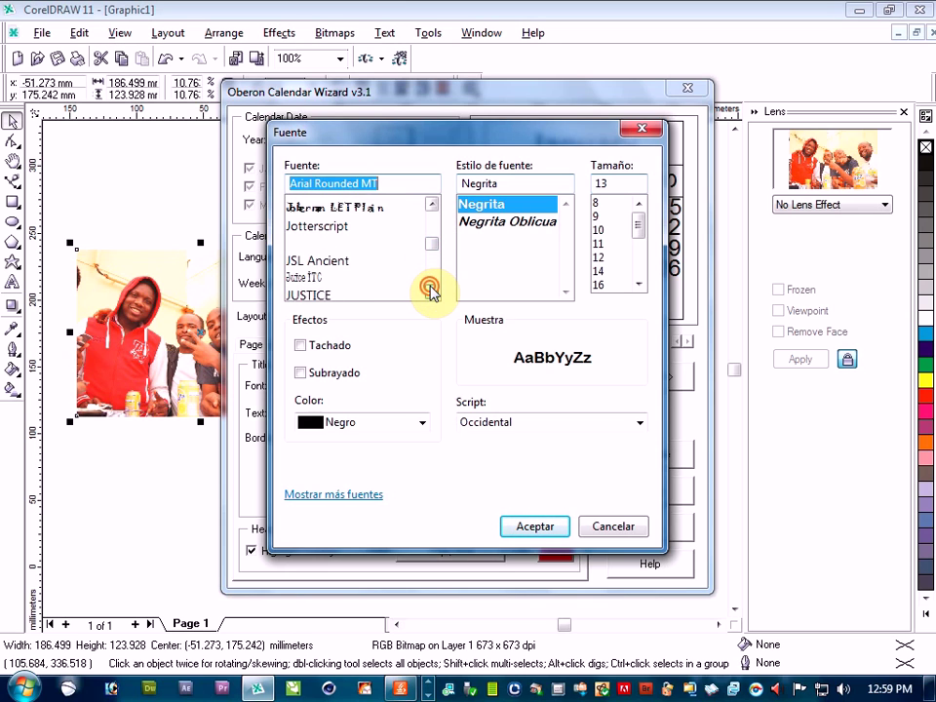
{"action": "left_click", "coordinate": [431, 290]}
{"action": "left_click", "coordinate": [431, 290]}
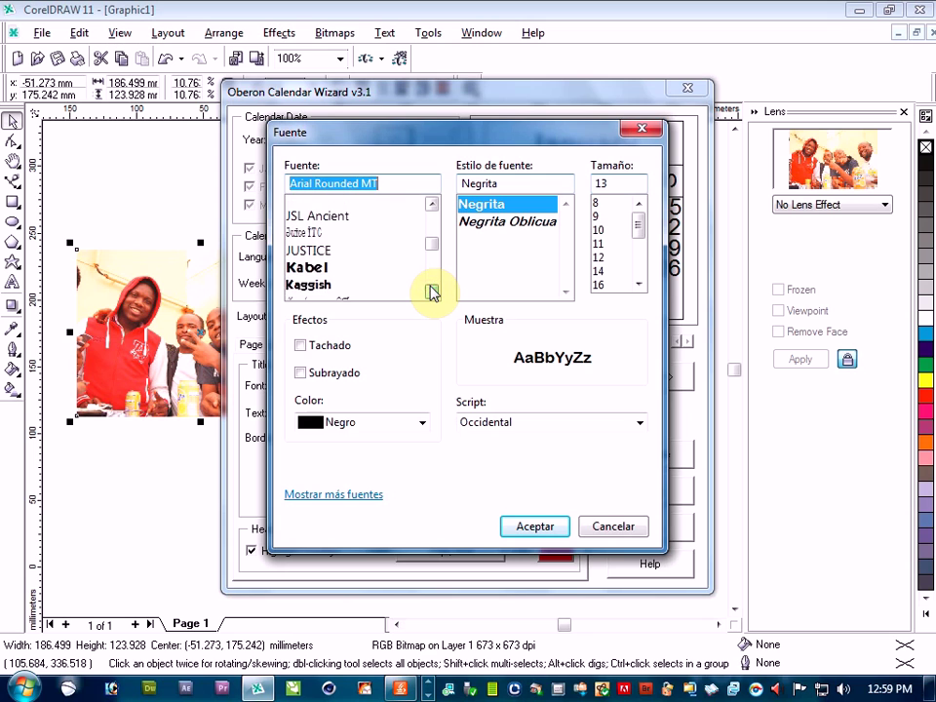
{"action": "left_click", "coordinate": [306, 257]}
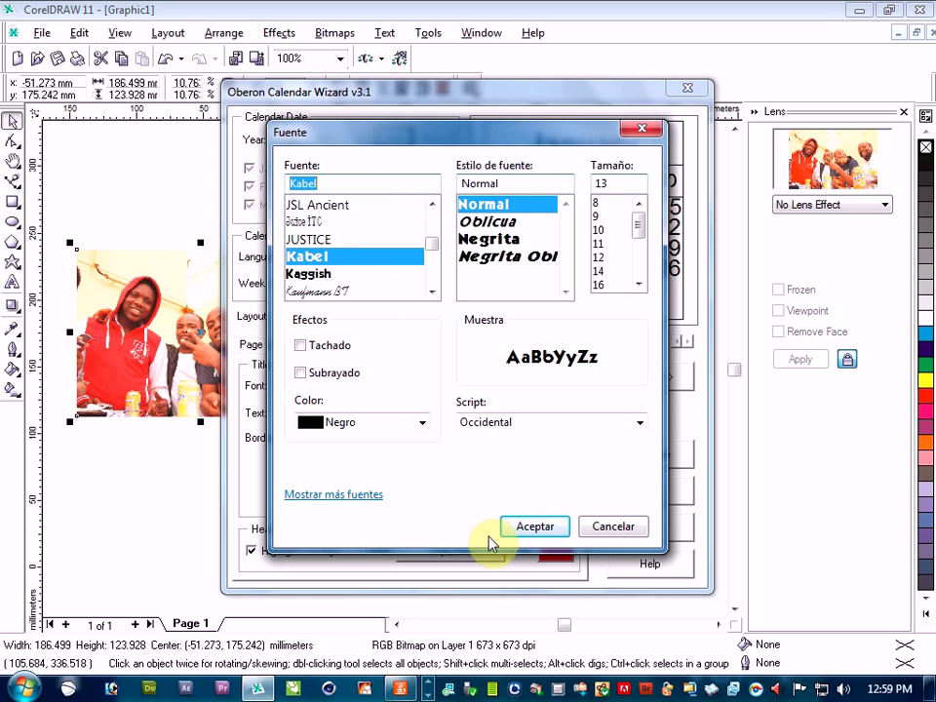
{"action": "left_click", "coordinate": [520, 527]}
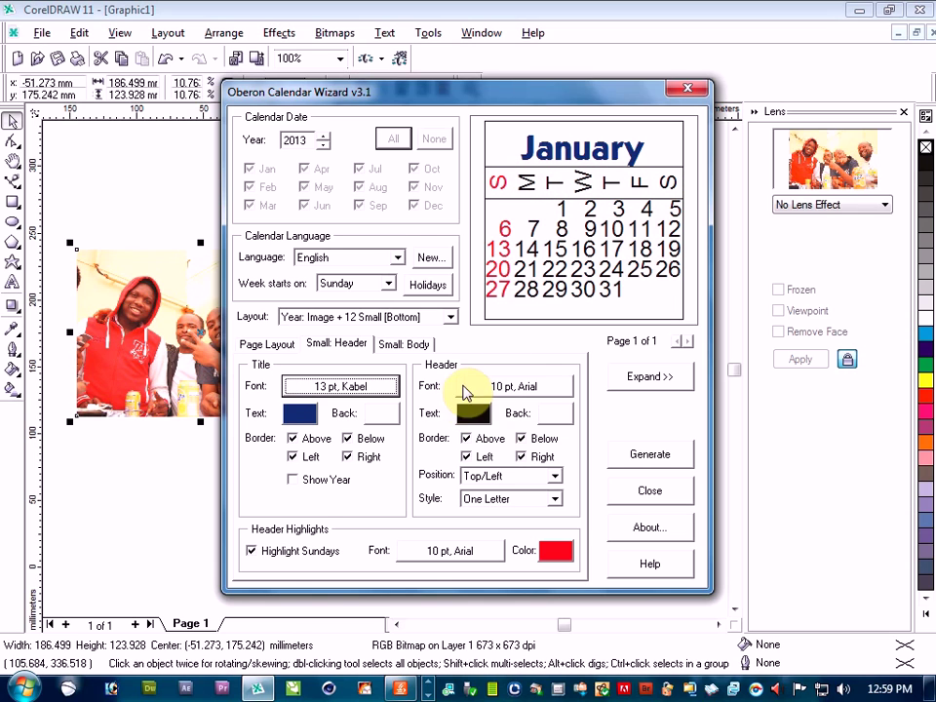
Try a 9 pt font size for the weekday header letters.
{"action": "left_click", "coordinate": [529, 386]}
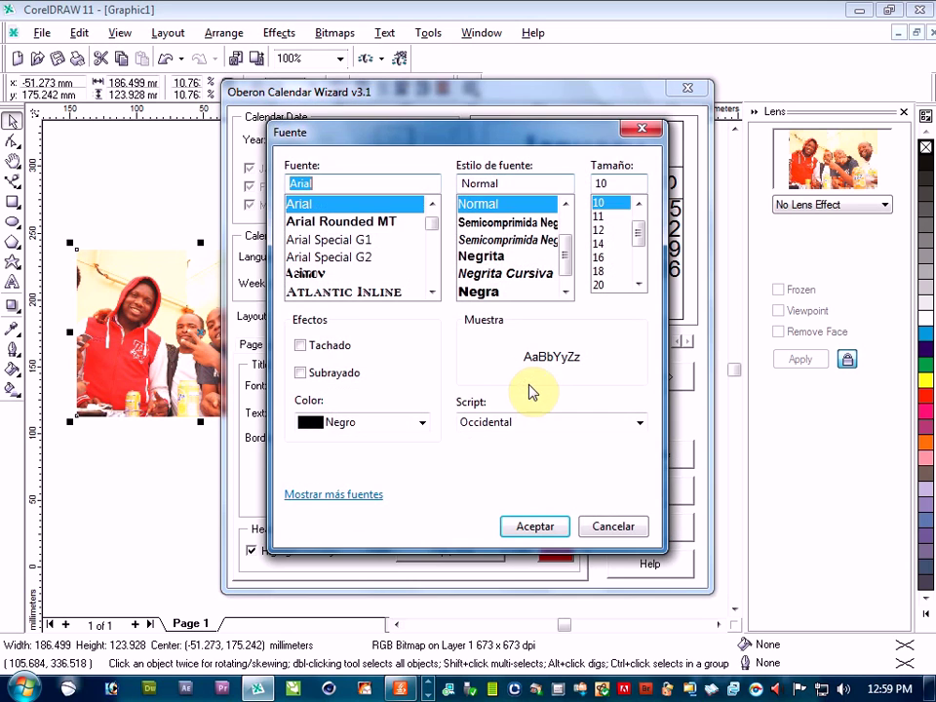
{"action": "left_click", "coordinate": [636, 202]}
{"action": "left_click", "coordinate": [637, 201]}
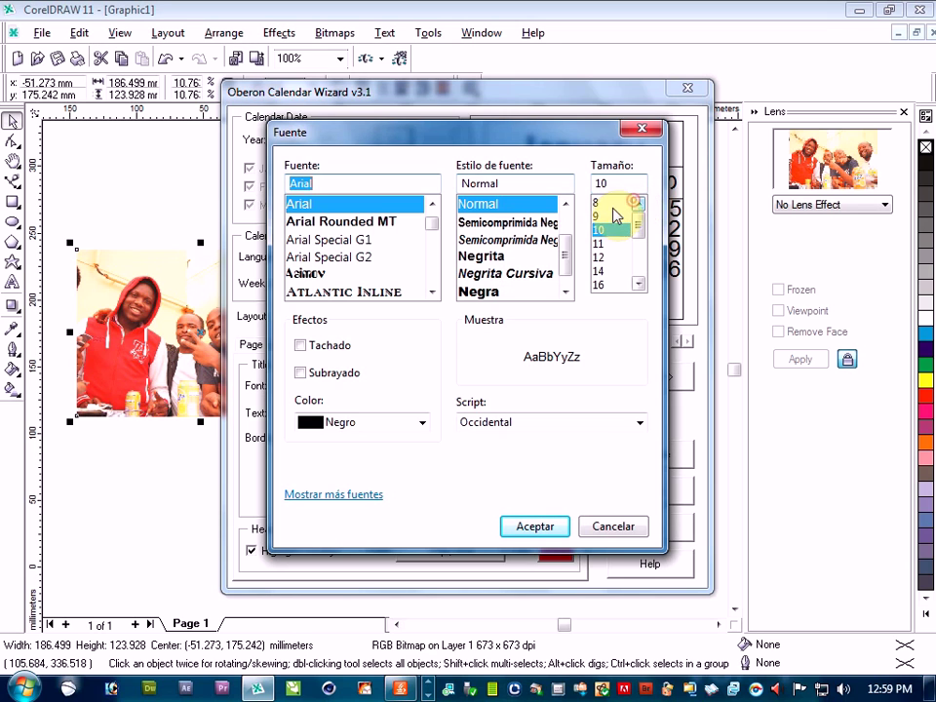
{"action": "left_click", "coordinate": [602, 215]}
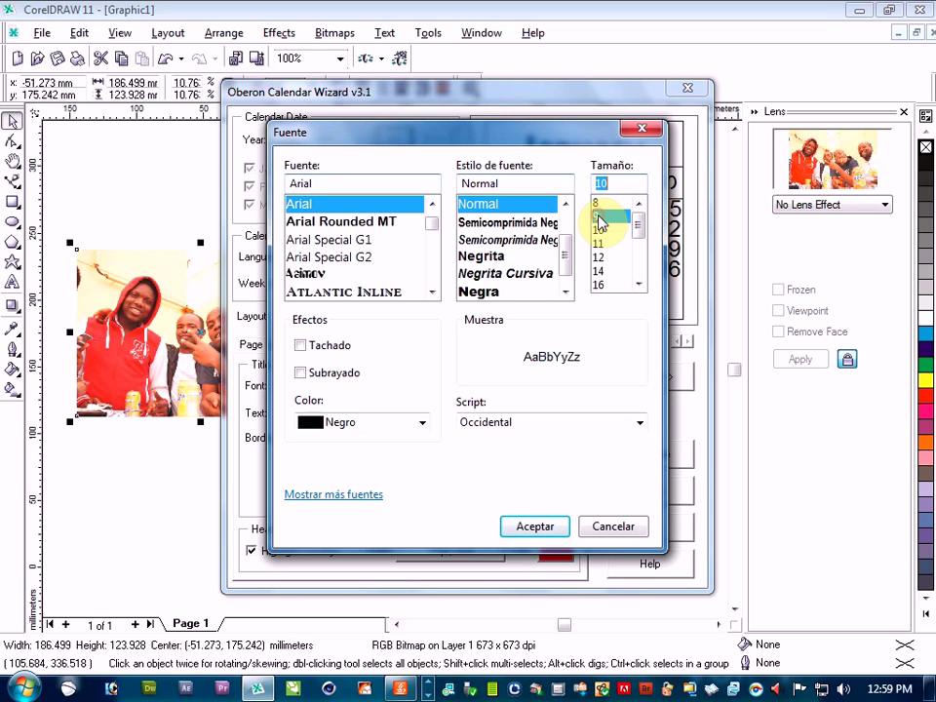
{"action": "left_click", "coordinate": [512, 527]}
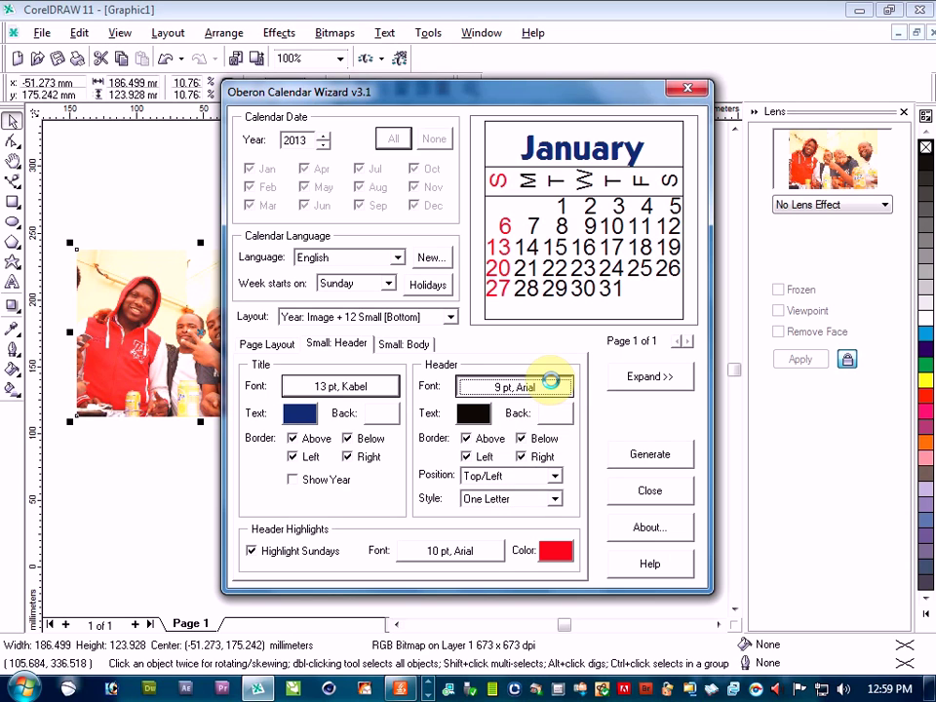
Set the weekday header's font size to 8 pt.
{"action": "left_click", "coordinate": [553, 388]}
{"action": "left_click", "coordinate": [641, 205]}
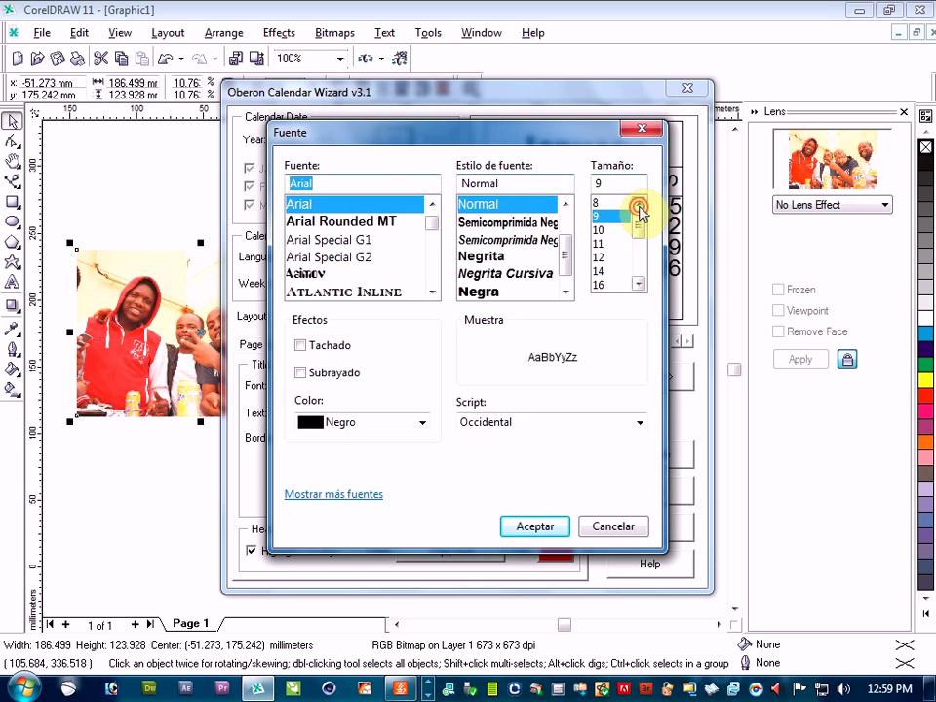
{"action": "left_click", "coordinate": [597, 205]}
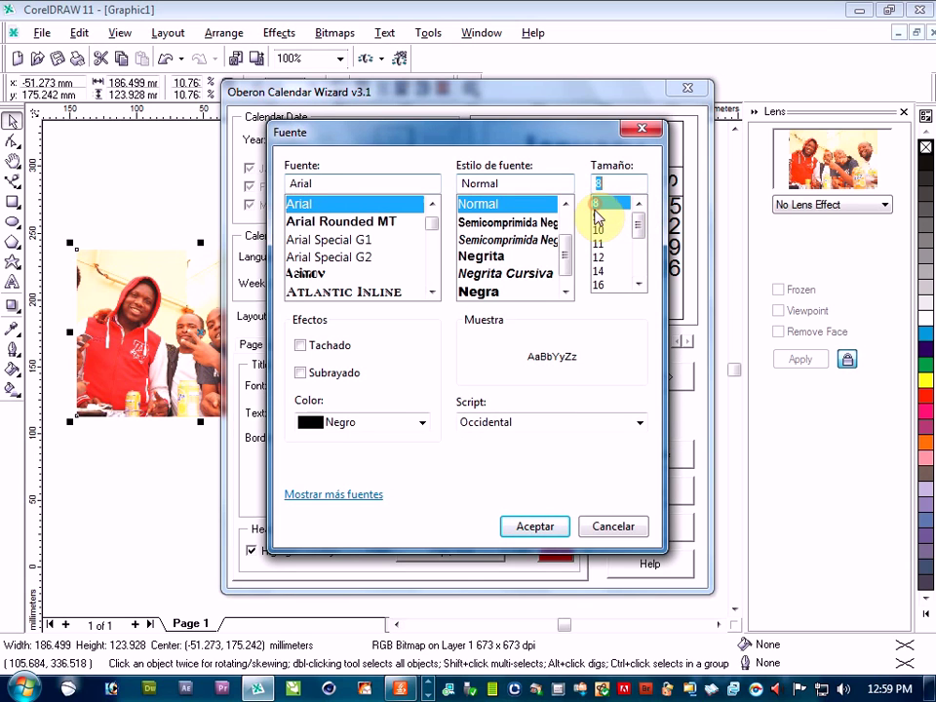
{"action": "left_click", "coordinate": [535, 527]}
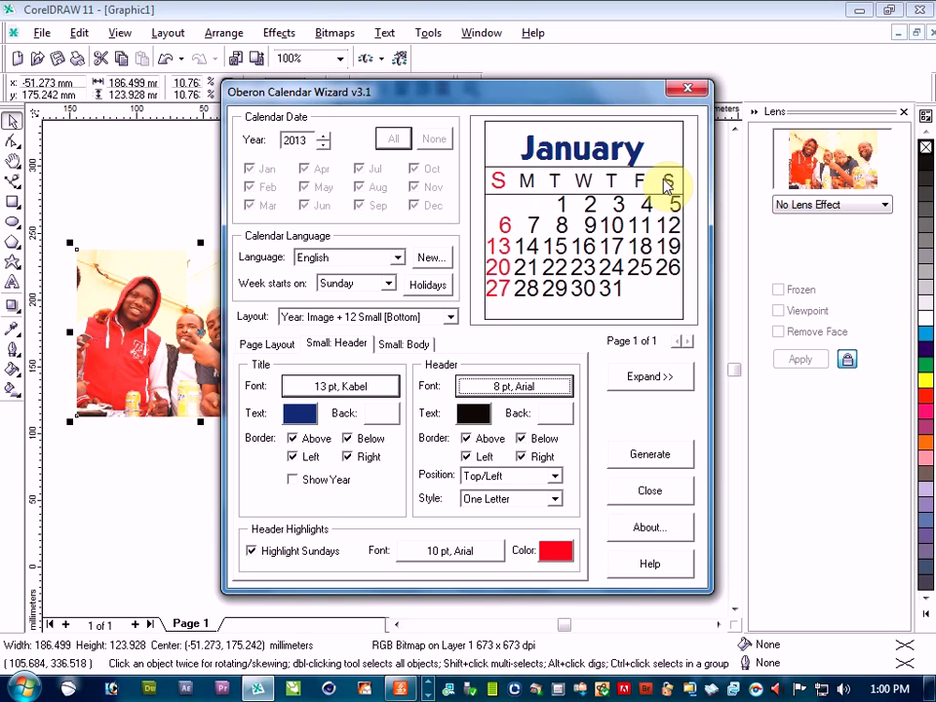
Try Minion Pro as the font of the weekday header.
{"action": "left_click", "coordinate": [497, 389]}
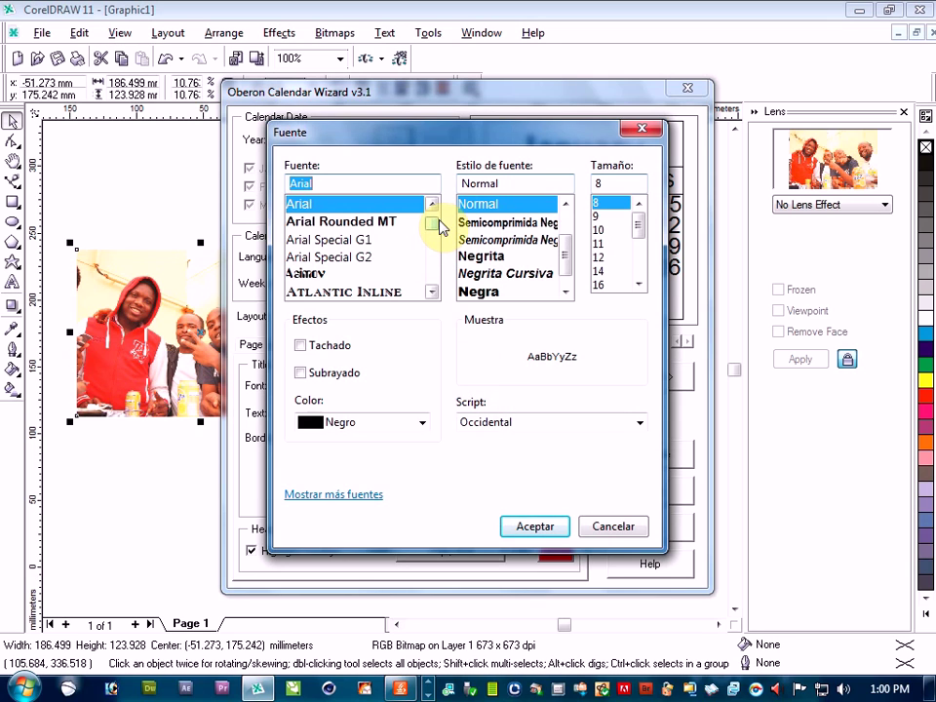
{"action": "left_click_drag", "start_coordinate": [436, 227], "coordinate": [435, 252]}
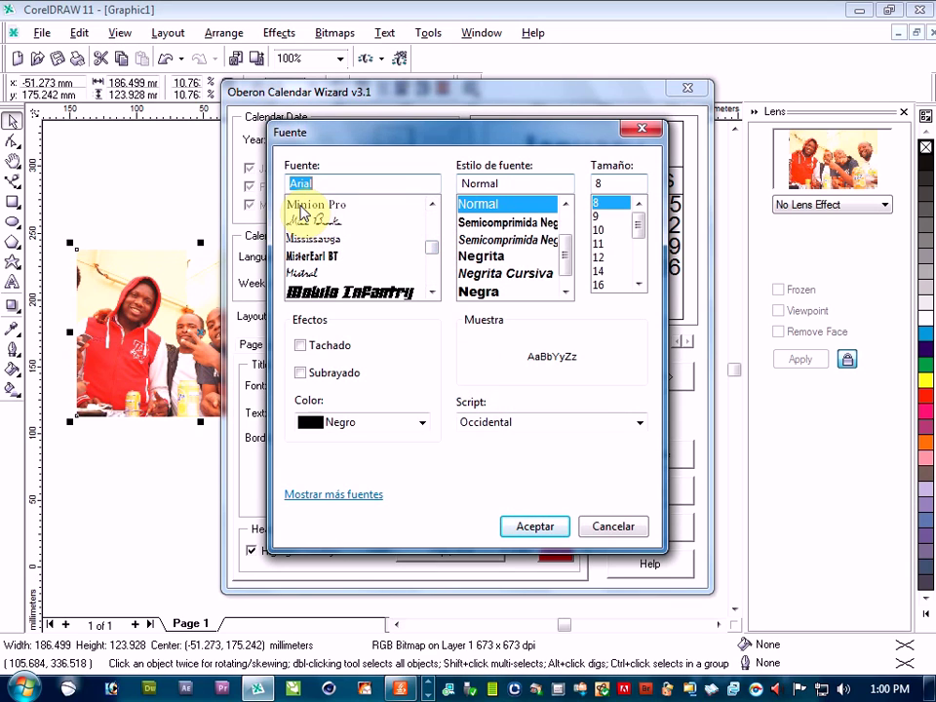
{"action": "left_click", "coordinate": [302, 207]}
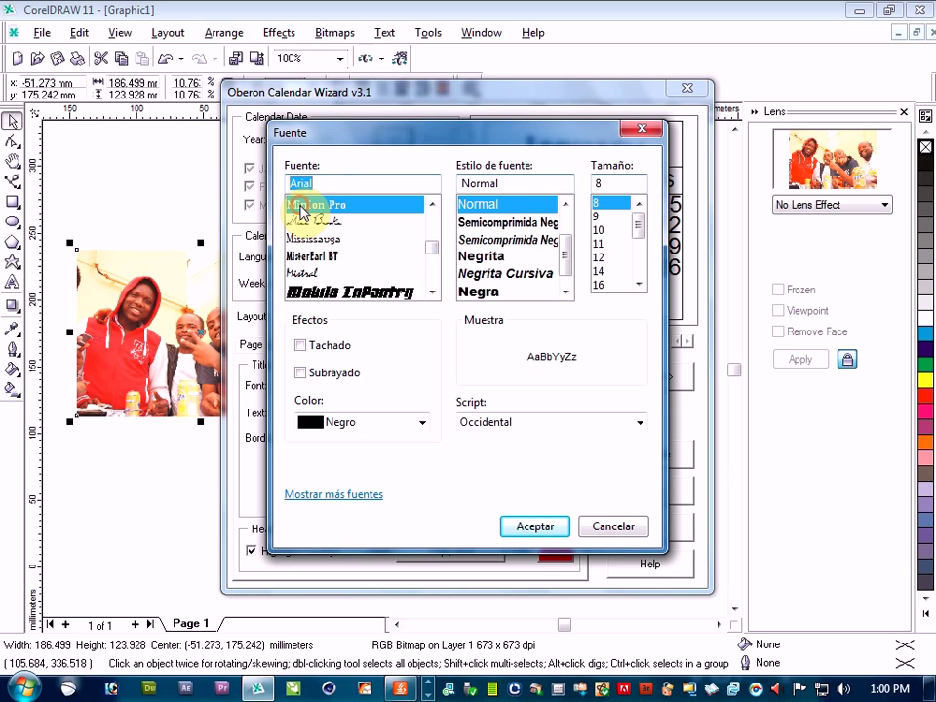
{"action": "left_click", "coordinate": [527, 531]}
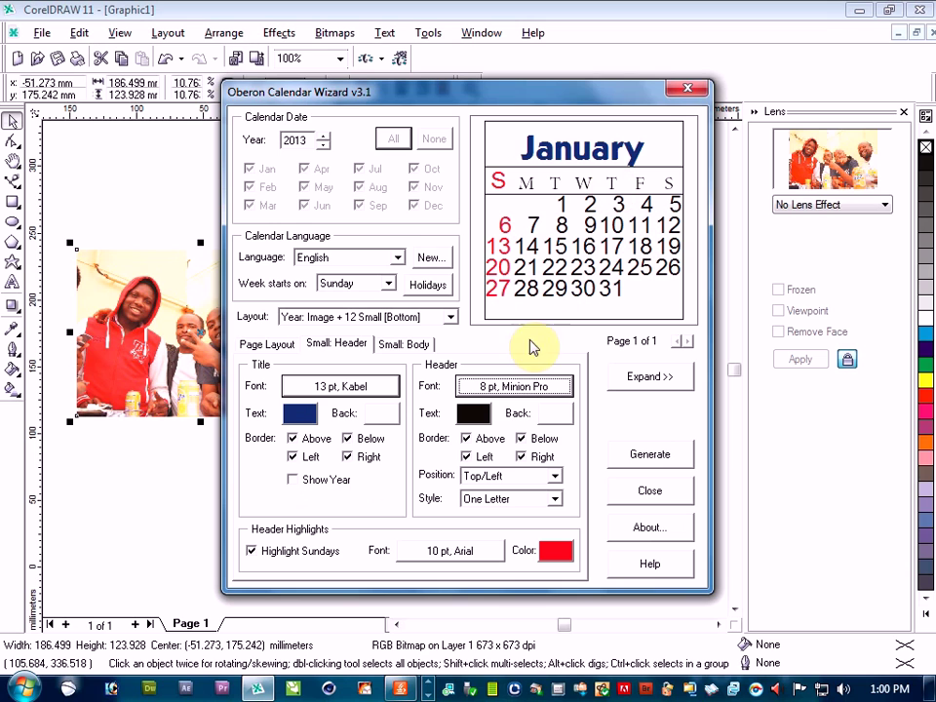
Change the weekday header font to MS Reference Serif in Normal style.
{"action": "left_click", "coordinate": [505, 388]}
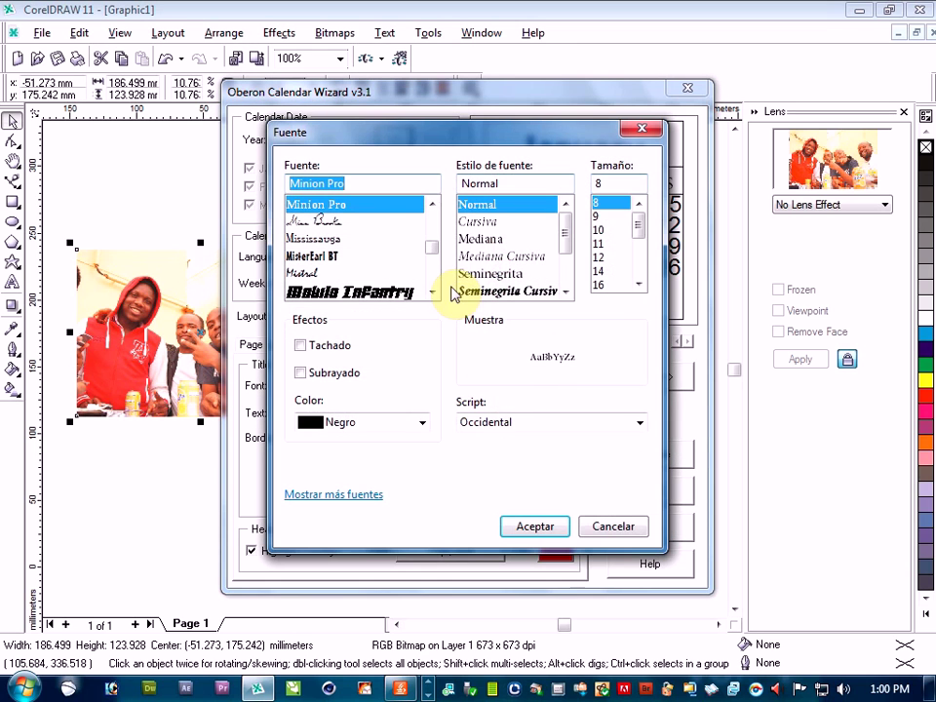
{"action": "left_click", "coordinate": [432, 291]}
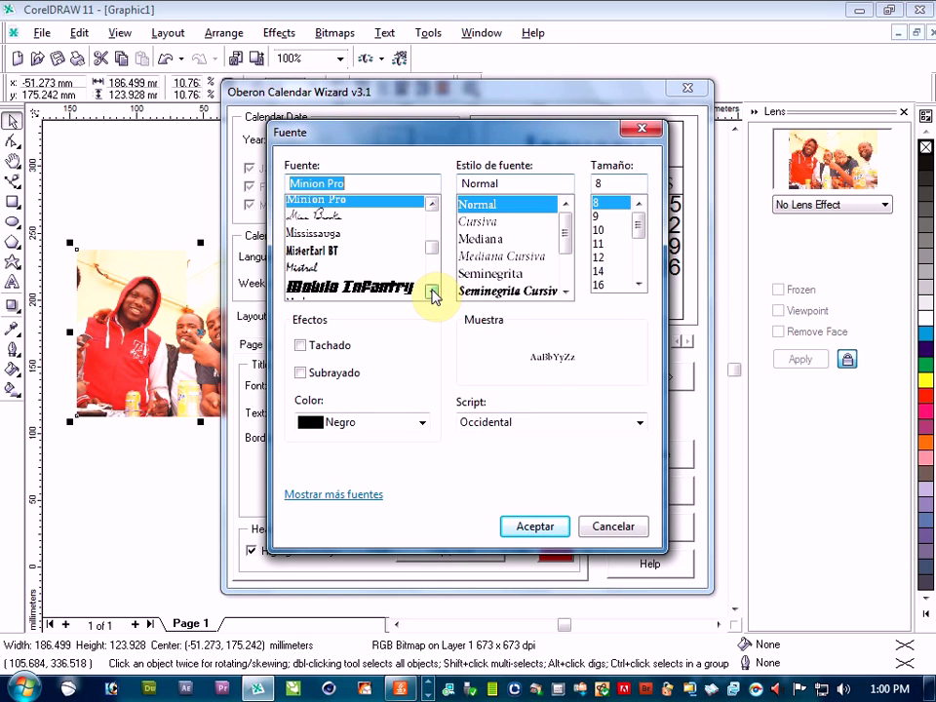
{"action": "left_click", "coordinate": [432, 291]}
{"action": "left_click", "coordinate": [432, 292]}
{"action": "left_click", "coordinate": [432, 291]}
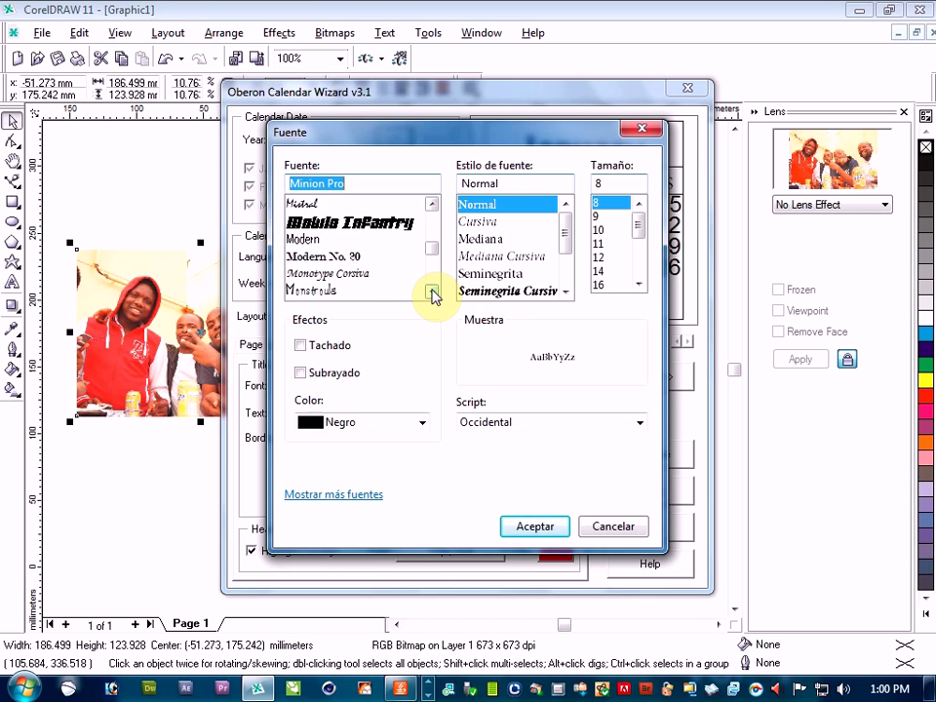
{"action": "left_click", "coordinate": [432, 292]}
{"action": "left_click", "coordinate": [432, 291]}
{"action": "left_click", "coordinate": [432, 291]}
{"action": "left_click", "coordinate": [432, 291]}
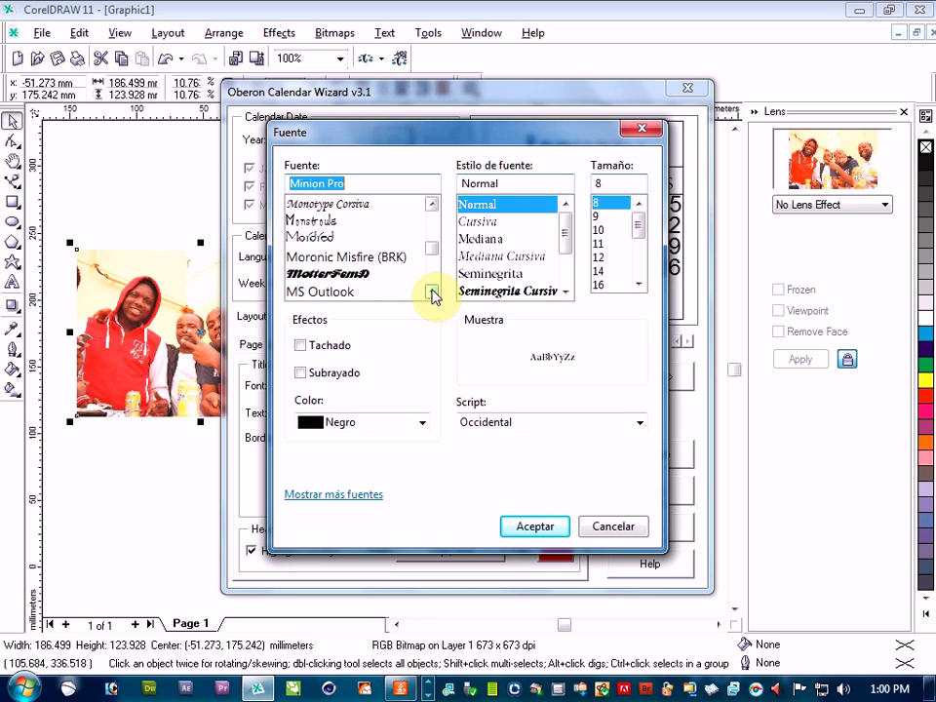
{"action": "left_click", "coordinate": [432, 291]}
{"action": "left_click", "coordinate": [432, 291]}
{"action": "left_click", "coordinate": [432, 291]}
{"action": "left_click", "coordinate": [432, 291]}
{"action": "left_click", "coordinate": [432, 291]}
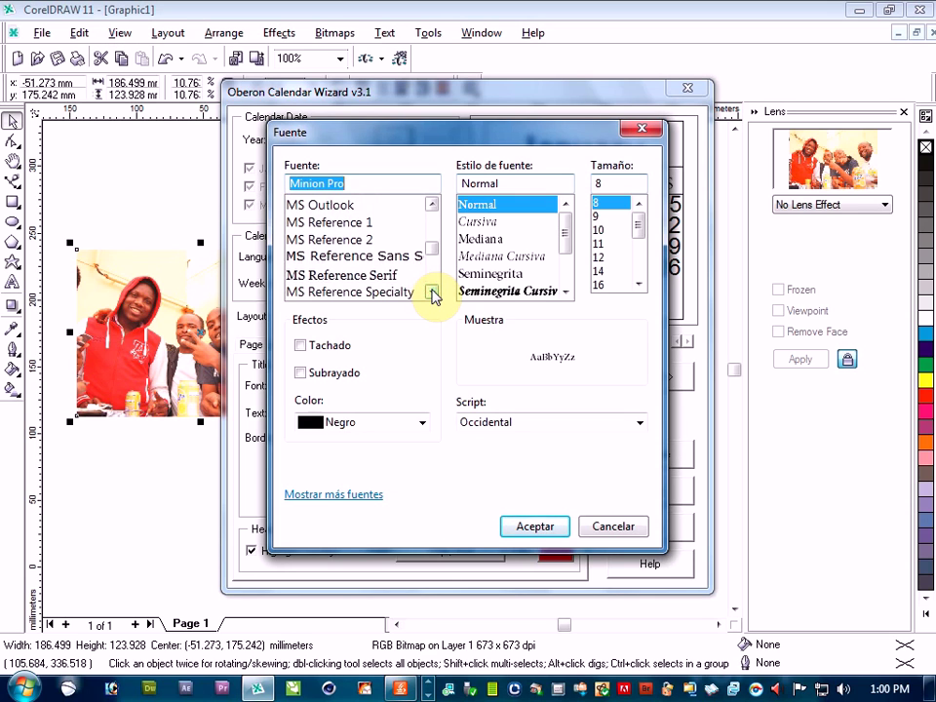
{"action": "left_click", "coordinate": [432, 291]}
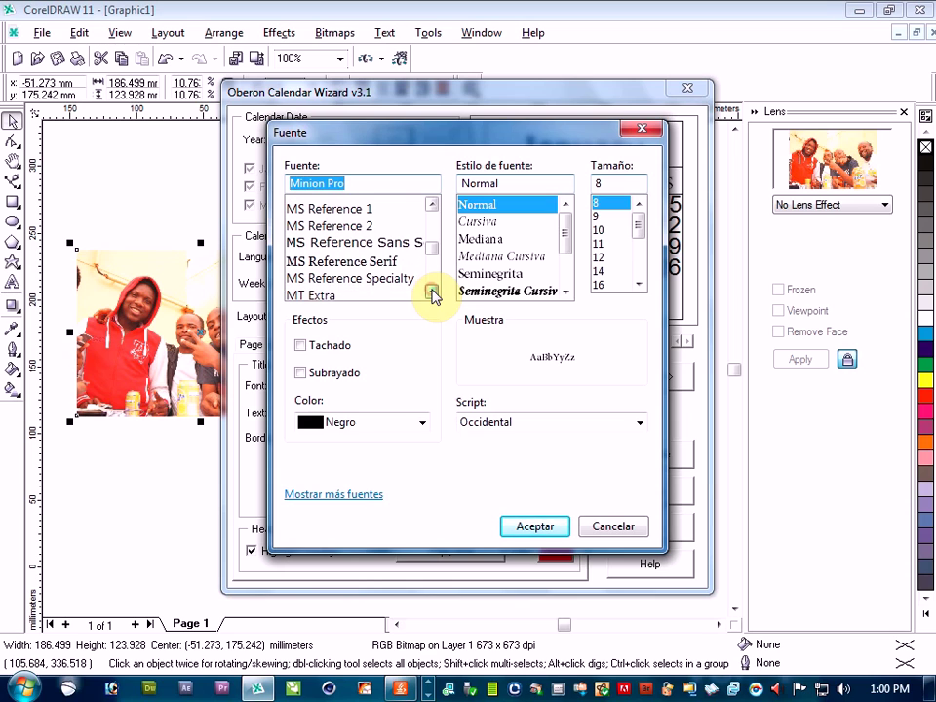
{"action": "left_click", "coordinate": [313, 259]}
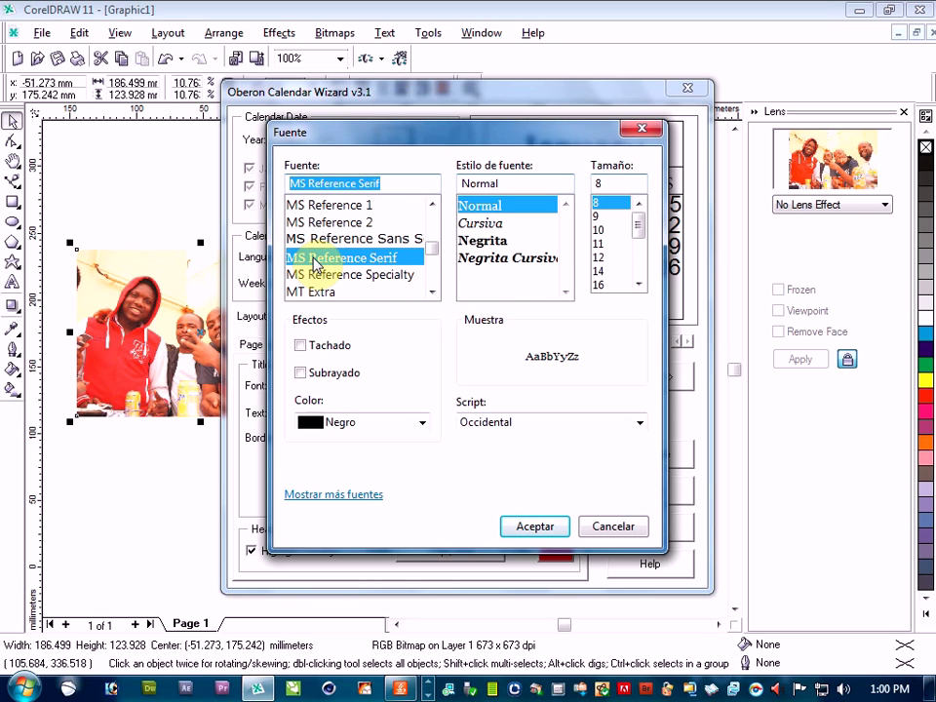
{"action": "left_click", "coordinate": [529, 527]}
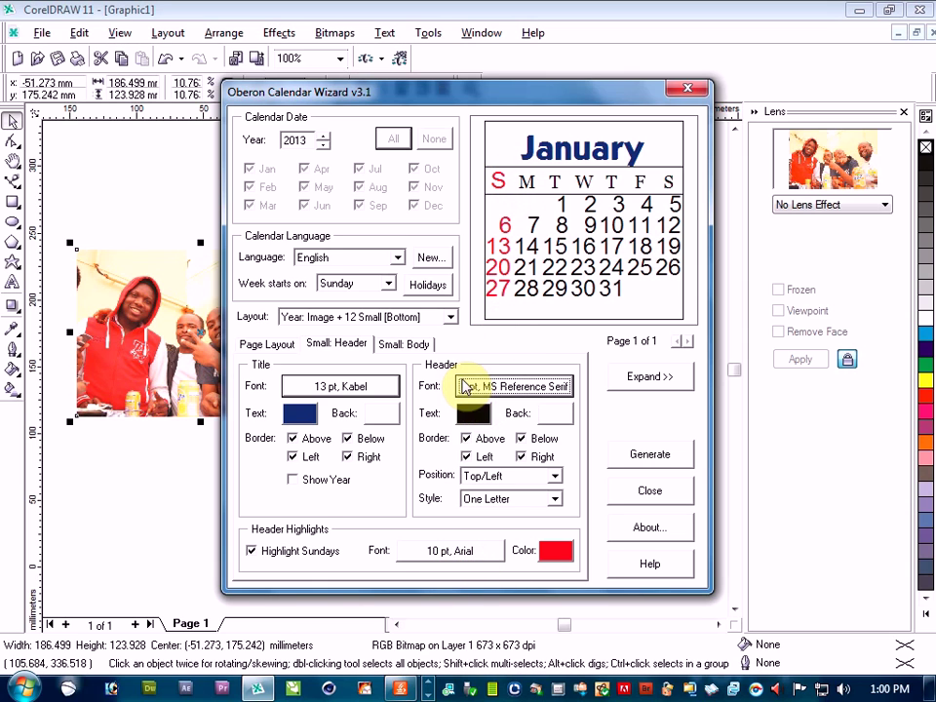
Set the Sunday header highlight font to 8 pt Glowworm.
{"action": "left_click", "coordinate": [453, 554]}
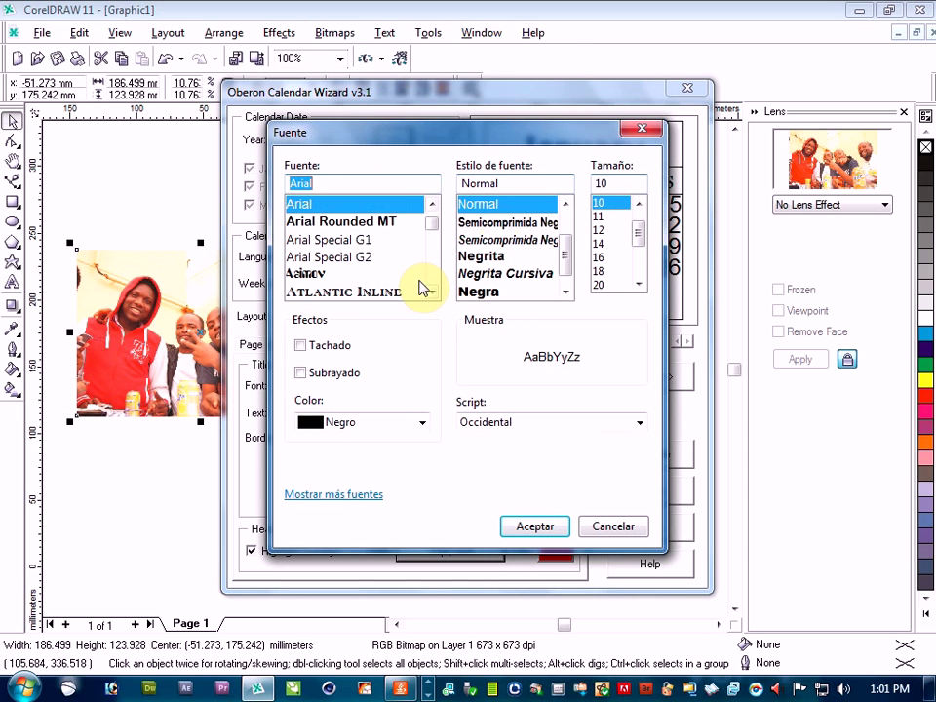
{"action": "left_click", "coordinate": [639, 203]}
{"action": "left_click", "coordinate": [639, 203]}
{"action": "left_click", "coordinate": [604, 201]}
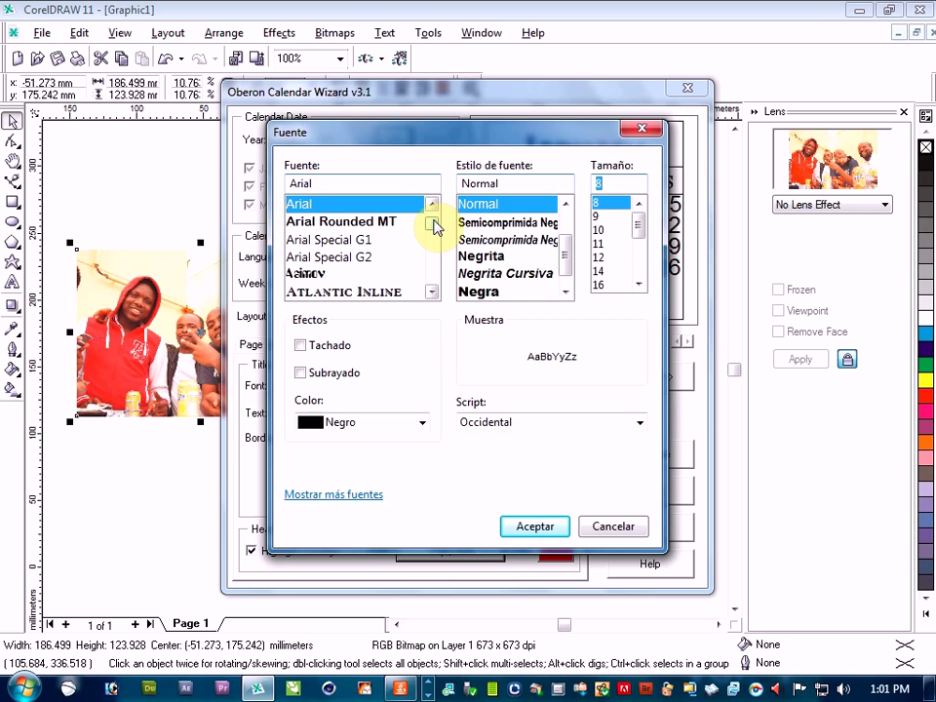
{"action": "left_click_drag", "start_coordinate": [434, 221], "coordinate": [434, 237]}
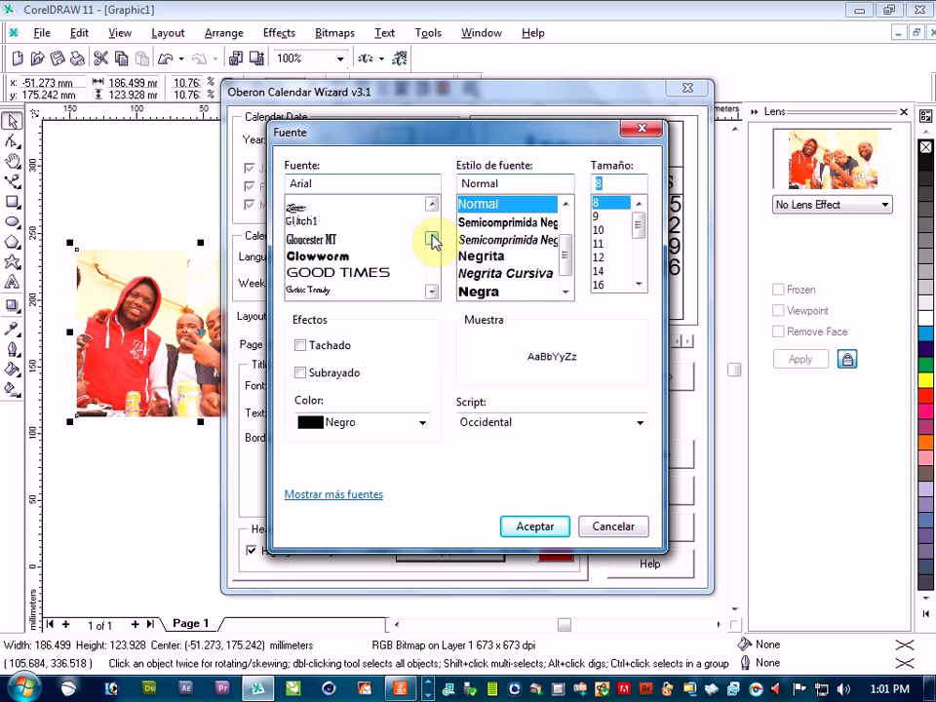
{"action": "left_click", "coordinate": [349, 255]}
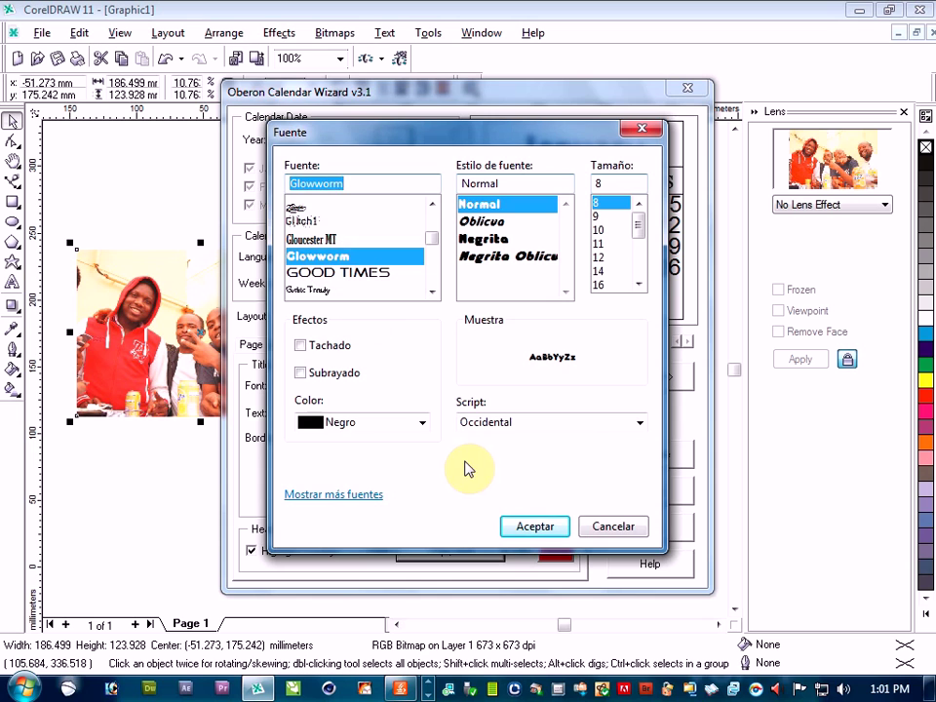
{"action": "left_click", "coordinate": [517, 529]}
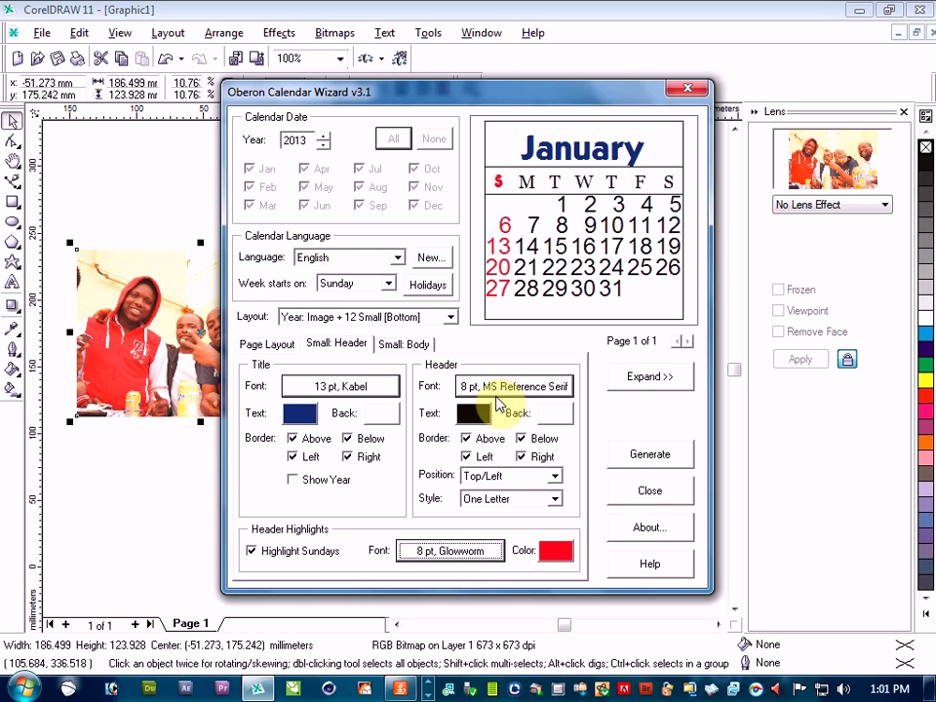
Change the Sunday header highlight font to MS Reference Serif to match the other weekday letters.
{"action": "left_click", "coordinate": [449, 550]}
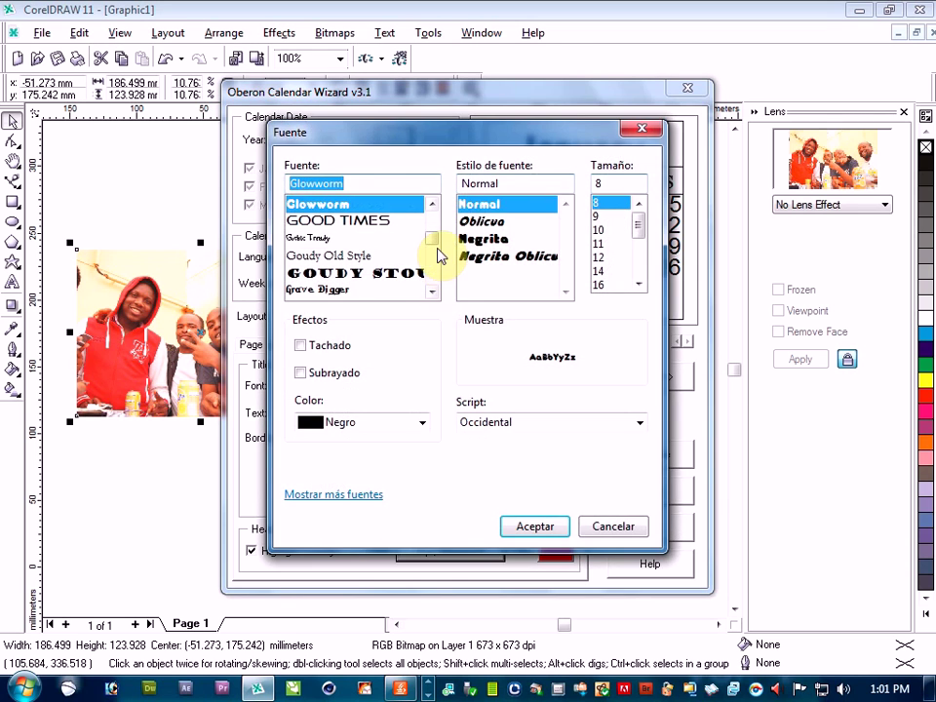
{"action": "scroll", "coordinate": [434, 251], "scroll_direction": "down", "scroll_amount": 5}
{"action": "left_click_drag", "start_coordinate": [434, 252], "coordinate": [432, 258]}
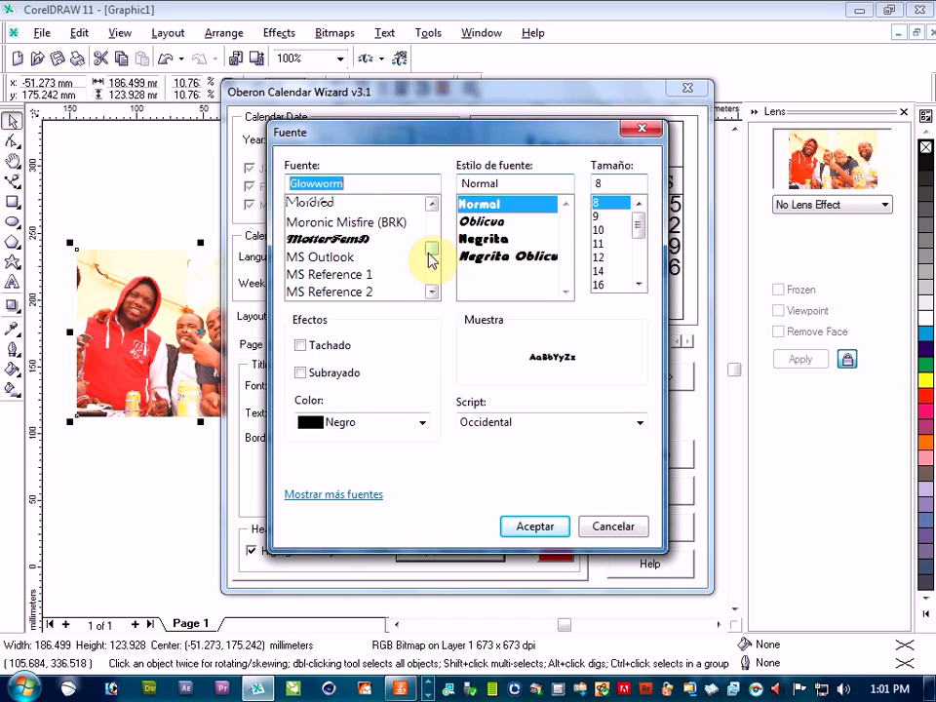
{"action": "left_click", "coordinate": [431, 292]}
{"action": "left_click", "coordinate": [432, 294]}
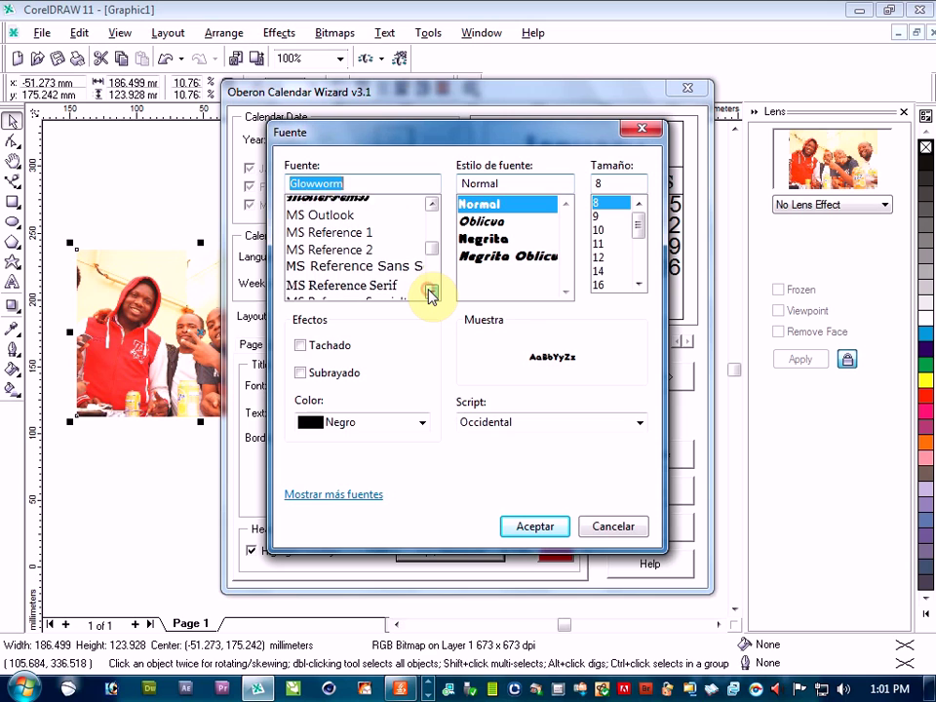
{"action": "left_click", "coordinate": [351, 277]}
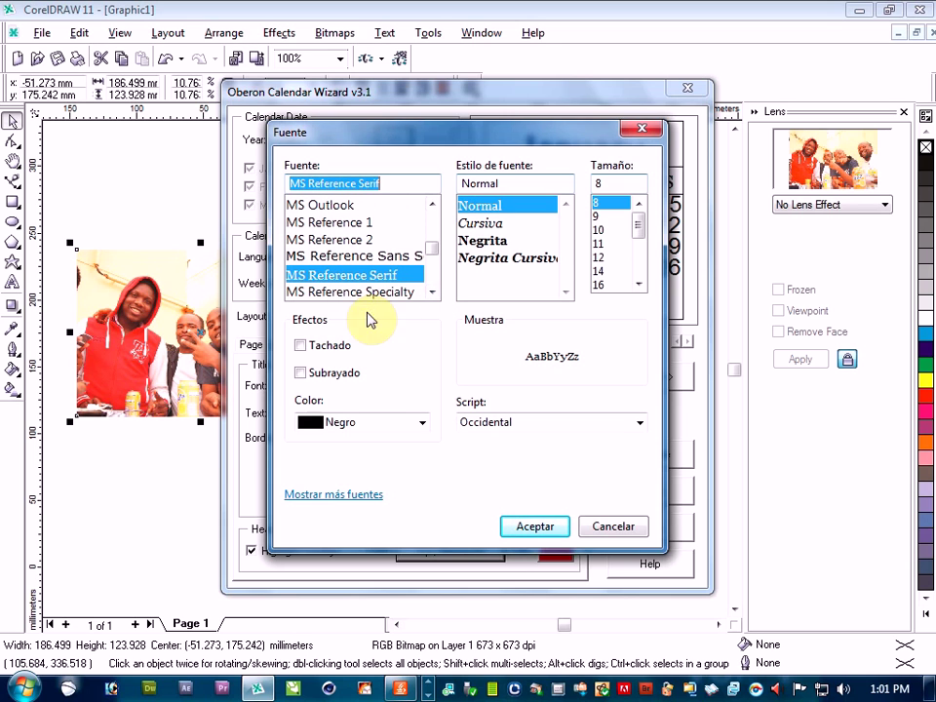
{"action": "left_click", "coordinate": [536, 527]}
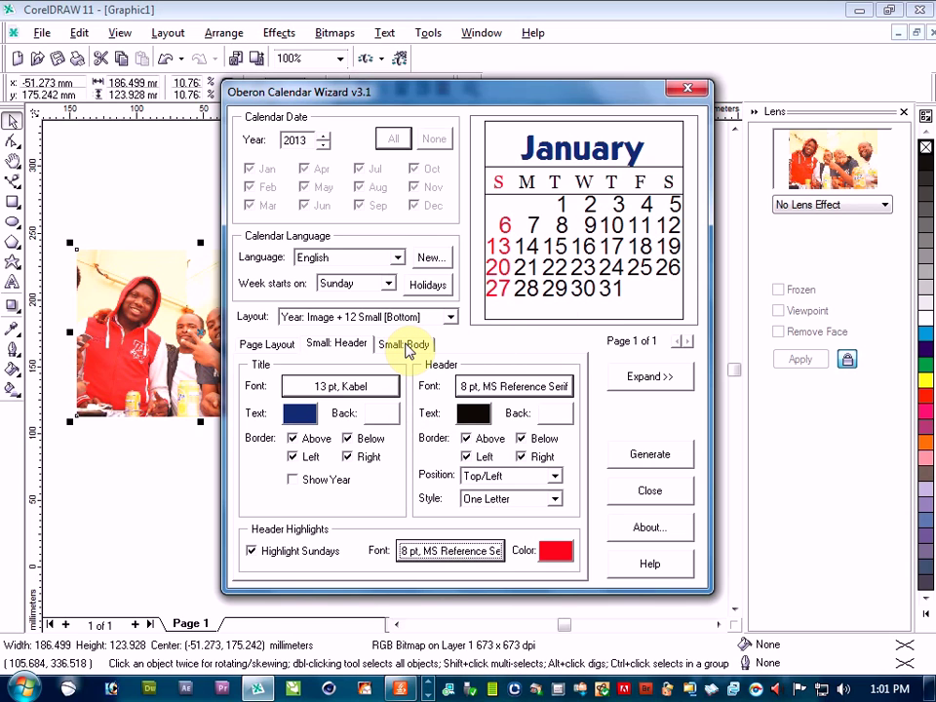
Set the font of the small calendars' day numbers to 9 pt Piazza in the Negra (black) style.
{"action": "left_click", "coordinate": [406, 347]}
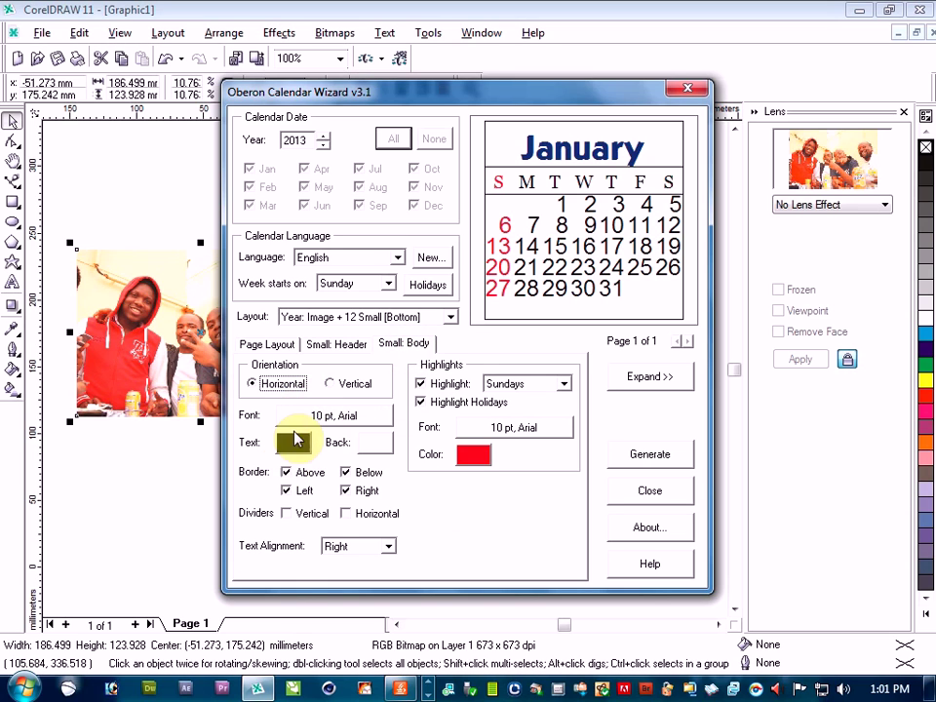
{"action": "left_click", "coordinate": [341, 419]}
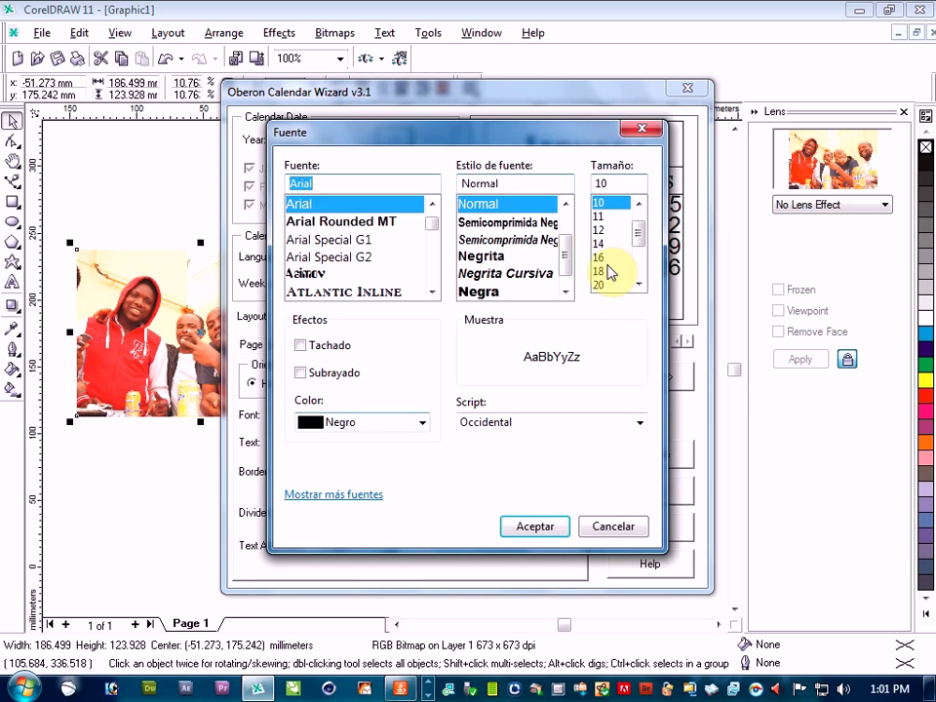
{"action": "left_click", "coordinate": [639, 205]}
{"action": "left_click", "coordinate": [638, 205]}
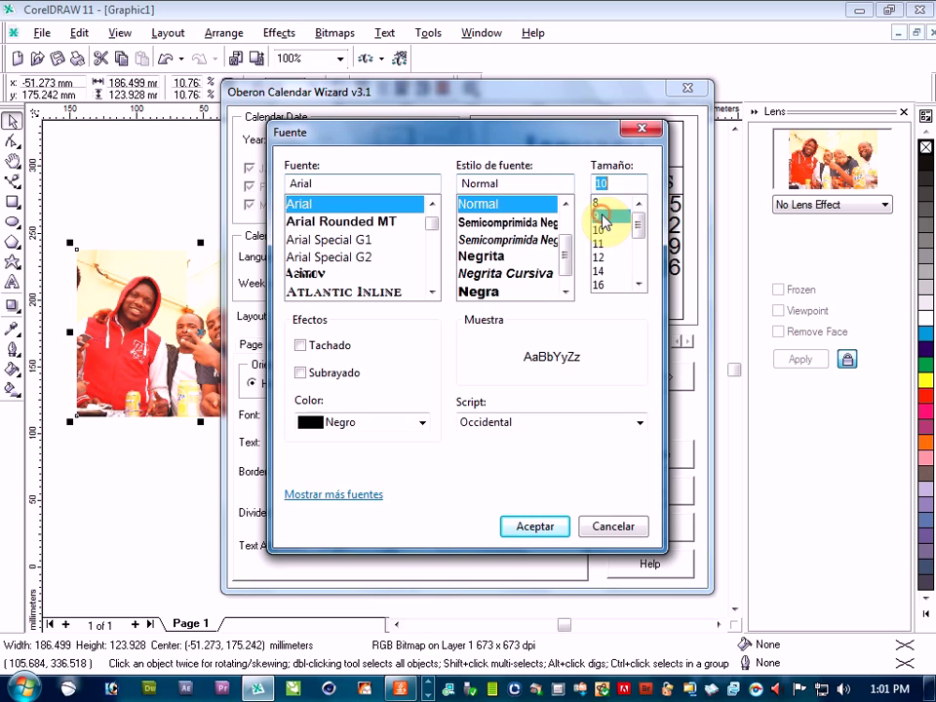
{"action": "left_click", "coordinate": [603, 216]}
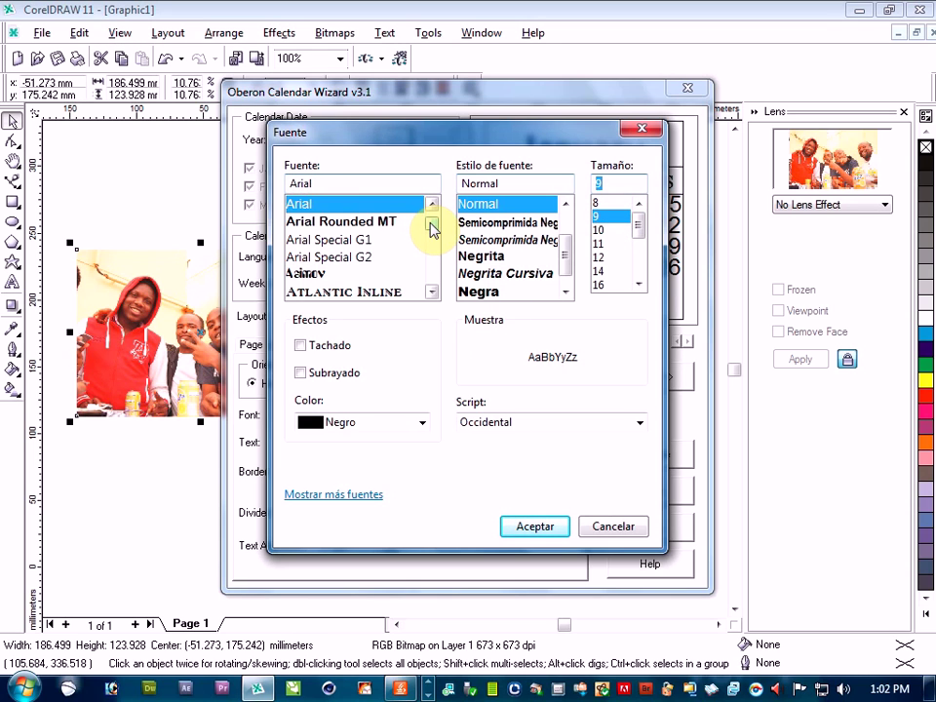
{"action": "left_click_drag", "start_coordinate": [430, 226], "coordinate": [432, 262]}
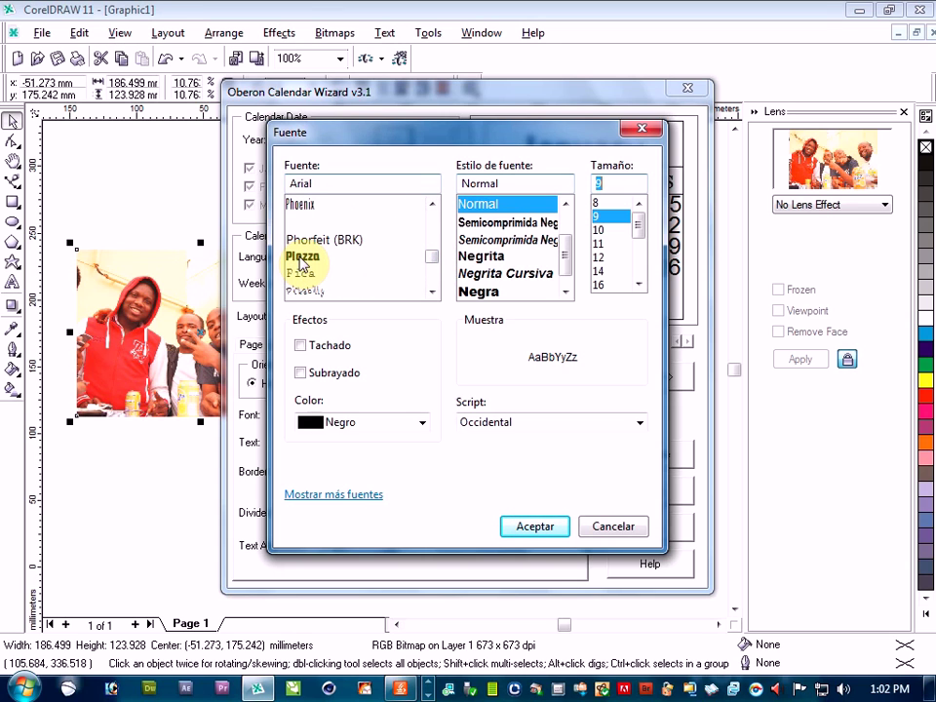
{"action": "left_click", "coordinate": [306, 255]}
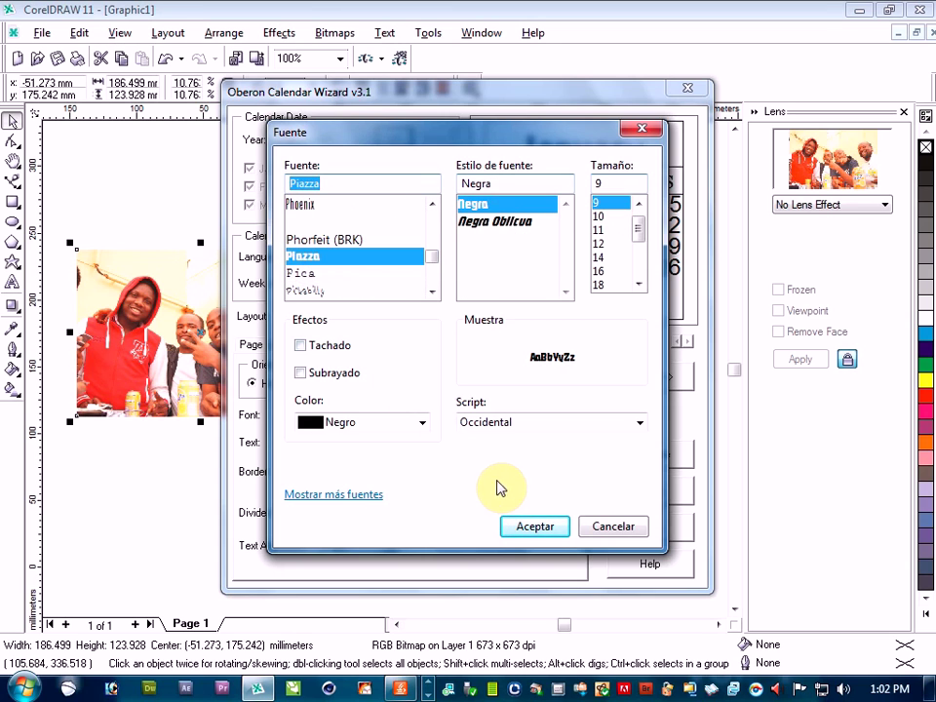
{"action": "left_click", "coordinate": [529, 528]}
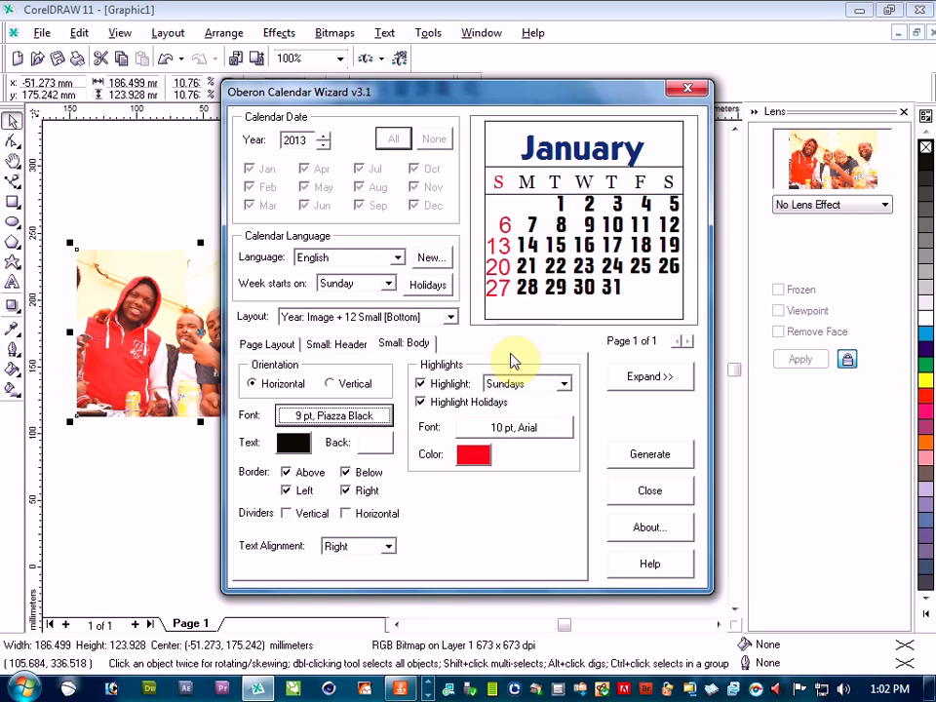
Change the highlight font for Sundays and holidays in the calendar body to Piazza.
{"action": "left_click", "coordinate": [514, 430]}
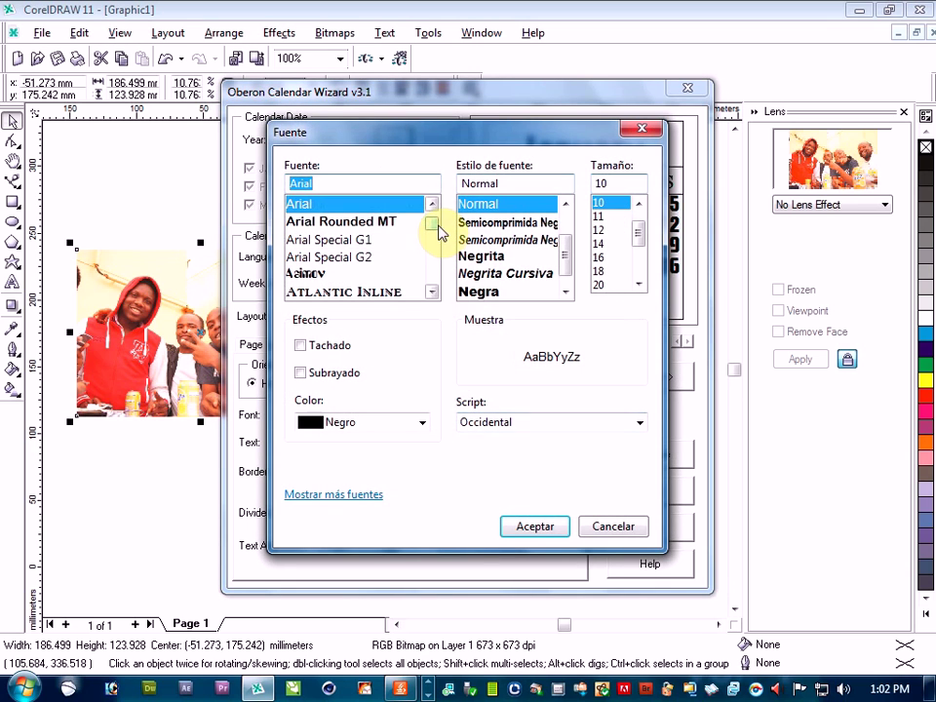
{"action": "left_click_drag", "start_coordinate": [432, 231], "coordinate": [432, 263]}
{"action": "left_click", "coordinate": [323, 256]}
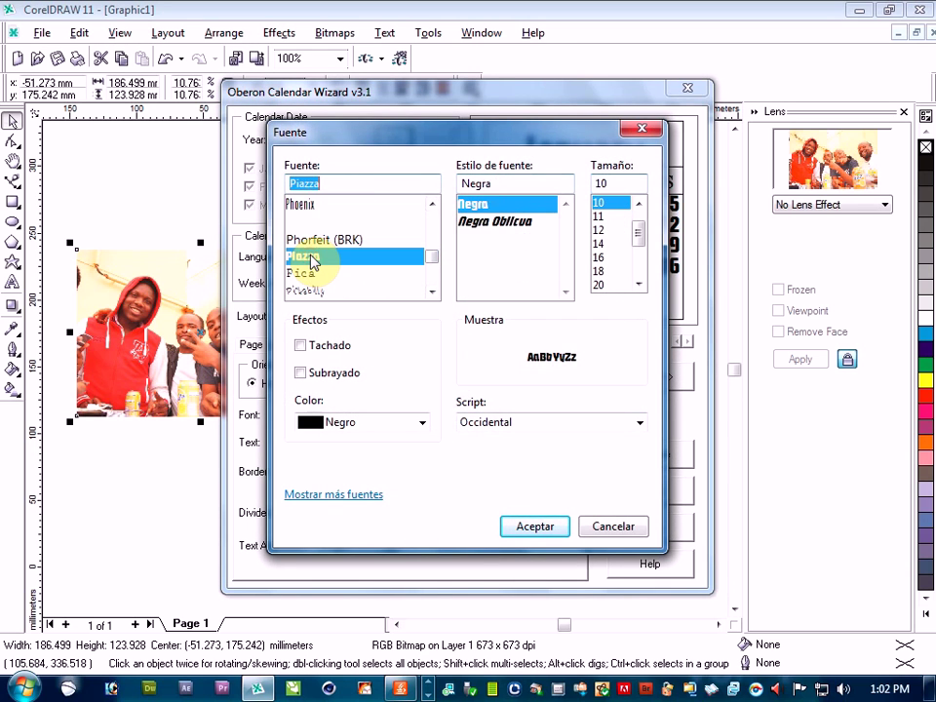
{"action": "left_click", "coordinate": [524, 527]}
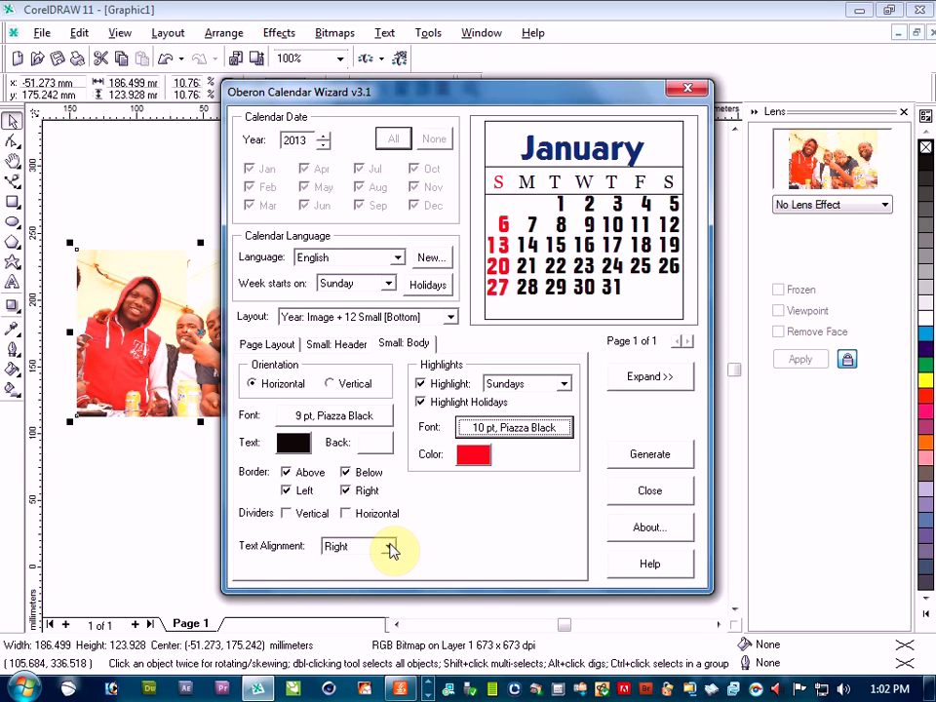
Try left alignment for the day numbers, and settle on Center as their text alignment.
{"action": "left_click", "coordinate": [389, 548]}
{"action": "left_click", "coordinate": [358, 563]}
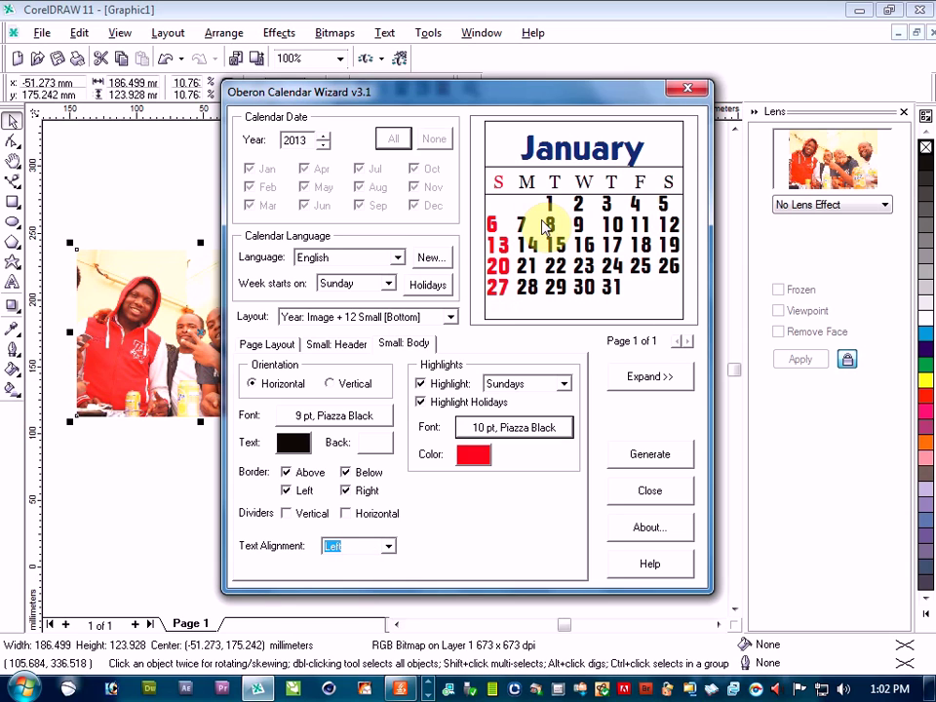
{"action": "left_click", "coordinate": [391, 549]}
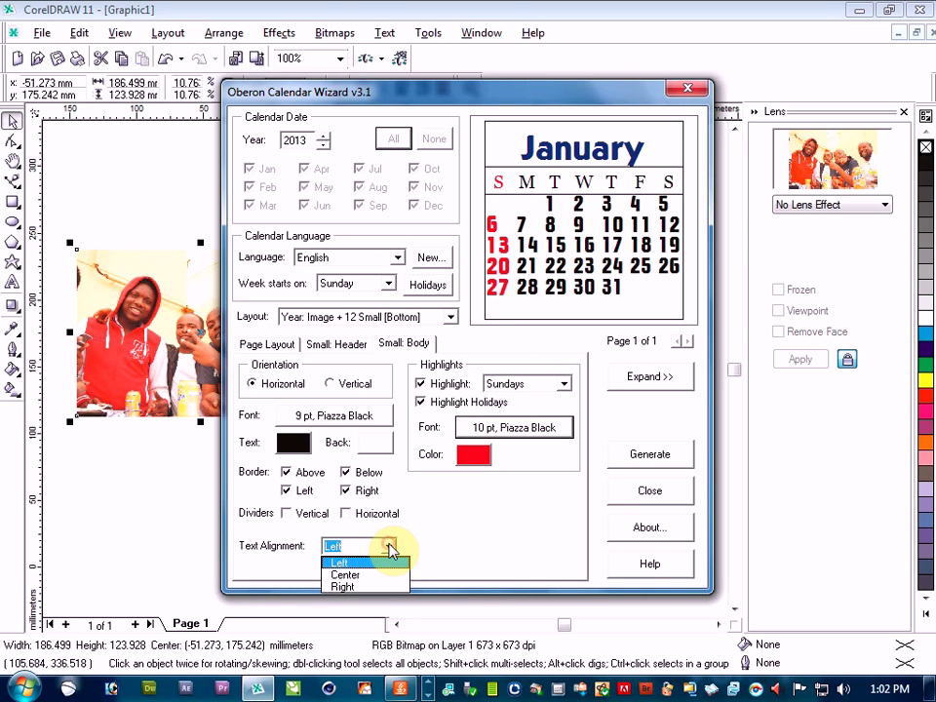
{"action": "left_click", "coordinate": [376, 578]}
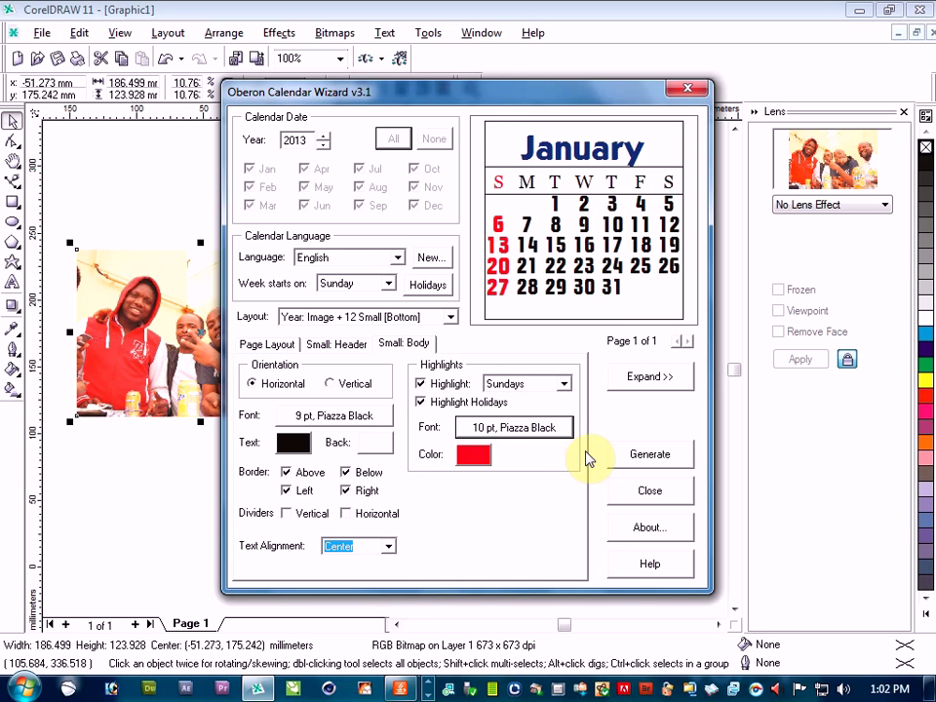
Generate the 2013 calendar on the page and close the Calendar Wizard.
{"action": "left_click", "coordinate": [650, 459]}
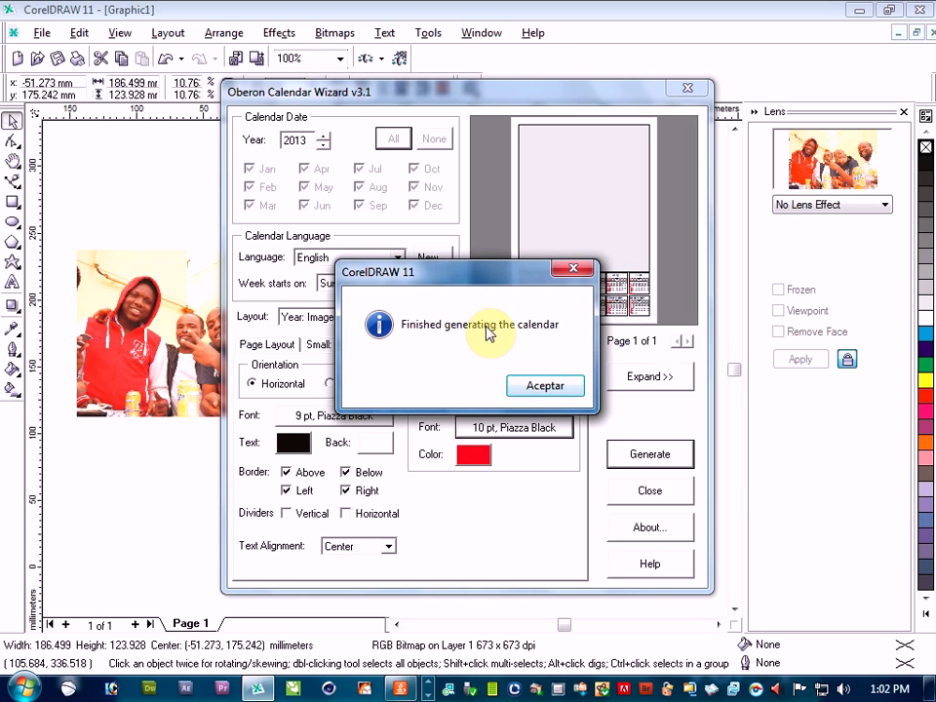
{"action": "left_click", "coordinate": [534, 388]}
{"action": "left_click", "coordinate": [649, 489]}
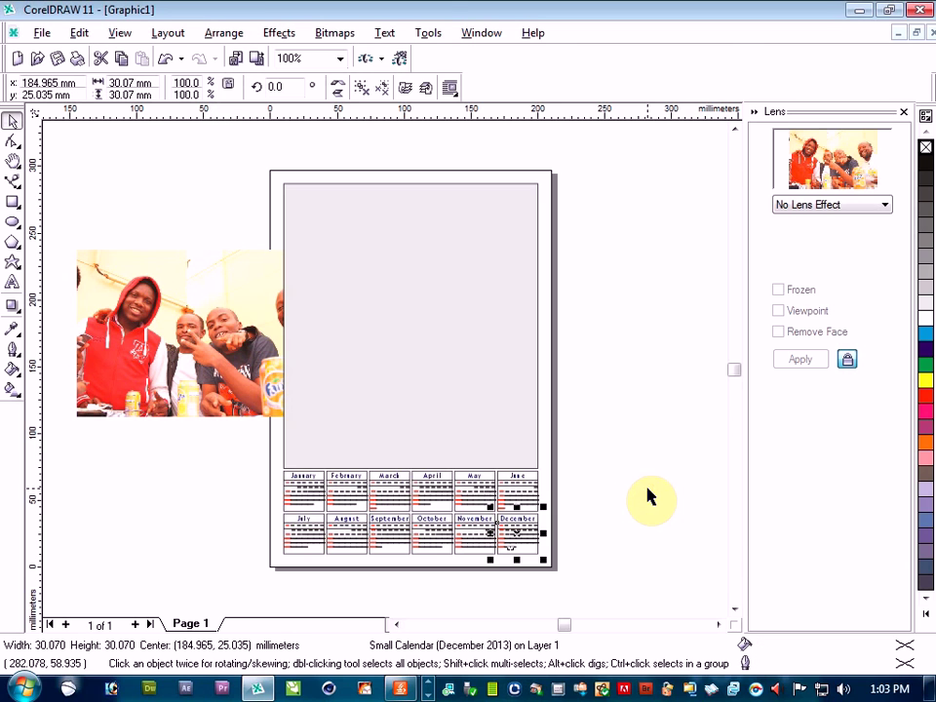
Examine the generated month grids up close and check the layout of the whole calendar page.
{"action": "left_click", "coordinate": [246, 515]}
{"action": "scroll", "coordinate": [315, 531], "scroll_direction": "up", "scroll_amount": 4}
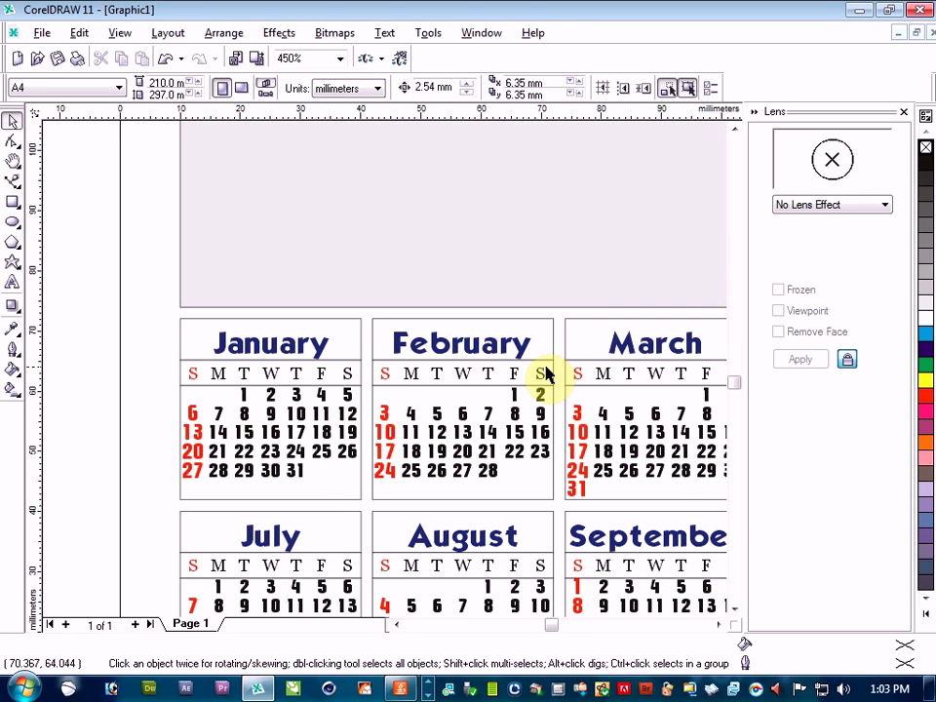
{"action": "scroll", "coordinate": [427, 411], "scroll_direction": "down", "scroll_amount": 4}
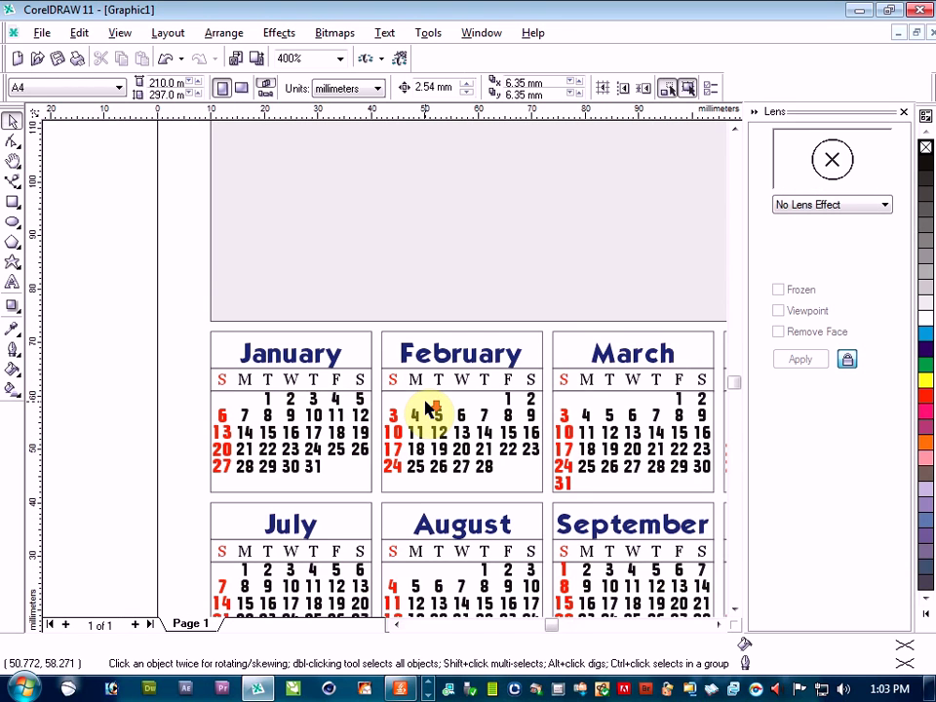
{"action": "scroll", "coordinate": [427, 410], "scroll_direction": "down", "scroll_amount": 1}
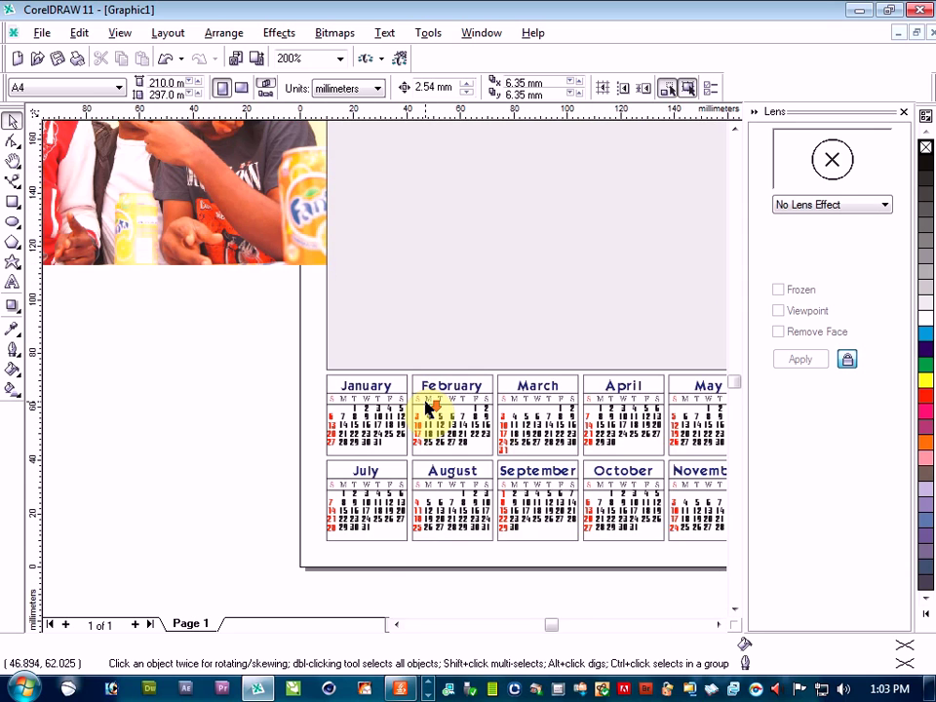
{"action": "scroll", "coordinate": [427, 409], "scroll_direction": "down", "scroll_amount": 1}
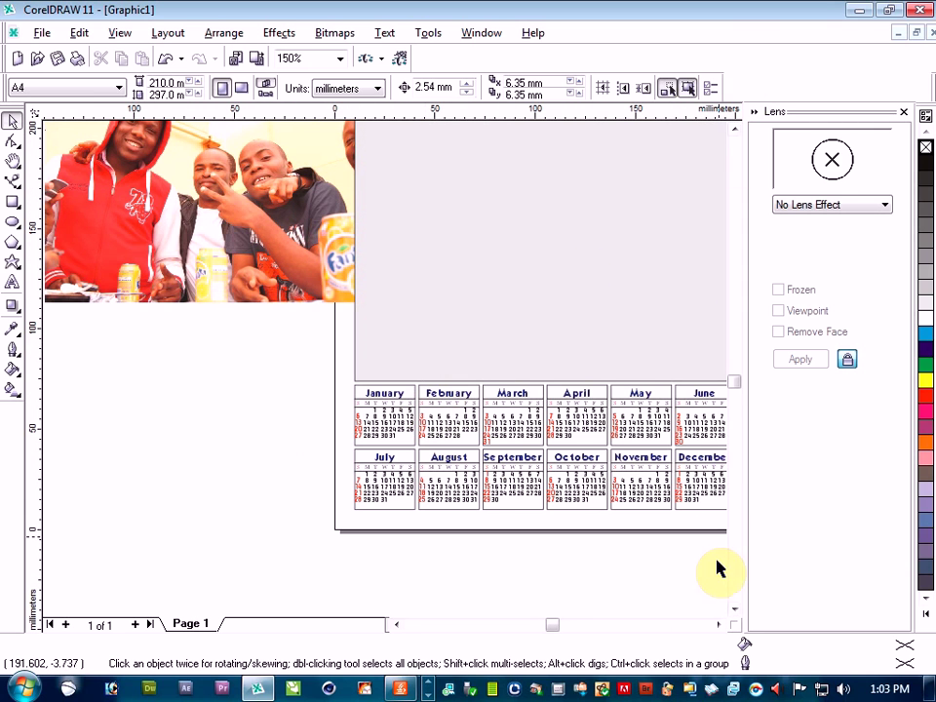
{"action": "left_click", "coordinate": [719, 624]}
{"action": "left_click", "coordinate": [718, 624]}
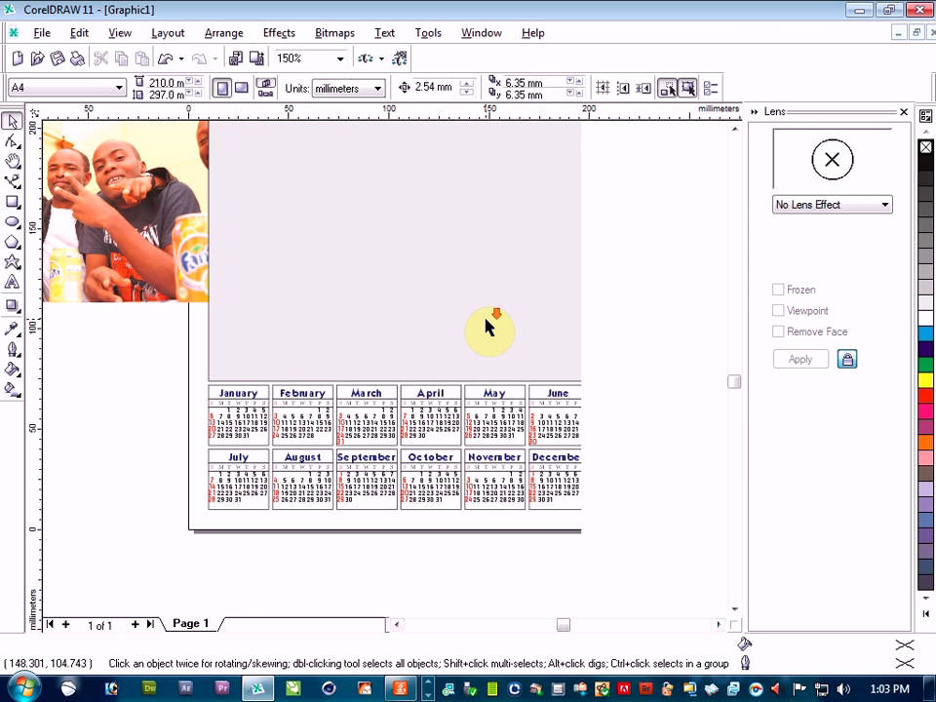
{"action": "scroll", "coordinate": [487, 327], "scroll_direction": "down", "scroll_amount": 1}
{"action": "left_click", "coordinate": [735, 129]}
{"action": "left_click", "coordinate": [735, 130]}
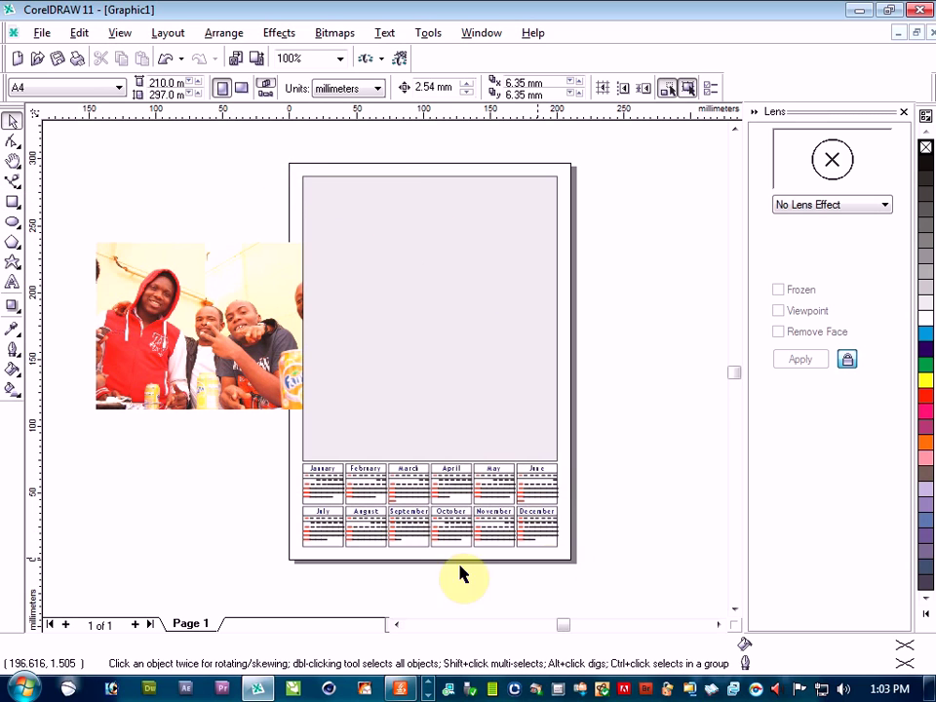
Create a page-sized background rectangle behind the calendar and fill it with 40% Black.
{"action": "double_click", "coordinate": [13, 201]}
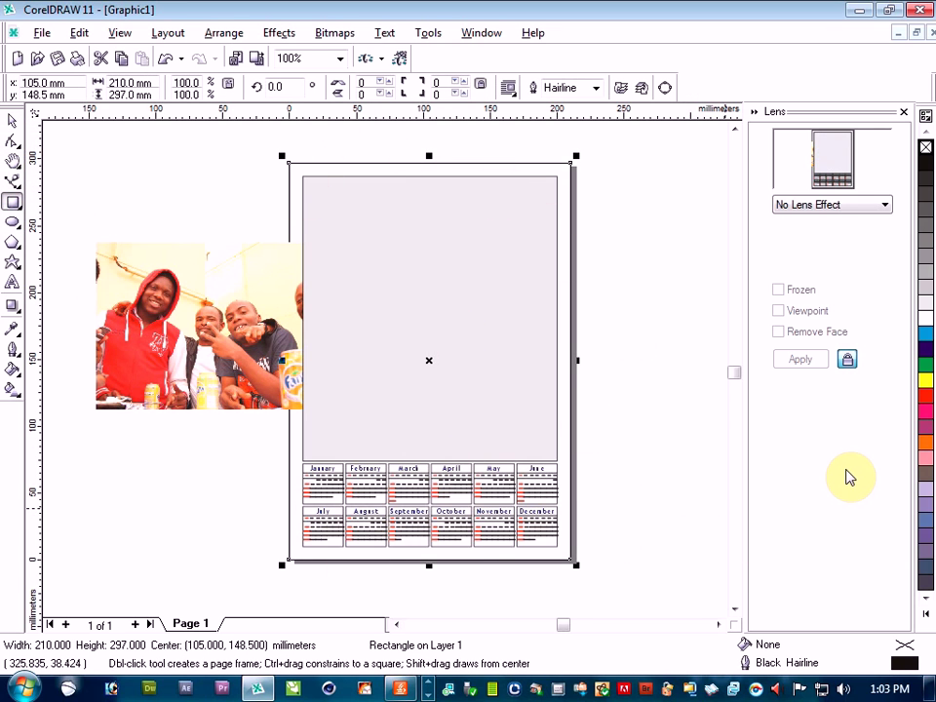
{"action": "left_click", "coordinate": [927, 492]}
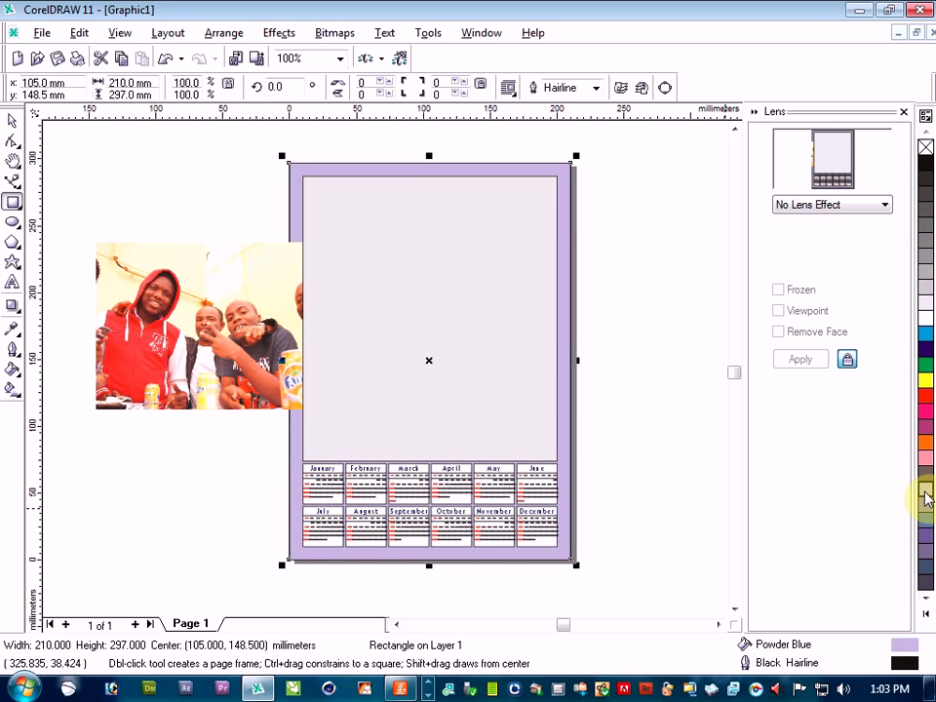
{"action": "left_click", "coordinate": [925, 261]}
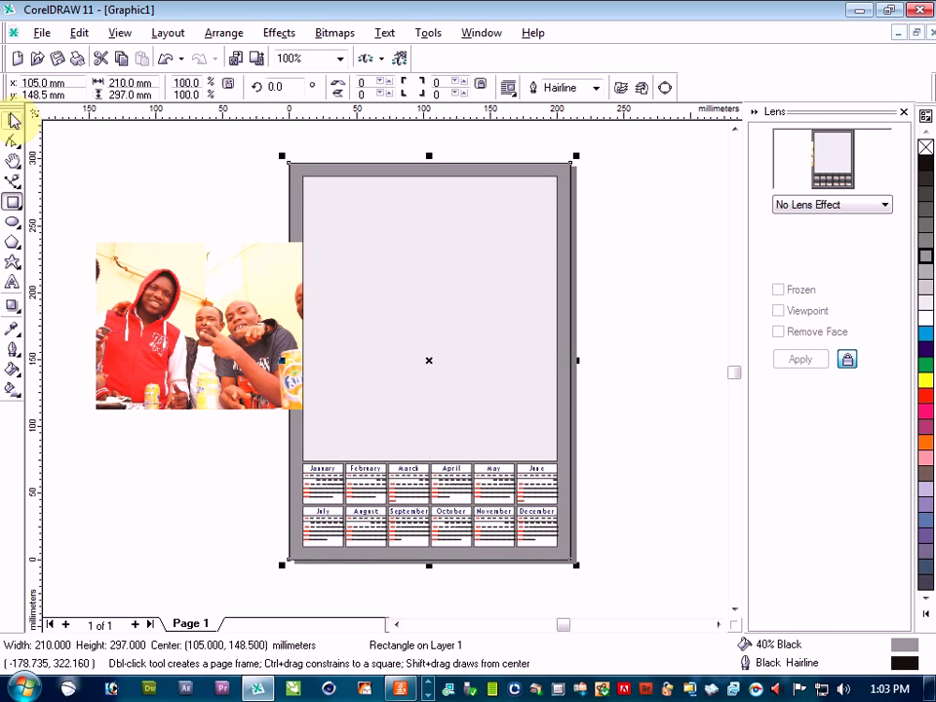
Delete the light grey image placeholder rectangle above the month grids.
{"action": "left_click", "coordinate": [15, 120]}
{"action": "left_click", "coordinate": [98, 166]}
{"action": "left_click", "coordinate": [482, 298]}
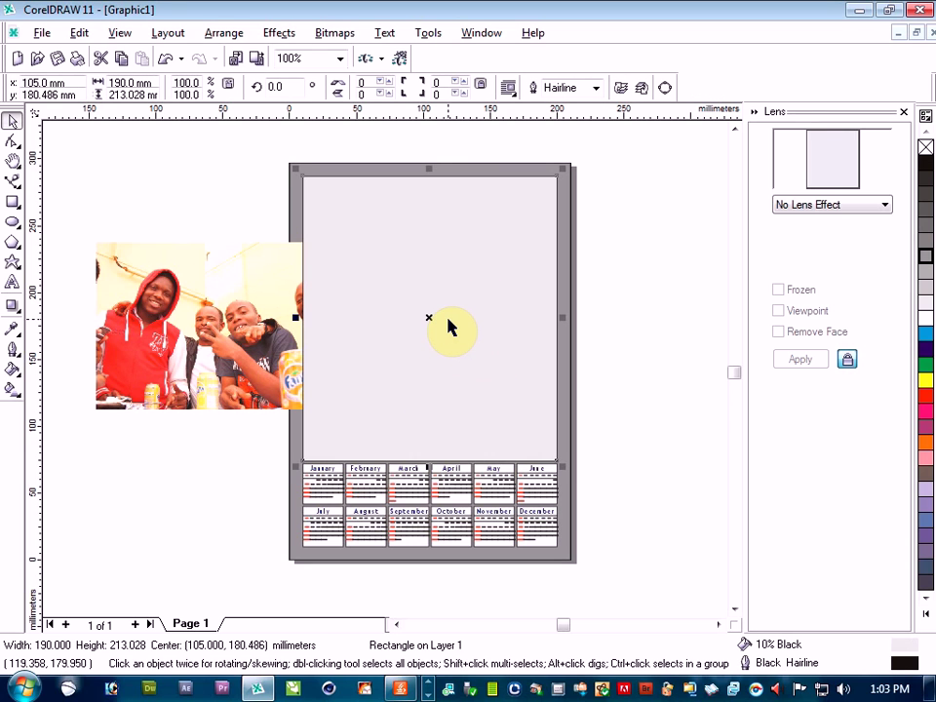
{"action": "key", "text": "Delete"}
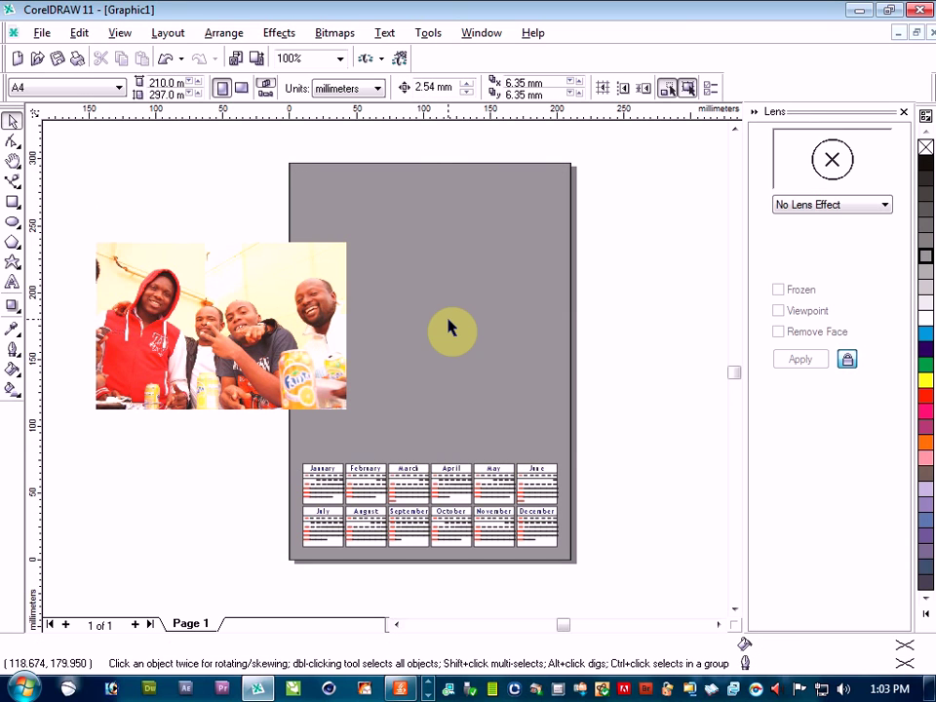
Draw an ellipse about 183 mm wide and 154 mm high, roughly centred on the page above the month grids.
{"action": "left_click", "coordinate": [13, 222]}
{"action": "left_click_drag", "start_coordinate": [236, 175], "coordinate": [514, 380]}
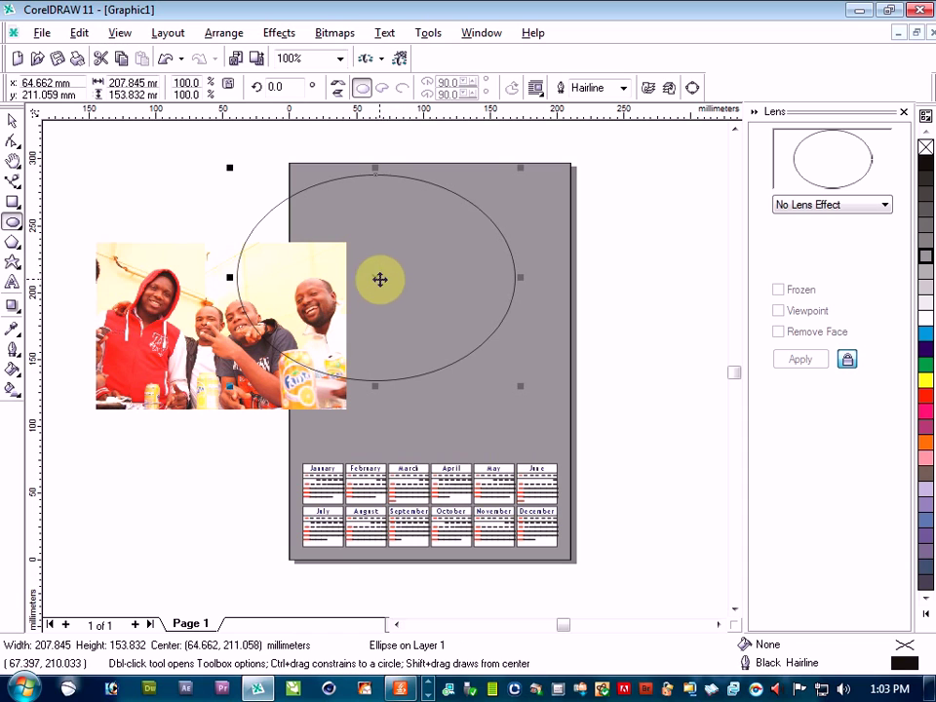
{"action": "left_click_drag", "start_coordinate": [379, 279], "coordinate": [434, 305]}
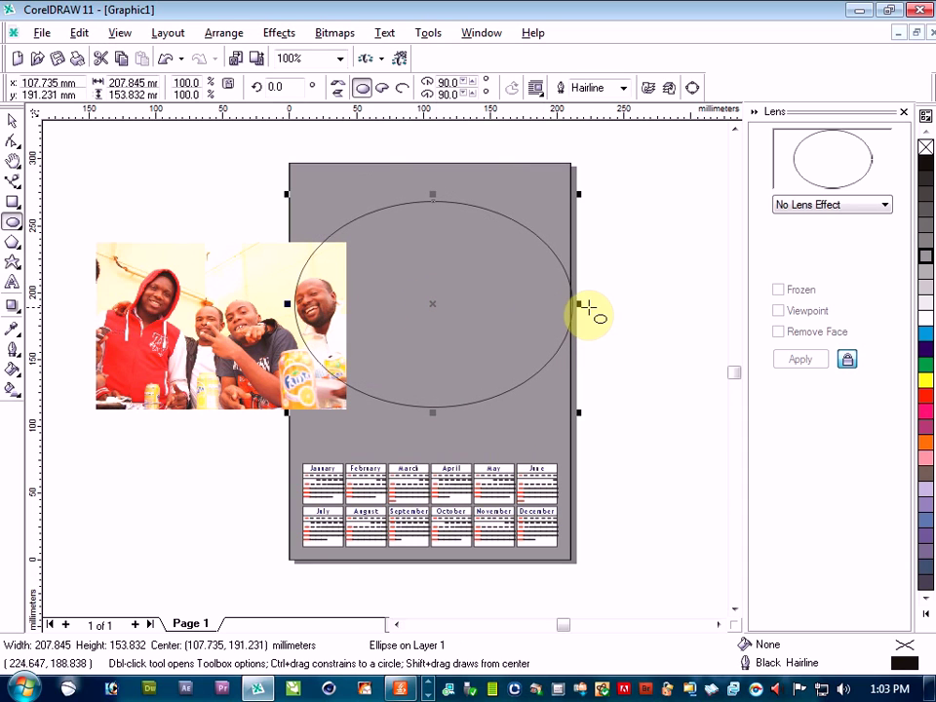
{"action": "left_click_drag", "start_coordinate": [578, 307], "coordinate": [541, 309]}
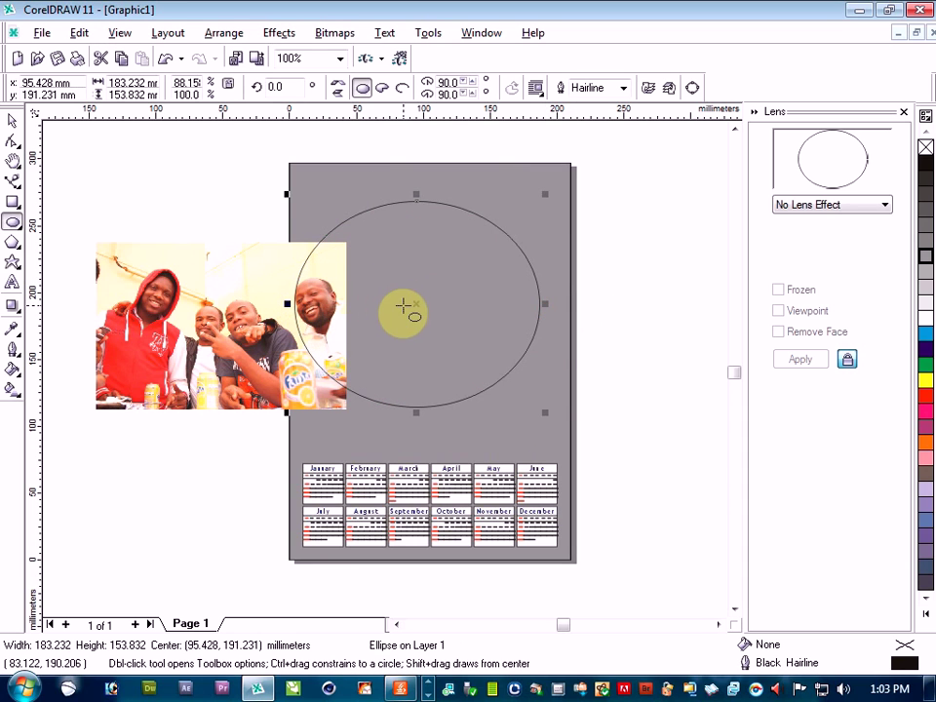
{"action": "left_click_drag", "start_coordinate": [415, 305], "coordinate": [427, 306]}
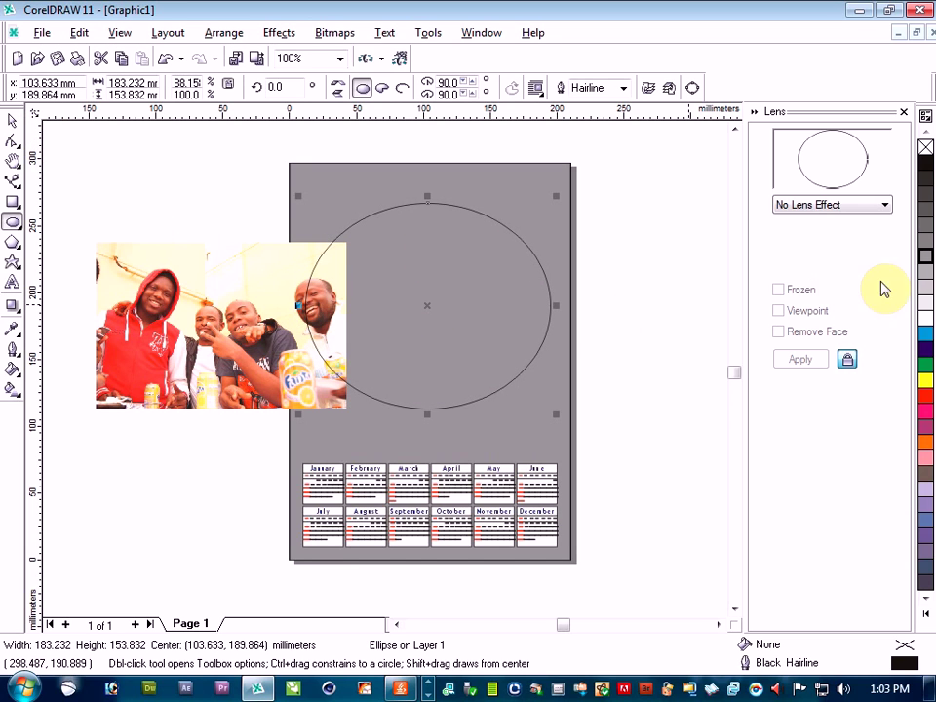
Give the ellipse a white outline with a width of 8 pt.
{"action": "right_click", "coordinate": [924, 317]}
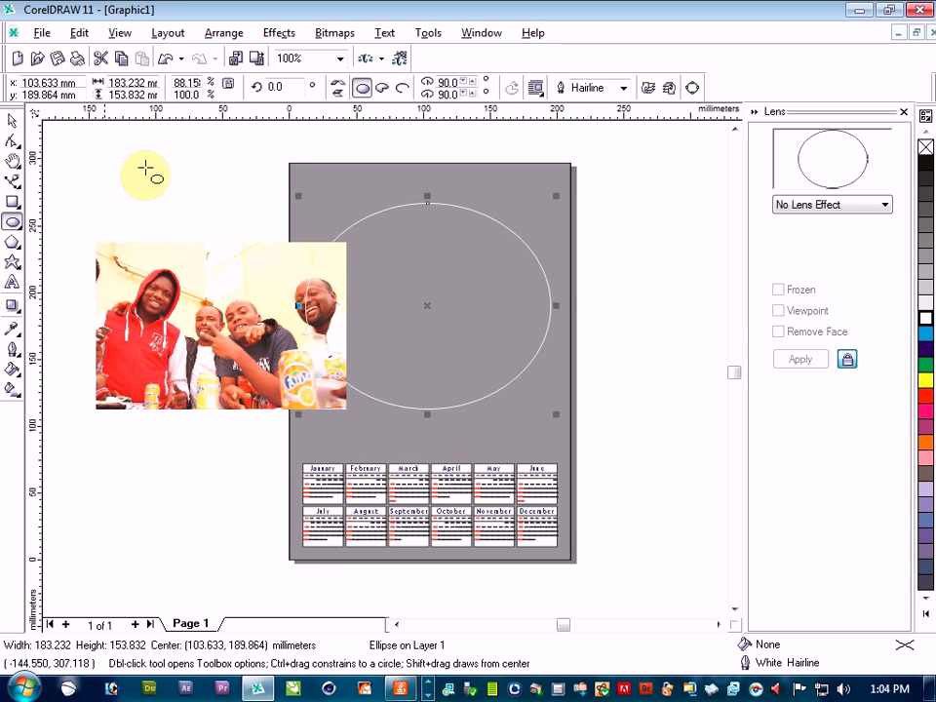
{"action": "left_click", "coordinate": [624, 88]}
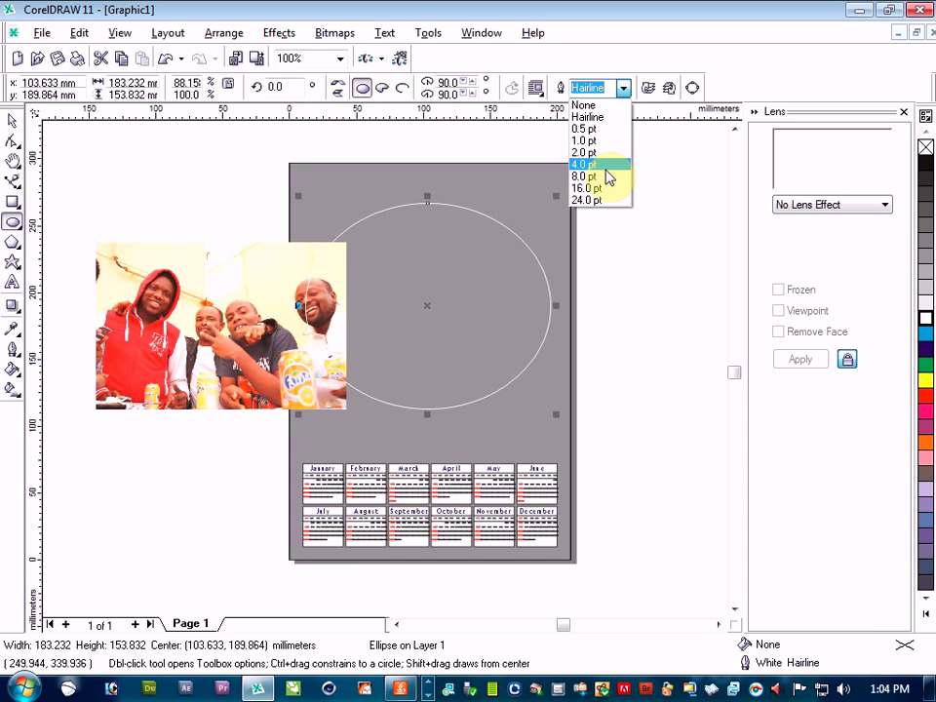
{"action": "left_click", "coordinate": [604, 166]}
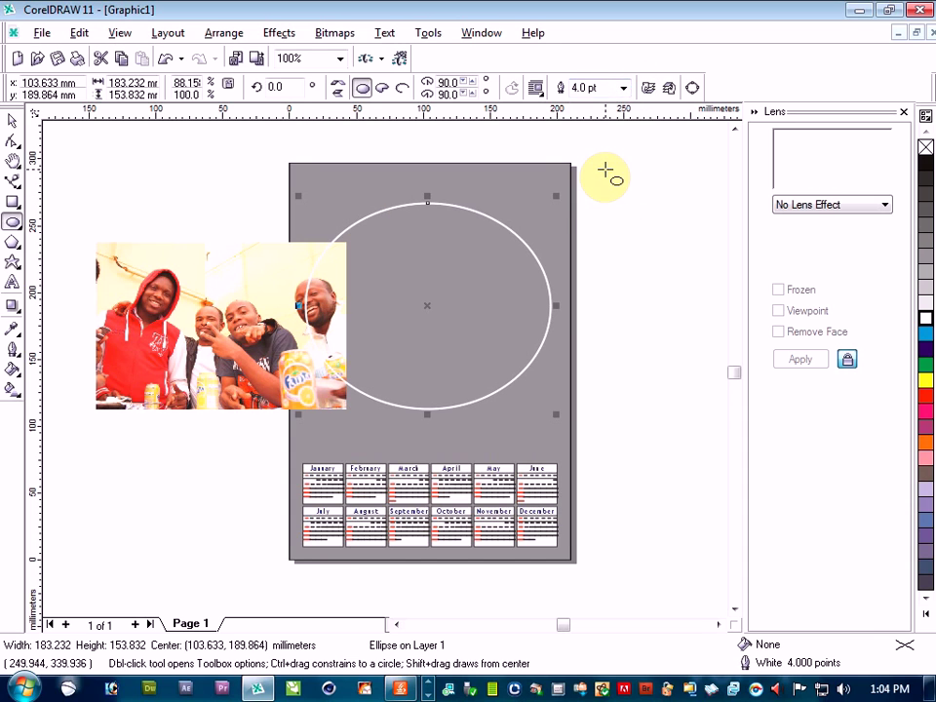
{"action": "left_click", "coordinate": [621, 88]}
{"action": "left_click", "coordinate": [606, 177]}
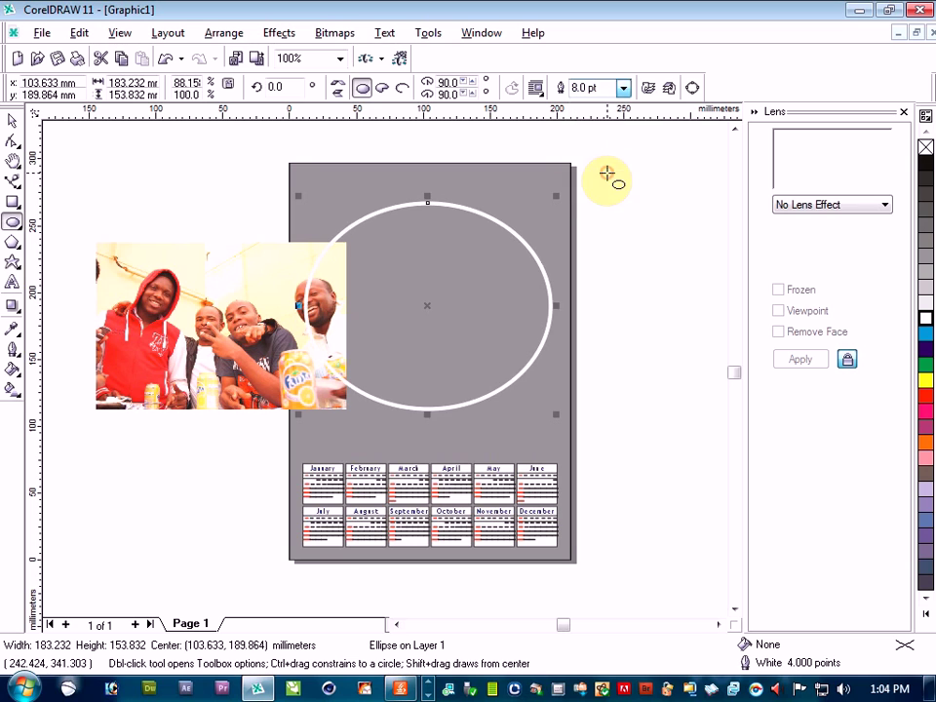
Place the group photo inside the white-outlined ellipse with PowerClip.
{"action": "left_click", "coordinate": [11, 121]}
{"action": "left_click", "coordinate": [156, 292]}
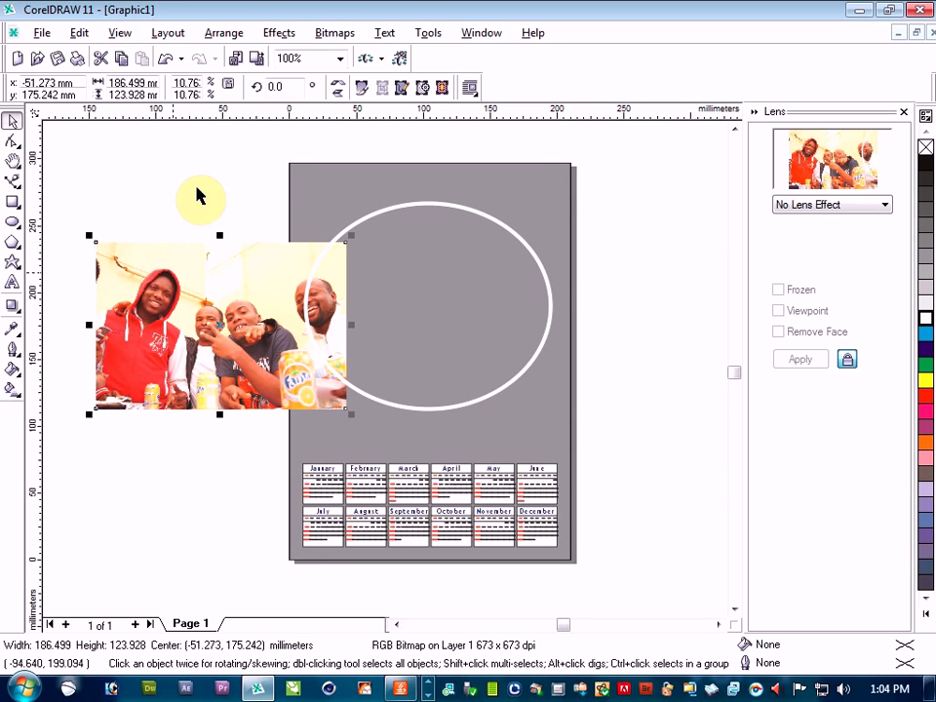
{"action": "left_click", "coordinate": [280, 35]}
{"action": "mouse_move", "coordinate": [335, 241]}
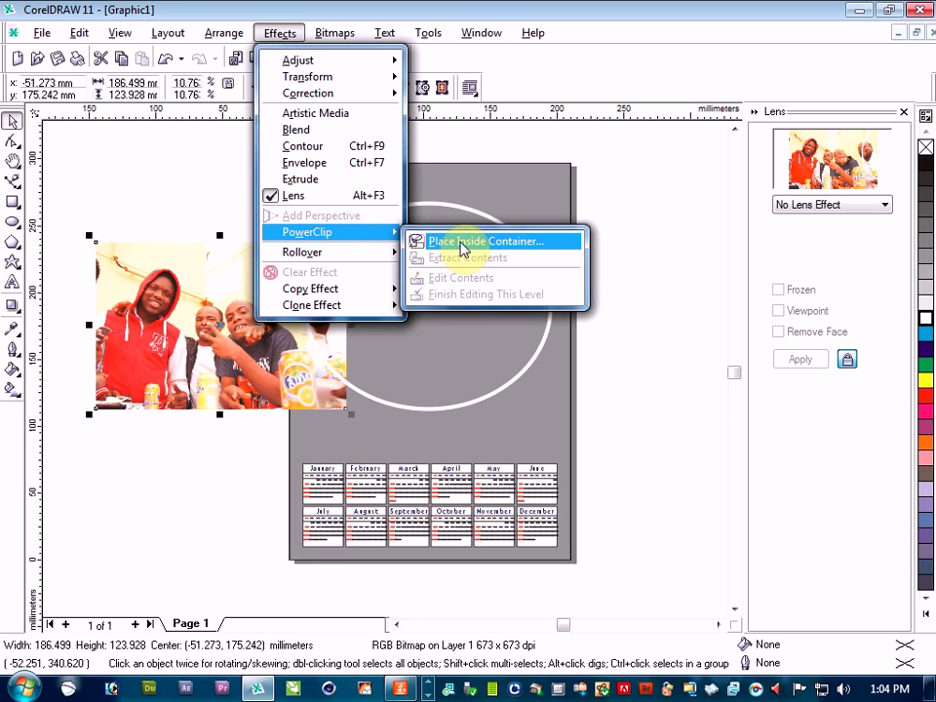
{"action": "left_click", "coordinate": [459, 243]}
{"action": "left_click", "coordinate": [440, 246]}
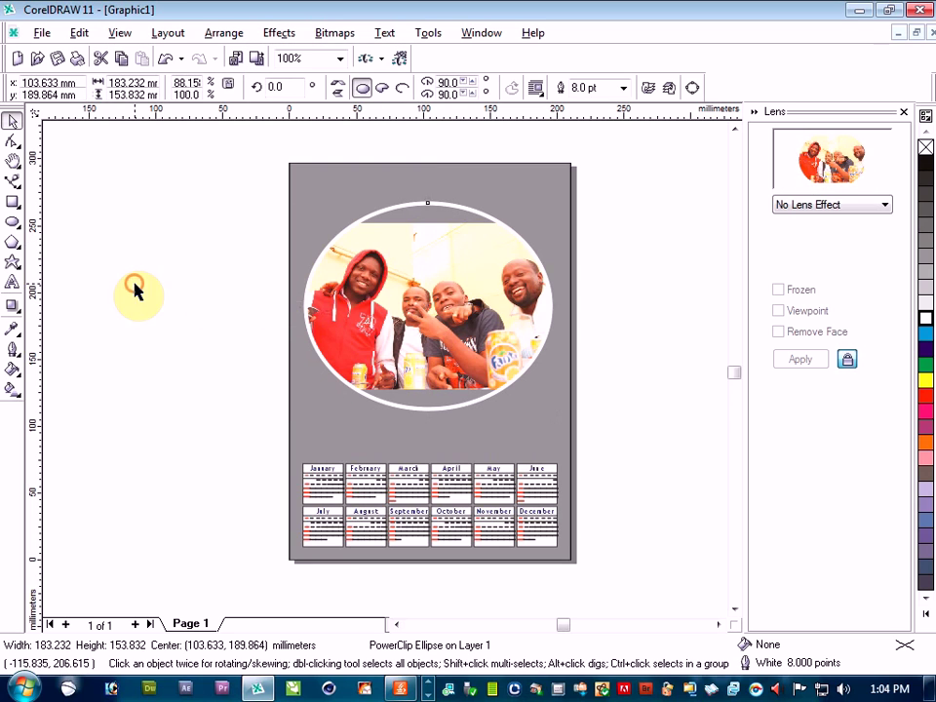
{"action": "left_click", "coordinate": [131, 292]}
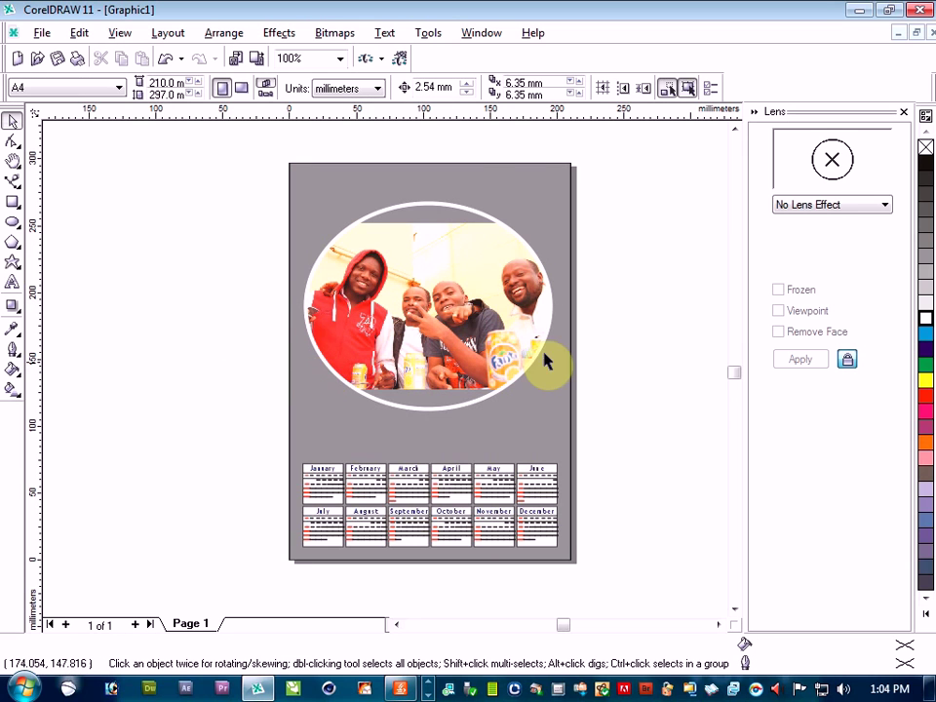
Edit the ellipse's PowerClip contents and enlarge the photo proportionally to about 246 mm wide and 163 mm high.
{"action": "scroll", "coordinate": [515, 361], "scroll_direction": "up", "scroll_amount": 2}
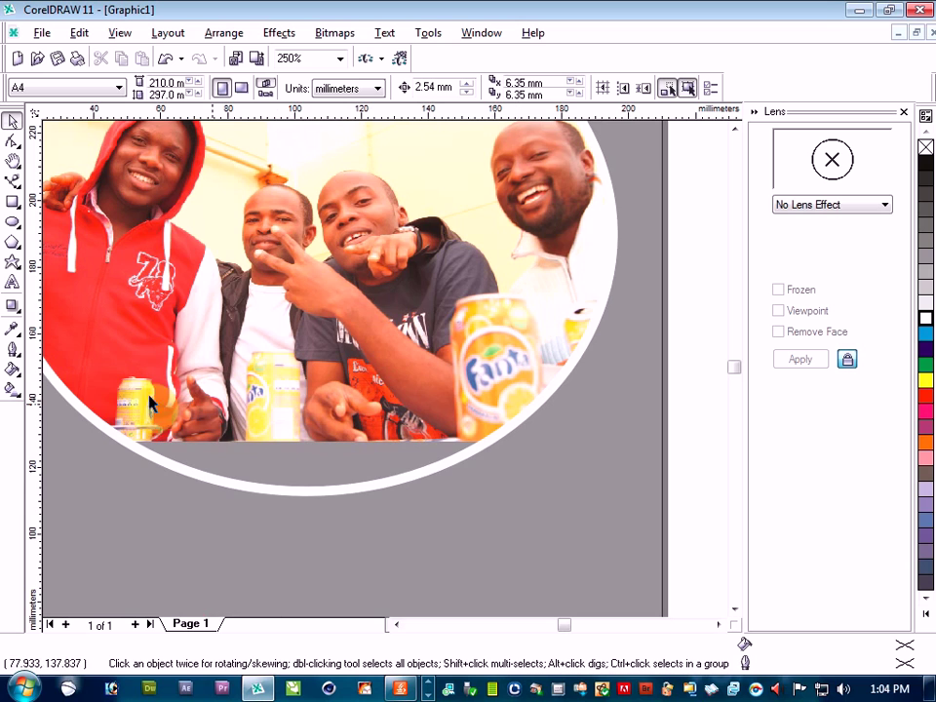
{"action": "scroll", "coordinate": [125, 390], "scroll_direction": "down", "scroll_amount": 2}
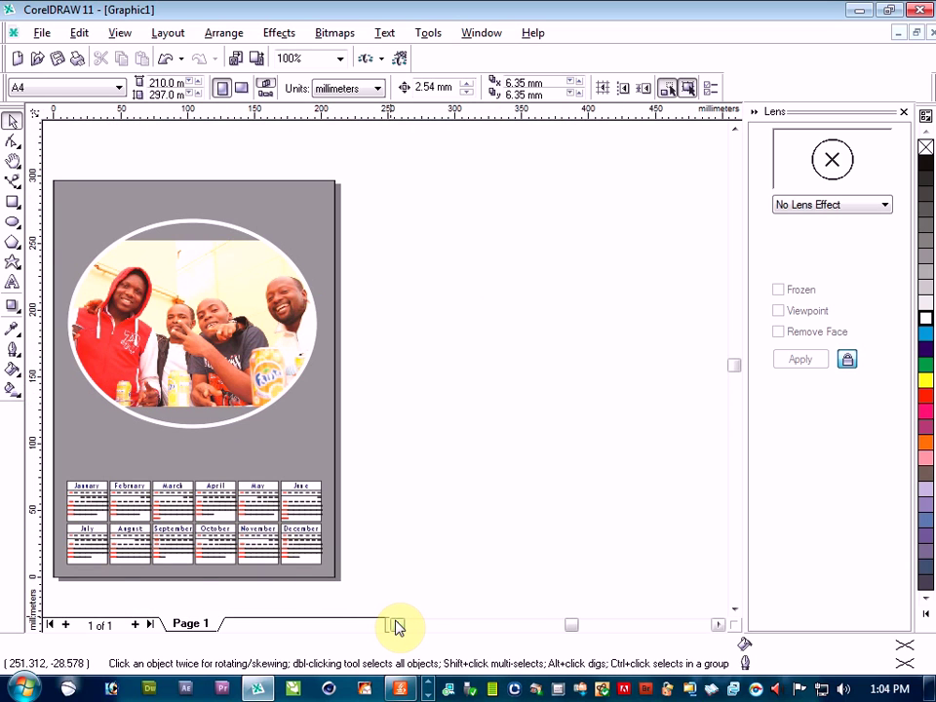
{"action": "left_click", "coordinate": [395, 625]}
{"action": "left_click", "coordinate": [395, 624]}
{"action": "left_click", "coordinate": [394, 625]}
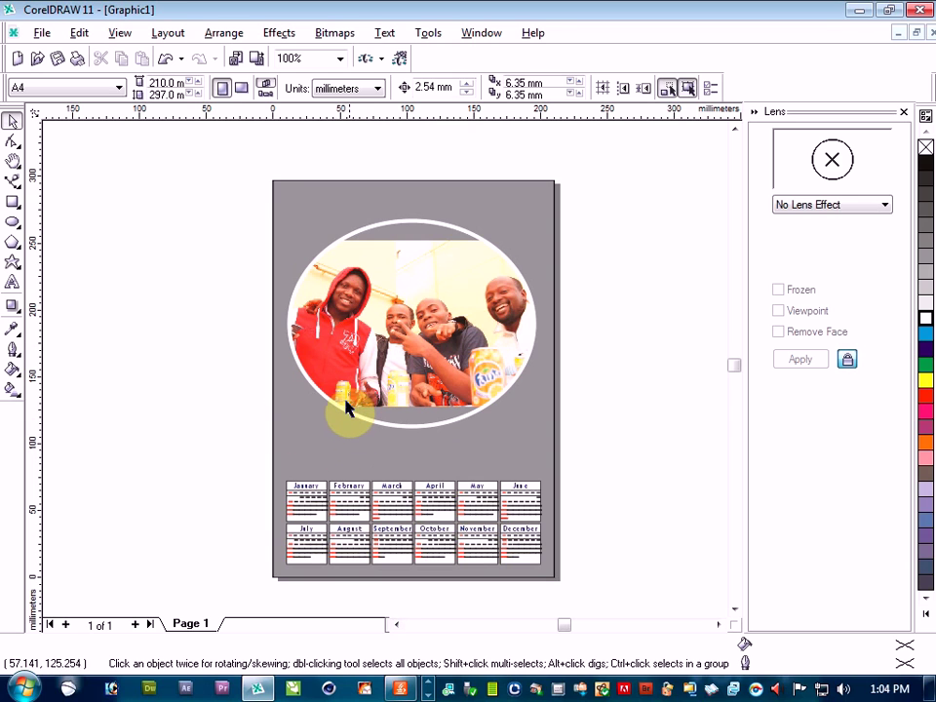
{"action": "left_click", "coordinate": [370, 353]}
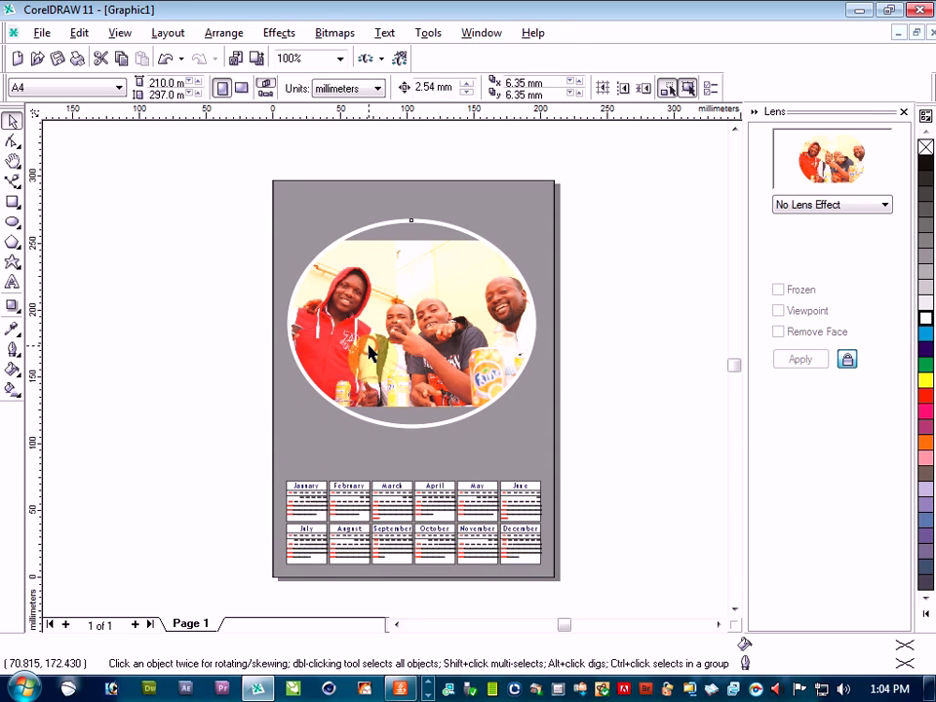
{"action": "right_click", "coordinate": [380, 315]}
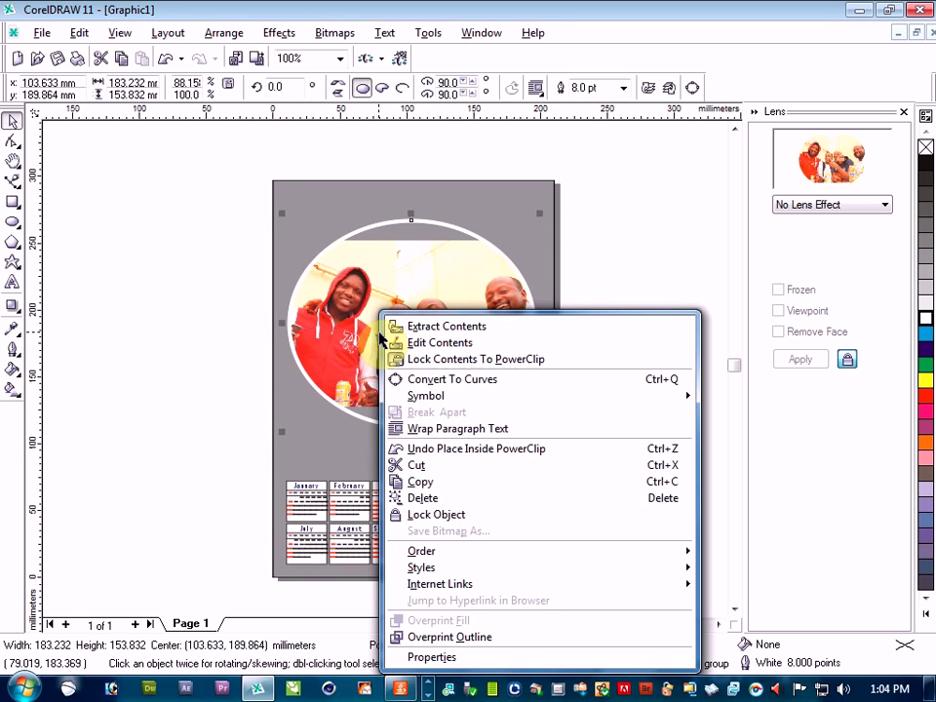
{"action": "left_click", "coordinate": [438, 340]}
{"action": "left_click", "coordinate": [516, 255]}
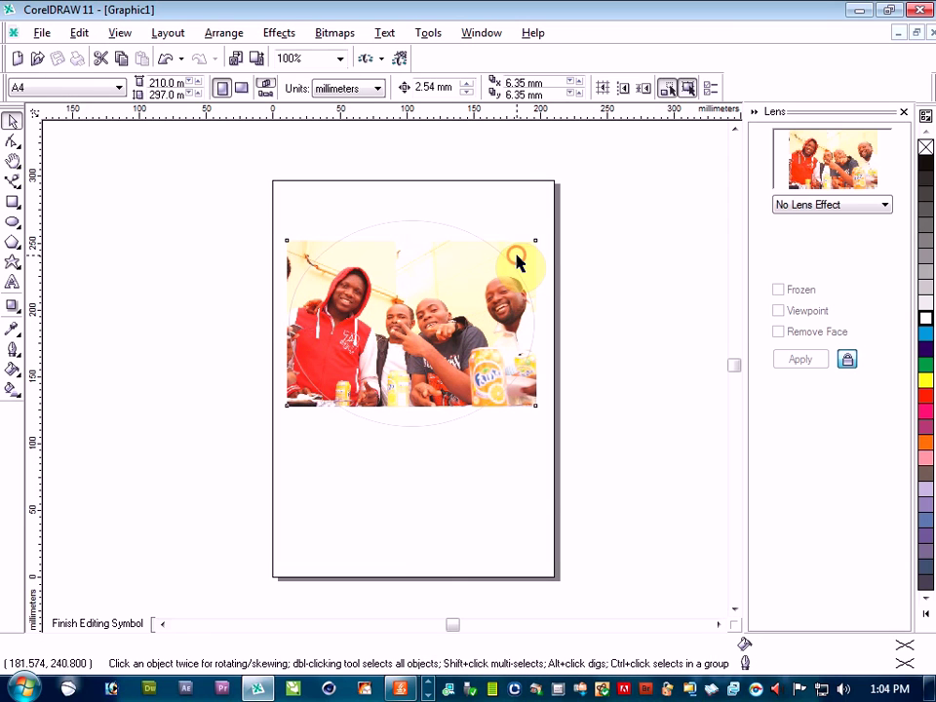
{"action": "left_click_drag", "start_coordinate": [541, 234], "coordinate": [591, 202]}
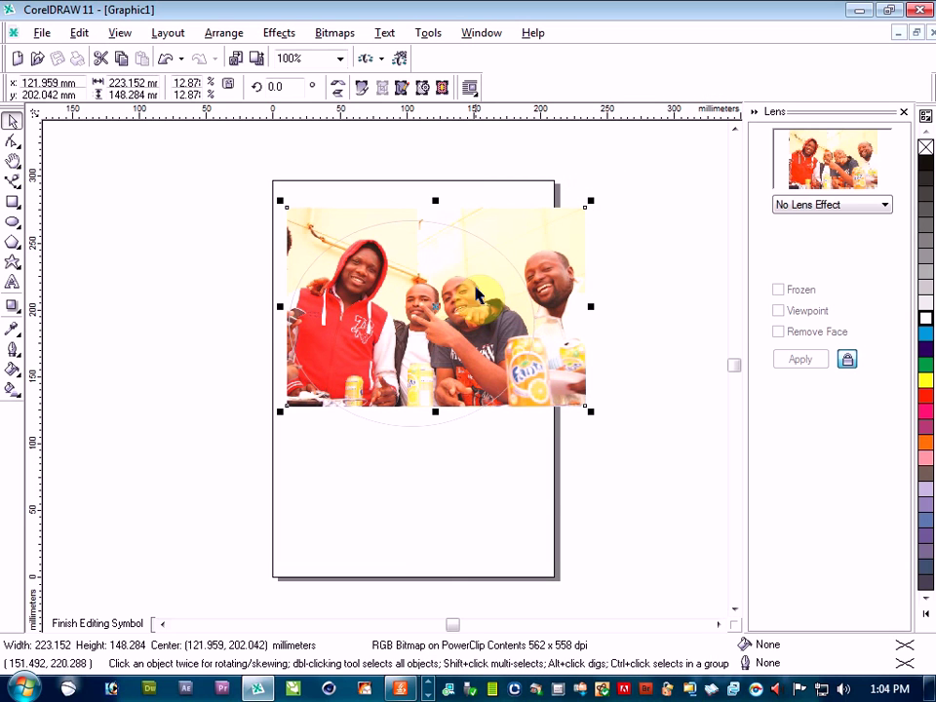
{"action": "left_click_drag", "start_coordinate": [437, 308], "coordinate": [375, 328]}
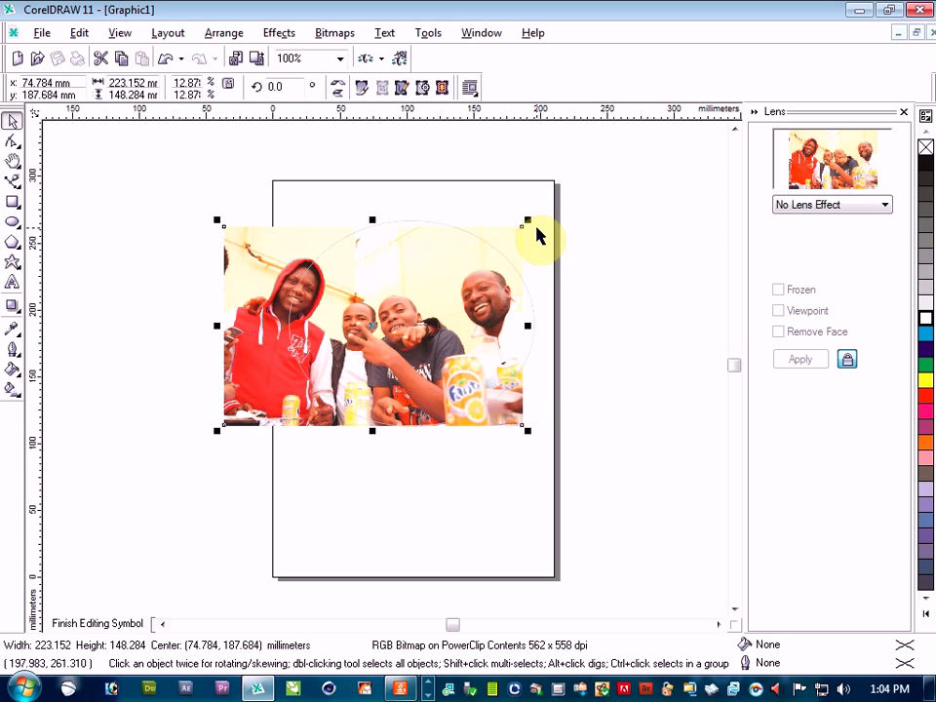
{"action": "left_click_drag", "start_coordinate": [529, 219], "coordinate": [556, 199]}
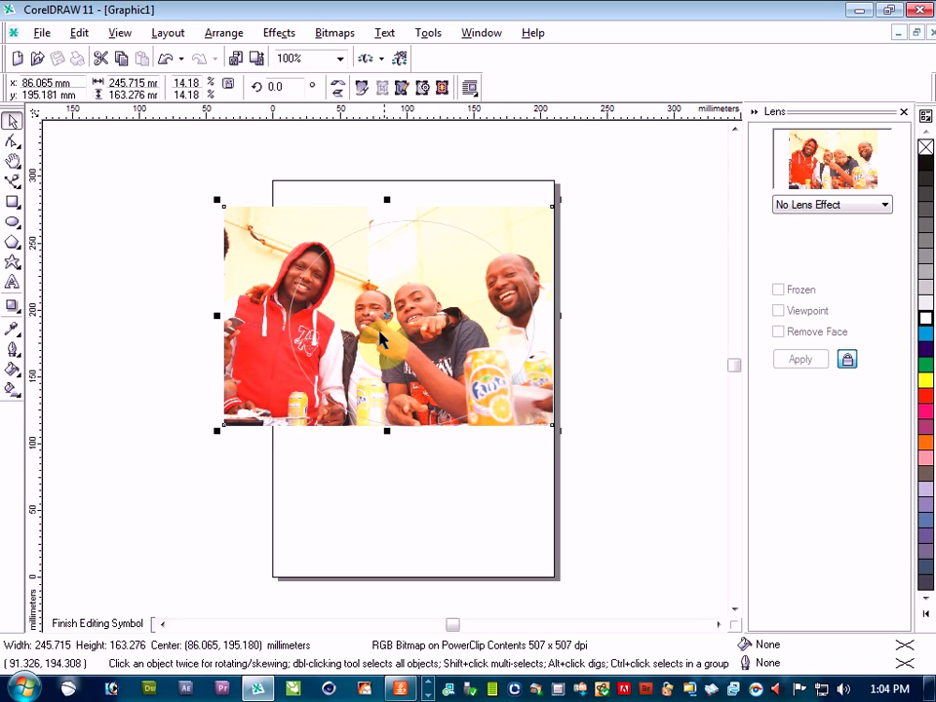
Shift the photo slightly left and down so it fills the whole ellipse, and finish editing the PowerClip contents.
{"action": "left_click_drag", "start_coordinate": [437, 342], "coordinate": [385, 346]}
{"action": "left_click_drag", "start_coordinate": [381, 354], "coordinate": [415, 357]}
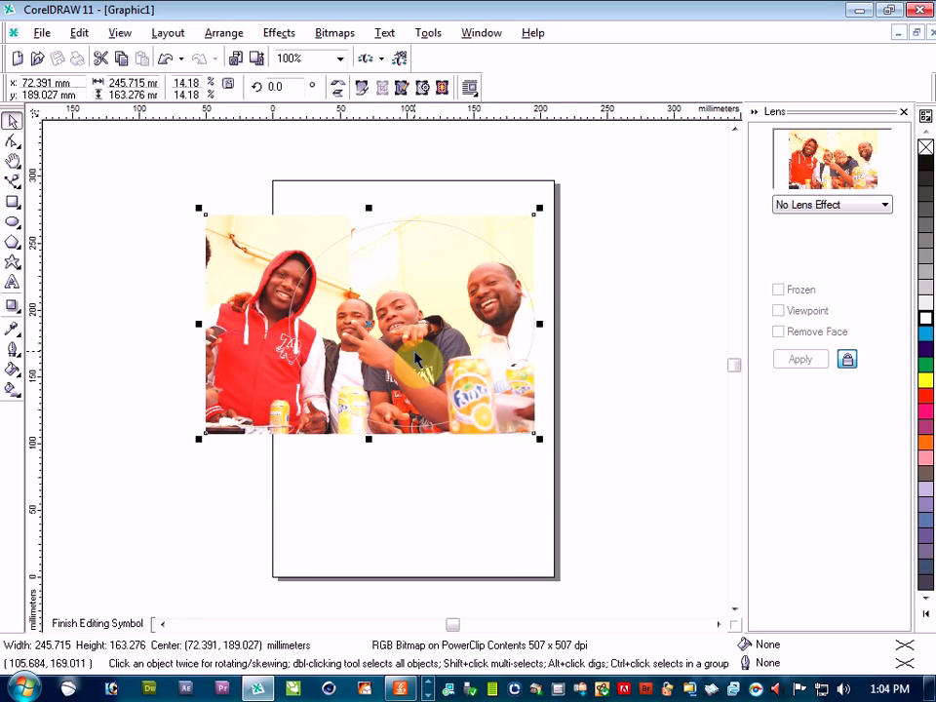
{"action": "left_click", "coordinate": [80, 629]}
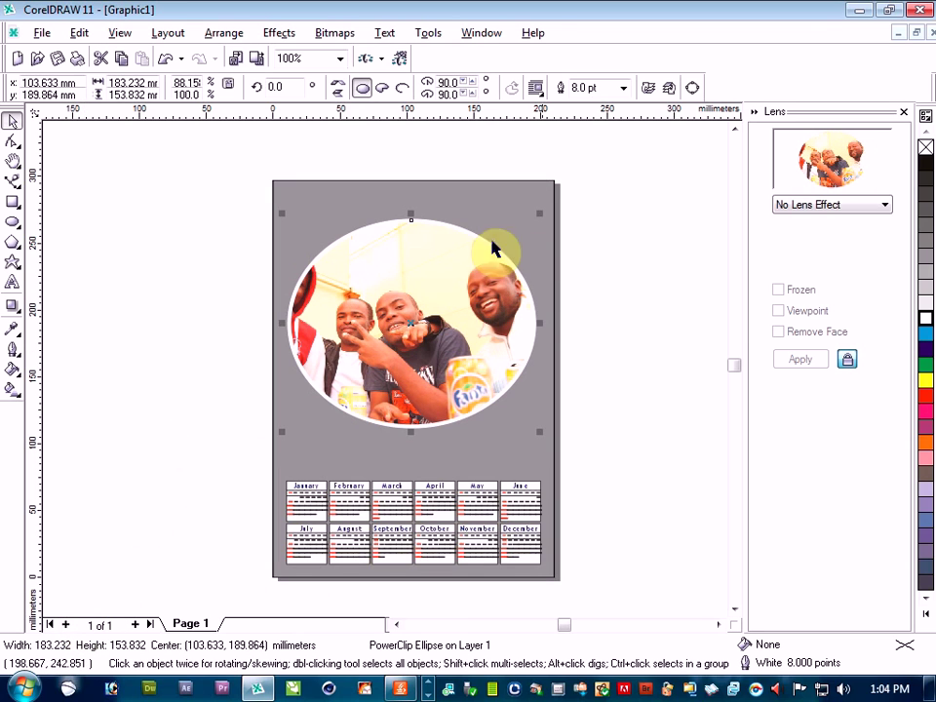
{"action": "left_click", "coordinate": [160, 347]}
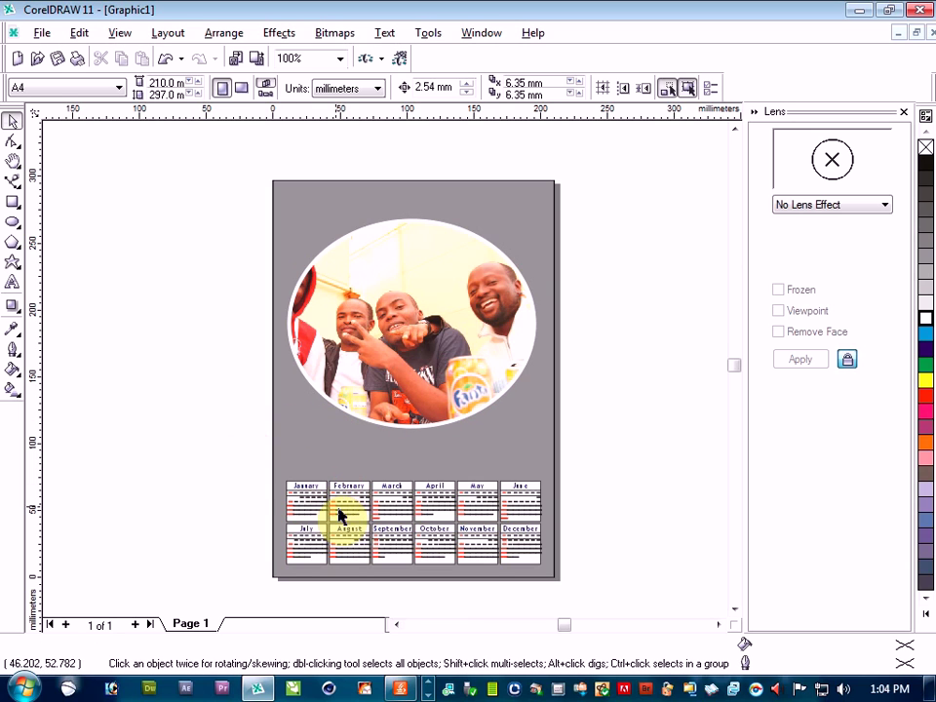
Add the artistic text 2013, enlarge it to about 57 pt and place it between the ellipse and the January and February grids.
{"action": "left_click", "coordinate": [13, 283]}
{"action": "left_click", "coordinate": [164, 437]}
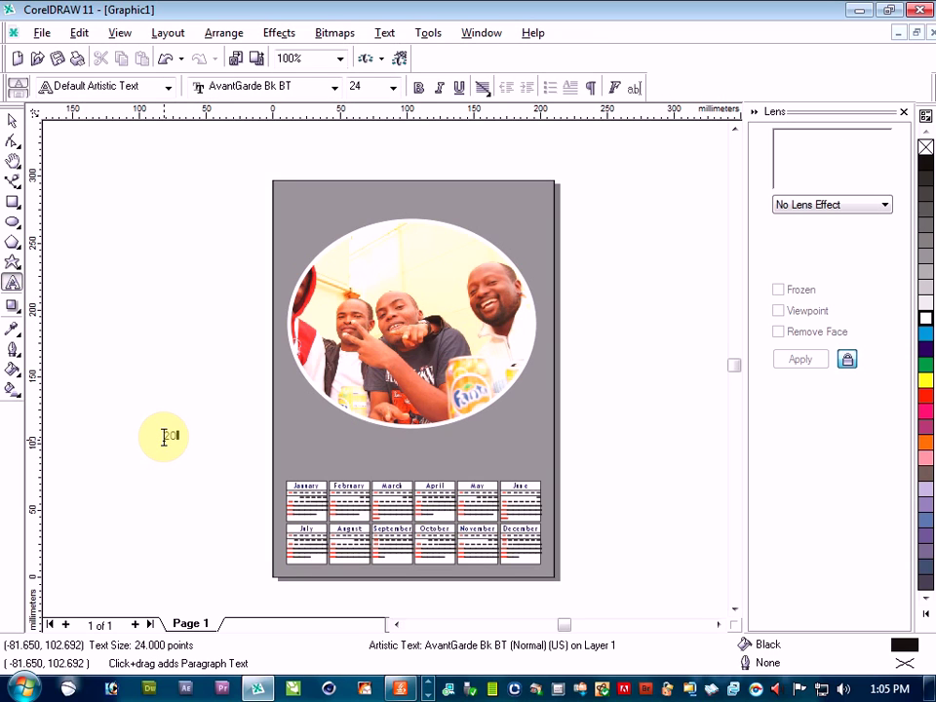
{"action": "left_click", "coordinate": [13, 119]}
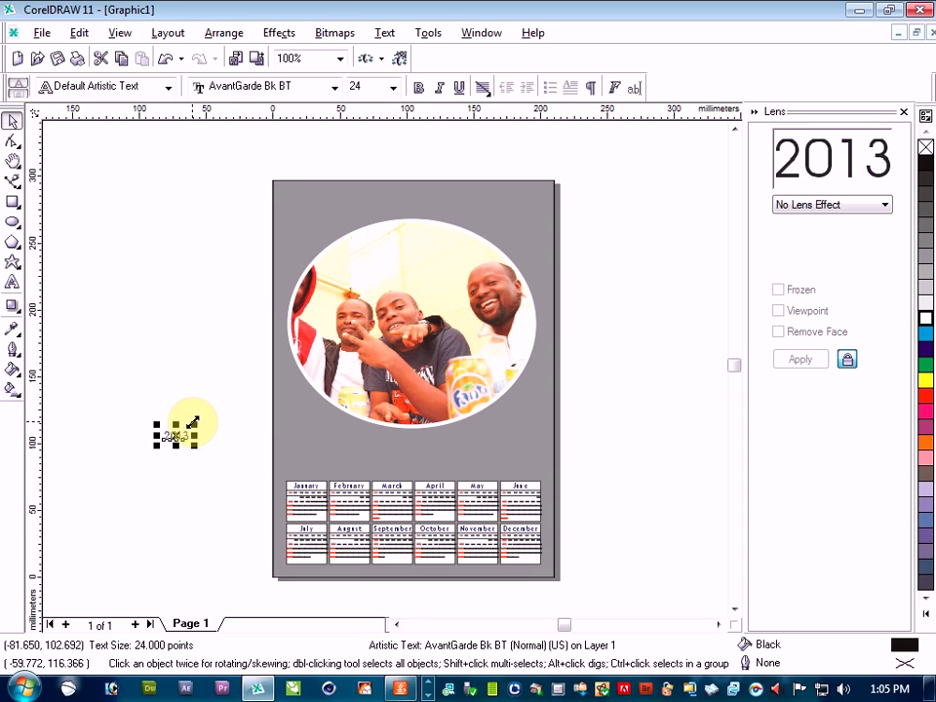
{"action": "left_click_drag", "start_coordinate": [194, 424], "coordinate": [322, 444]}
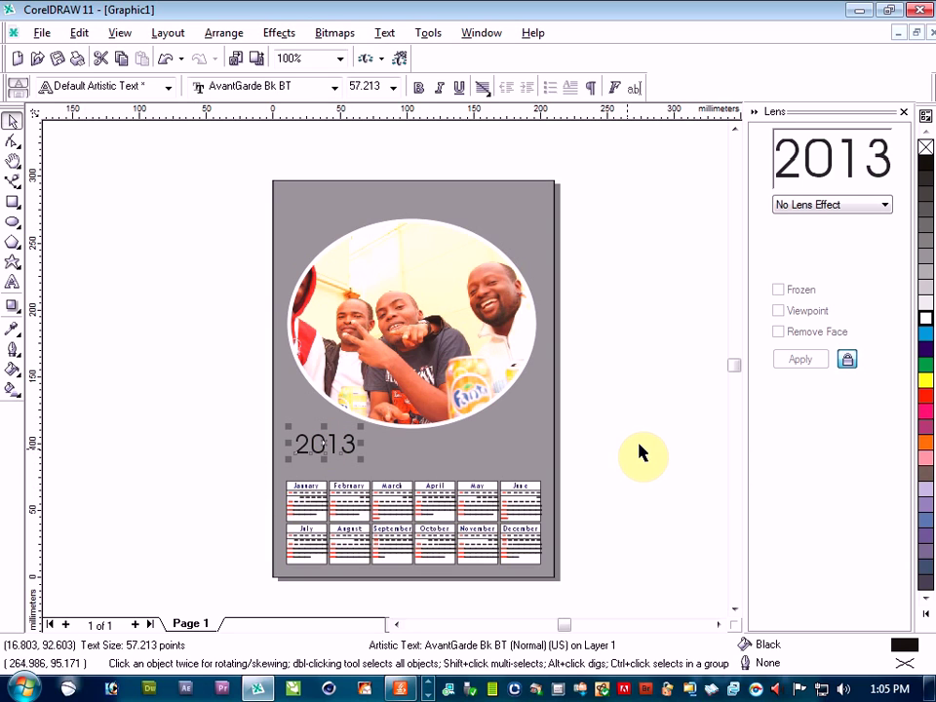
{"action": "left_click", "coordinate": [197, 427]}
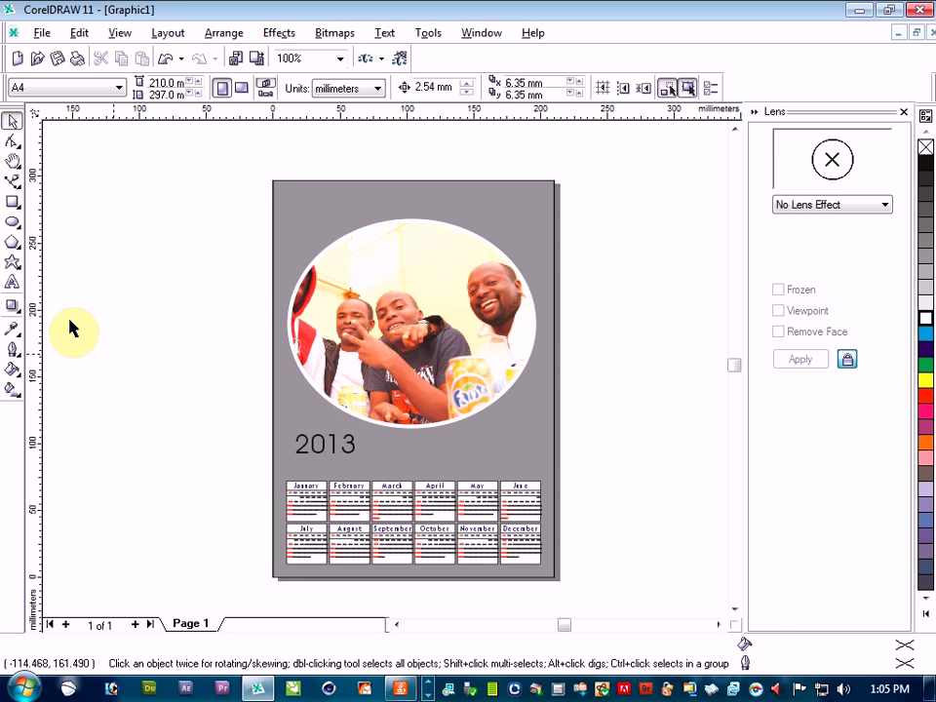
Make the 2013 text bold and change its font to Barron.
{"action": "left_click", "coordinate": [302, 454]}
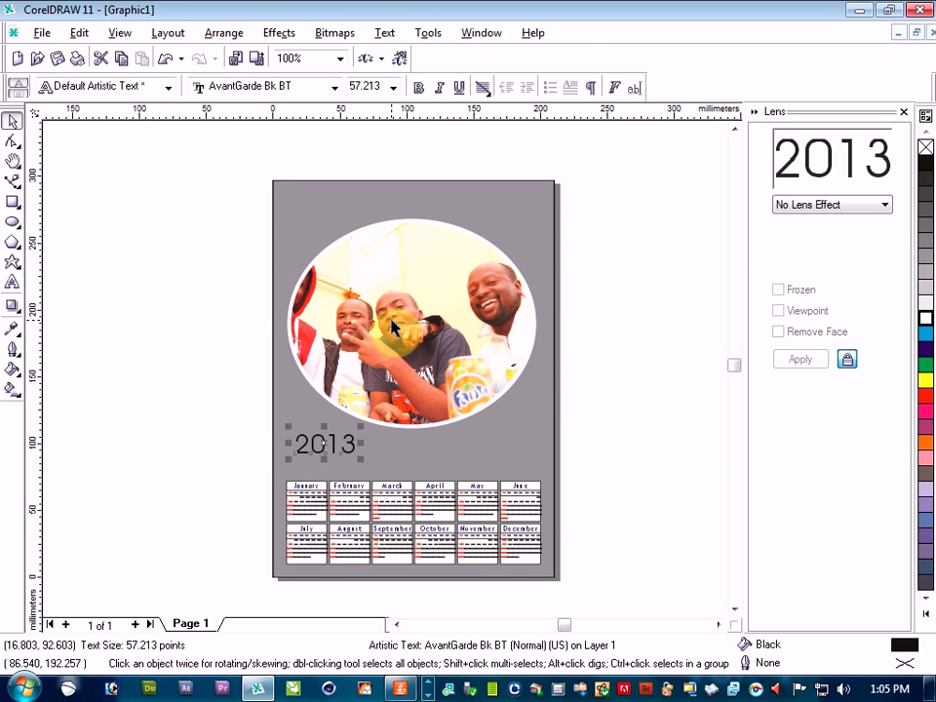
{"action": "left_click", "coordinate": [415, 91]}
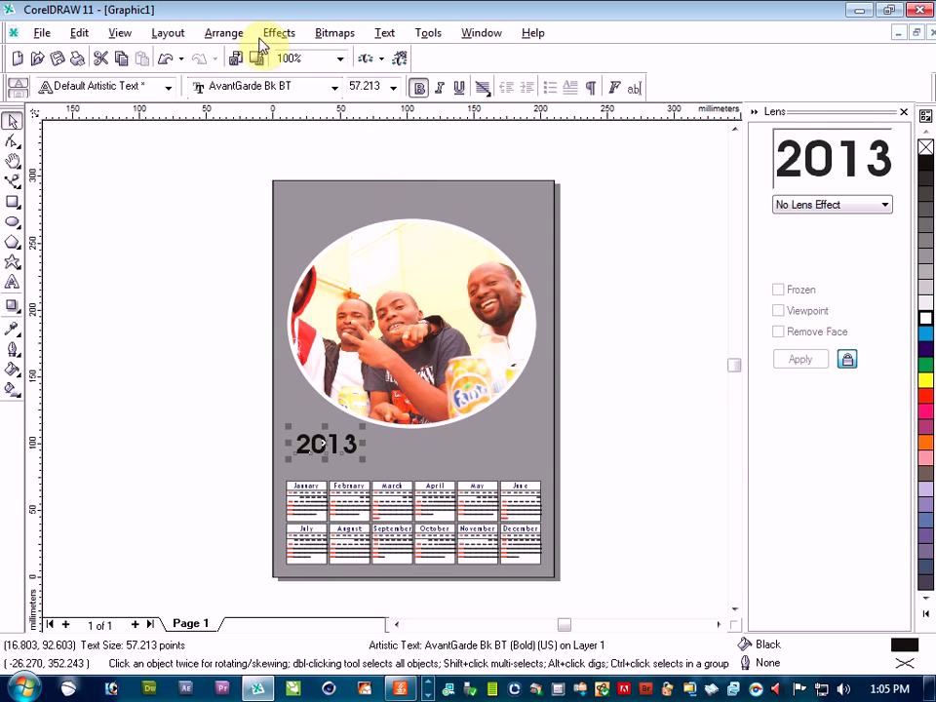
{"action": "left_click", "coordinate": [335, 86]}
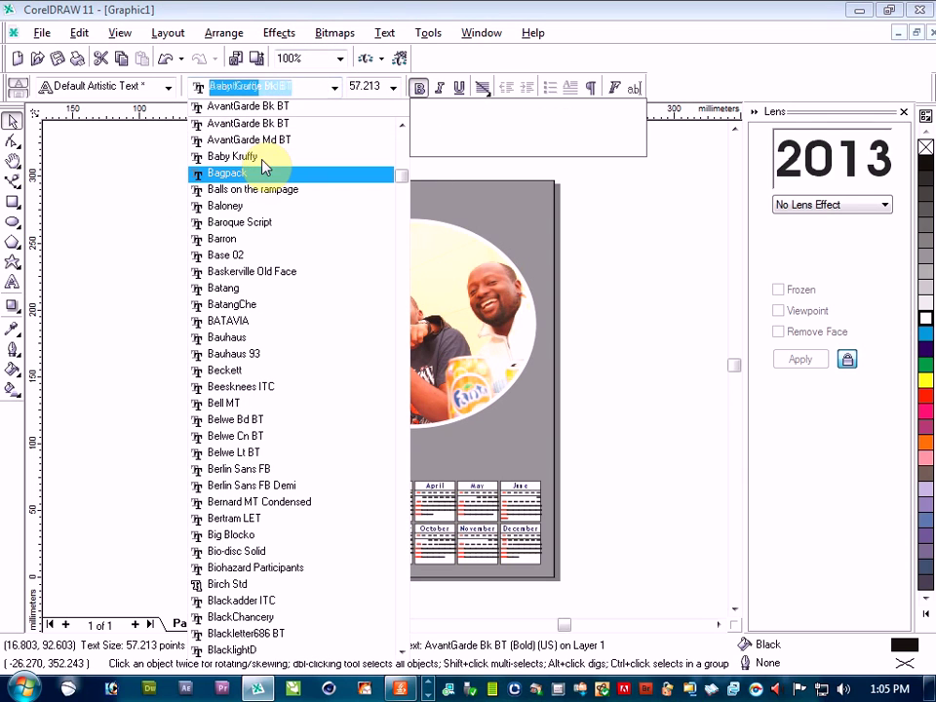
{"action": "left_click", "coordinate": [235, 244]}
{"action": "left_click", "coordinate": [152, 369]}
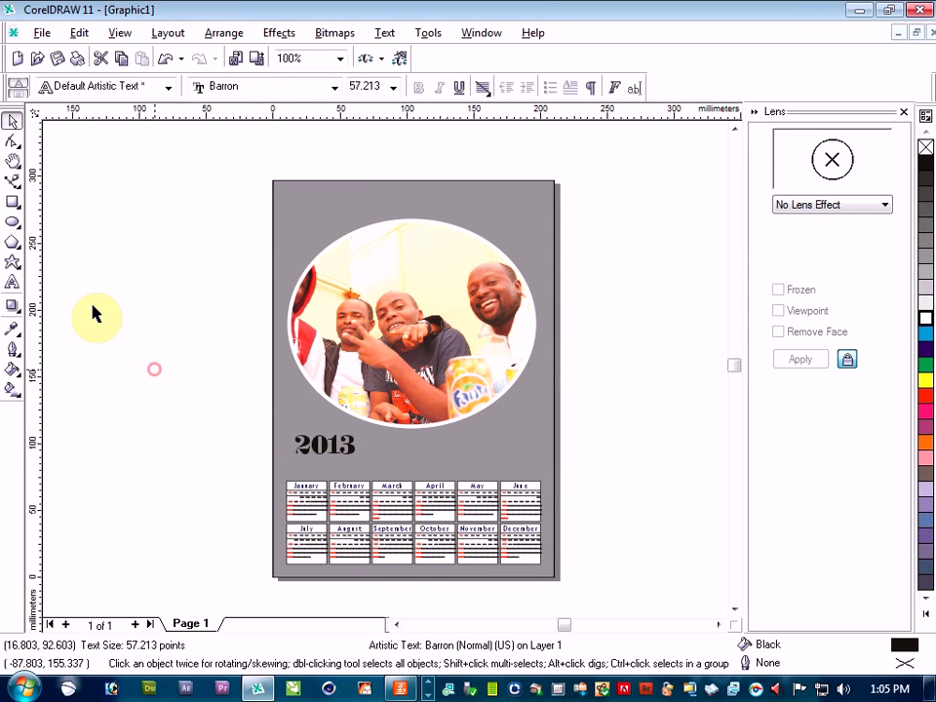
Draw a white-filled rectangle about 166 mm wide and 22 mm high and align it with the page's left edge over the 2013 text.
{"action": "left_click", "coordinate": [12, 202]}
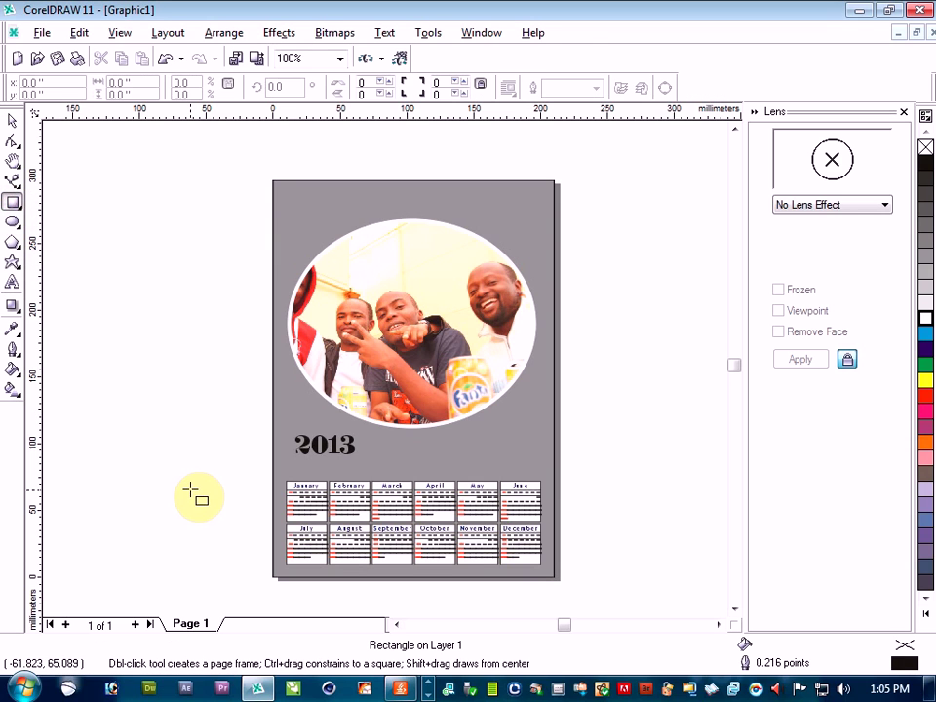
{"action": "left_click_drag", "start_coordinate": [195, 436], "coordinate": [418, 465]}
{"action": "left_click", "coordinate": [13, 121]}
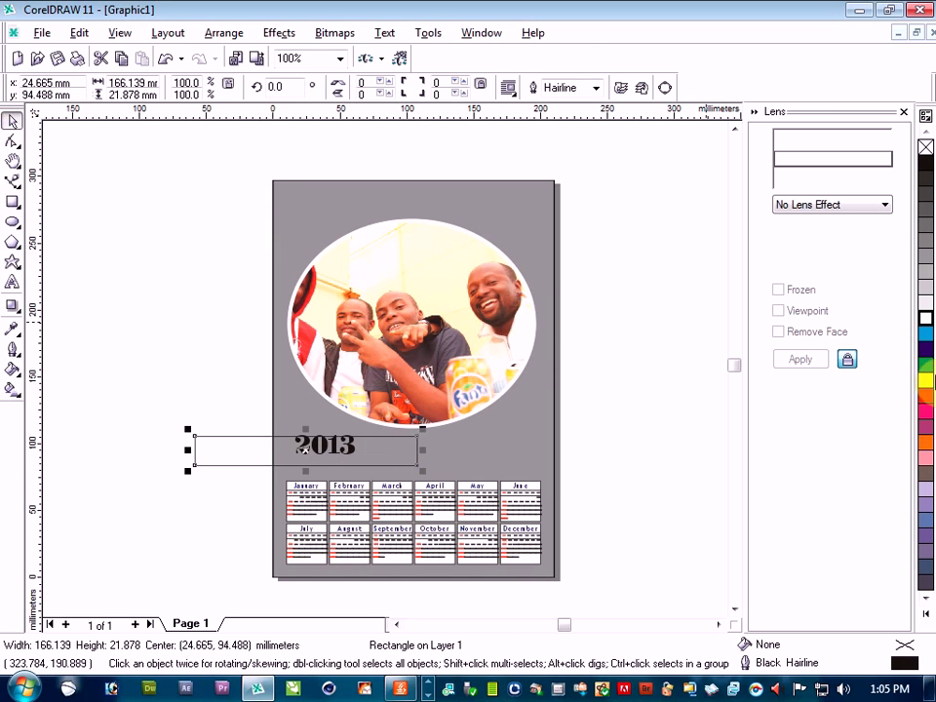
{"action": "left_click", "coordinate": [920, 316]}
{"action": "left_click_drag", "start_coordinate": [305, 454], "coordinate": [382, 444]}
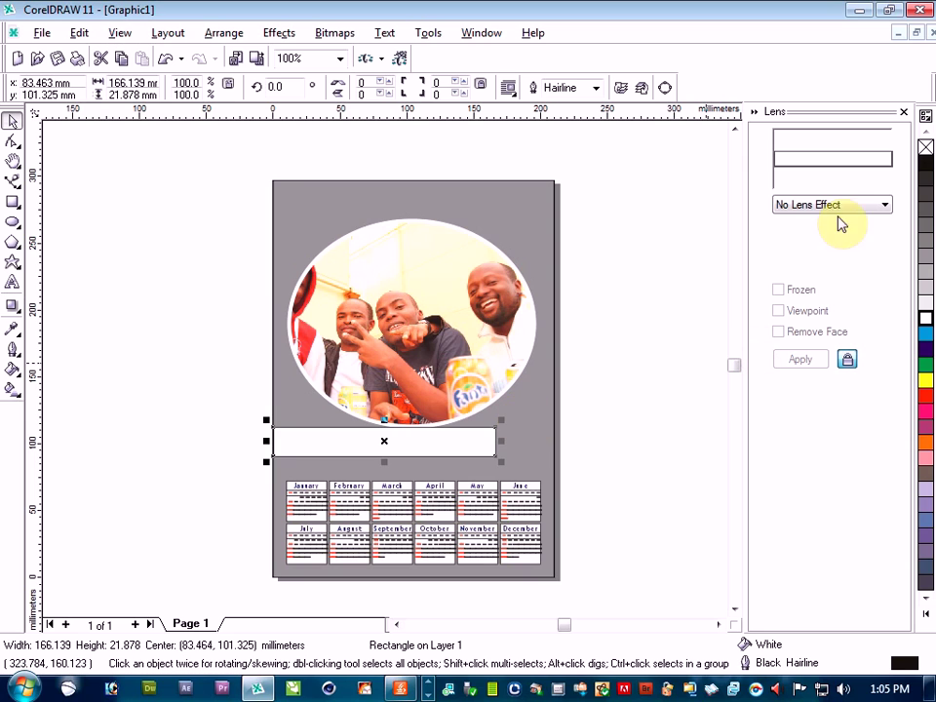
Order the white rectangle directly in front of the grey background, behind the 2013 text, and remove its outline.
{"action": "right_click", "coordinate": [410, 444]}
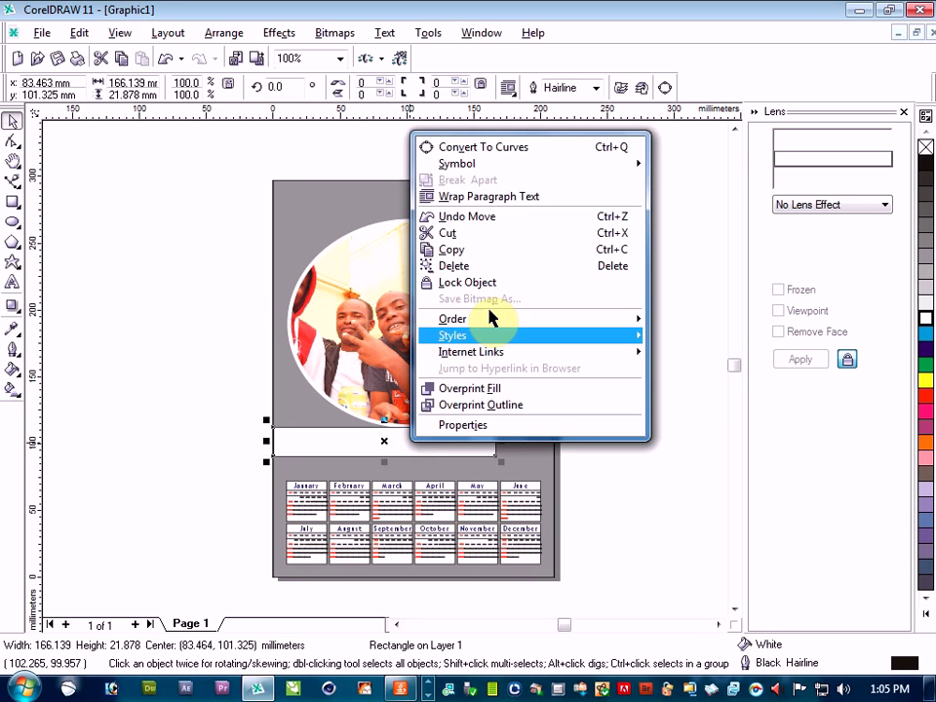
{"action": "mouse_move", "coordinate": [566, 319]}
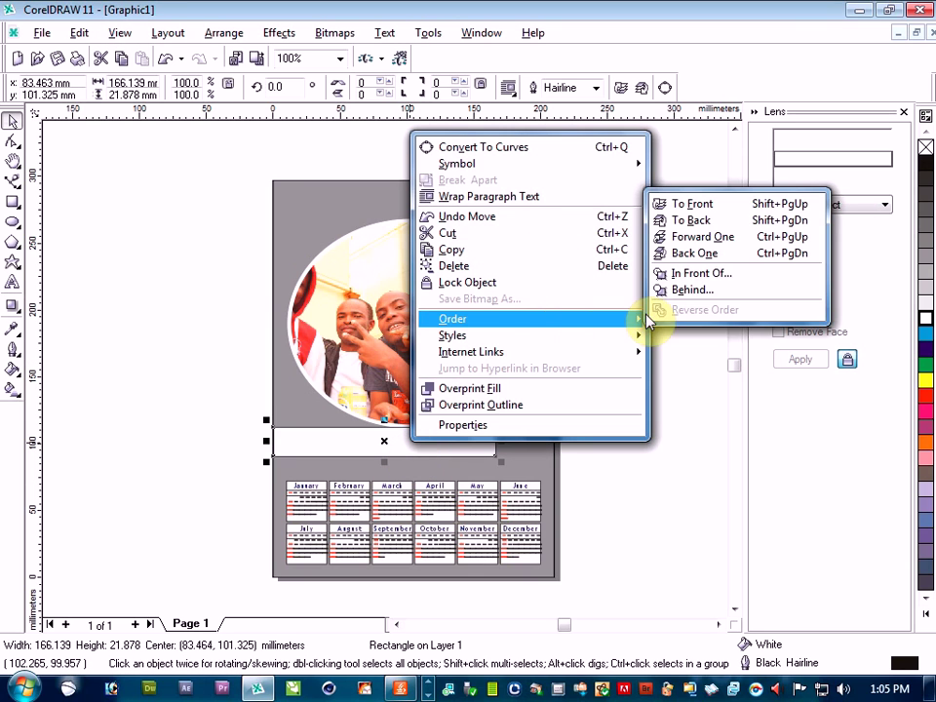
{"action": "left_click", "coordinate": [673, 274]}
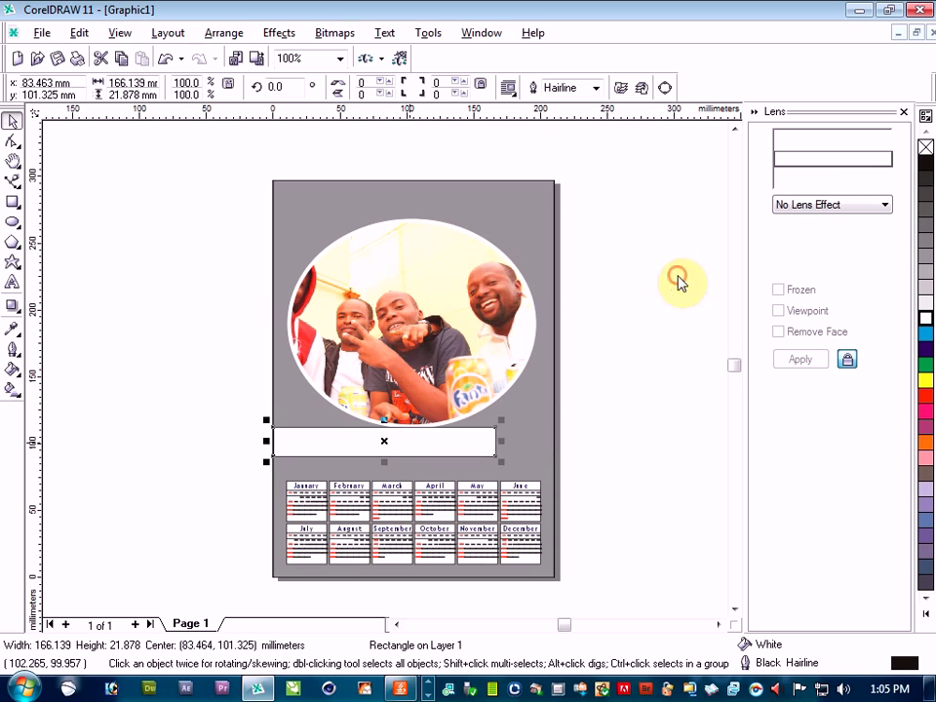
{"action": "left_click", "coordinate": [539, 451]}
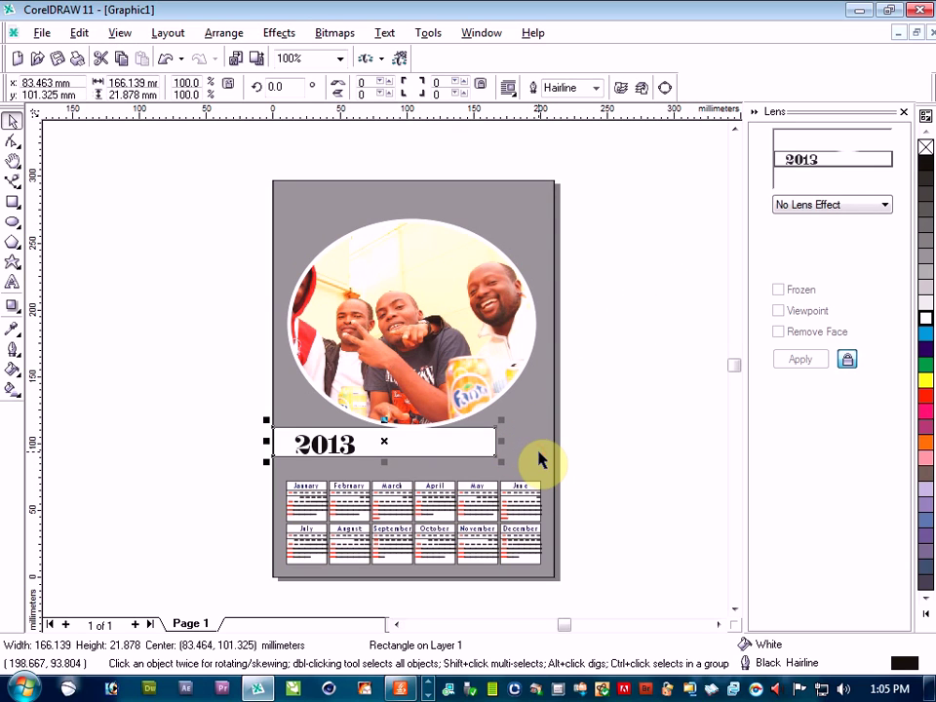
{"action": "right_click", "coordinate": [925, 147]}
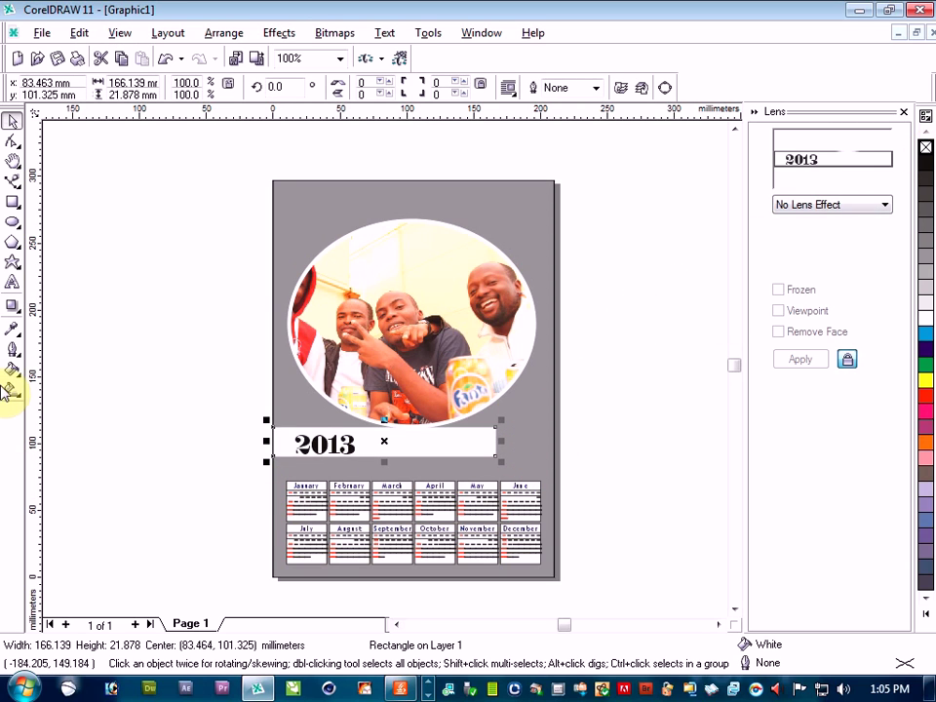
Apply a linear fountain transparency to the white rectangle, fading it out from just after the 2013 text towards its right end.
{"action": "left_click", "coordinate": [12, 308]}
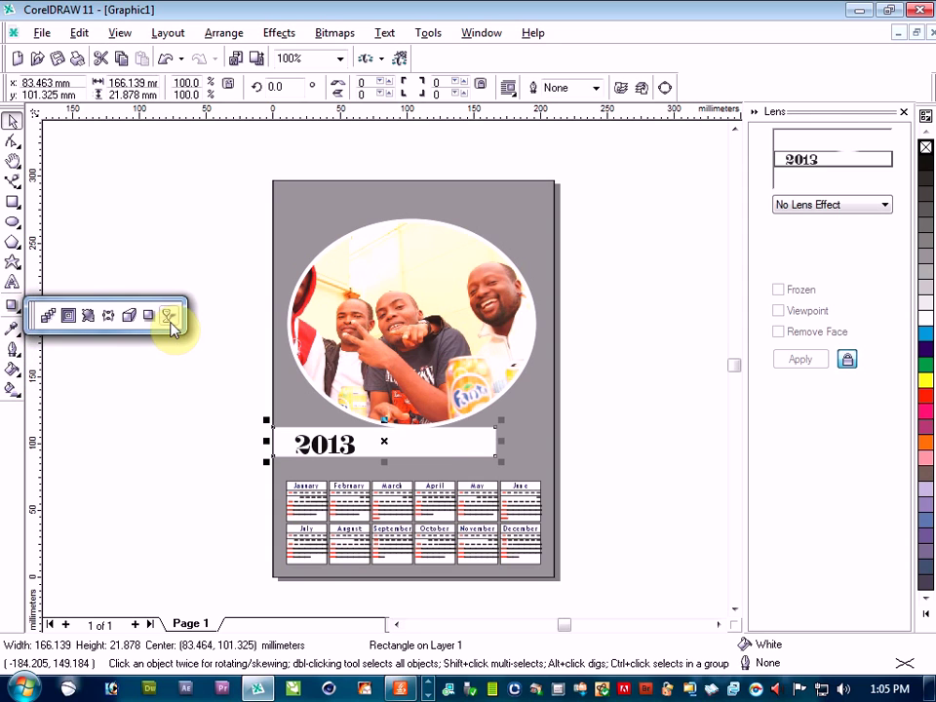
{"action": "left_click", "coordinate": [170, 315]}
{"action": "left_click_drag", "start_coordinate": [362, 447], "coordinate": [464, 444]}
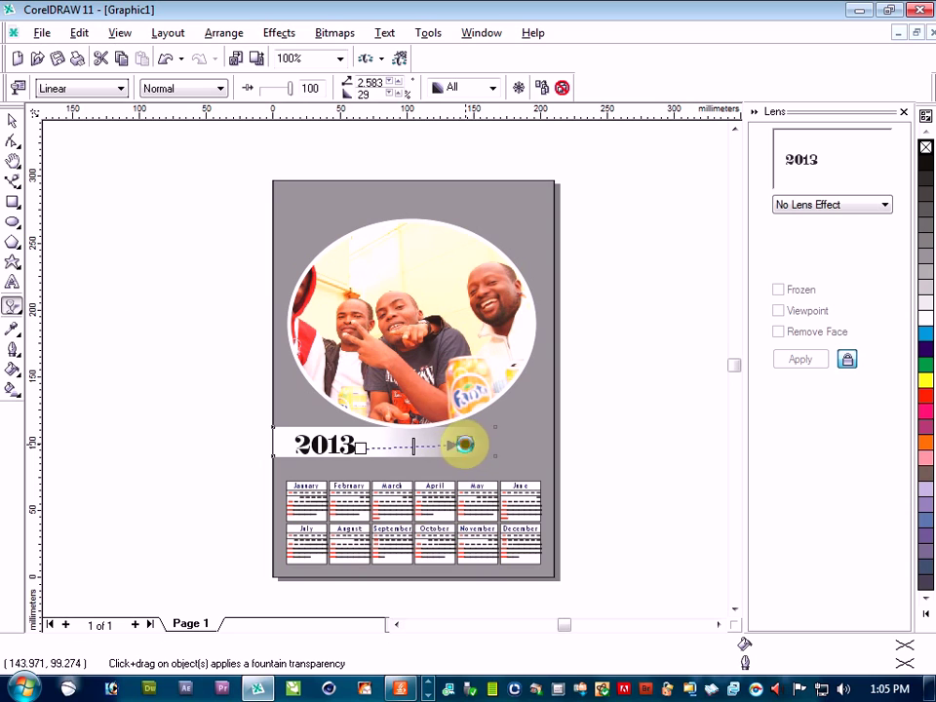
{"action": "left_click", "coordinate": [361, 447]}
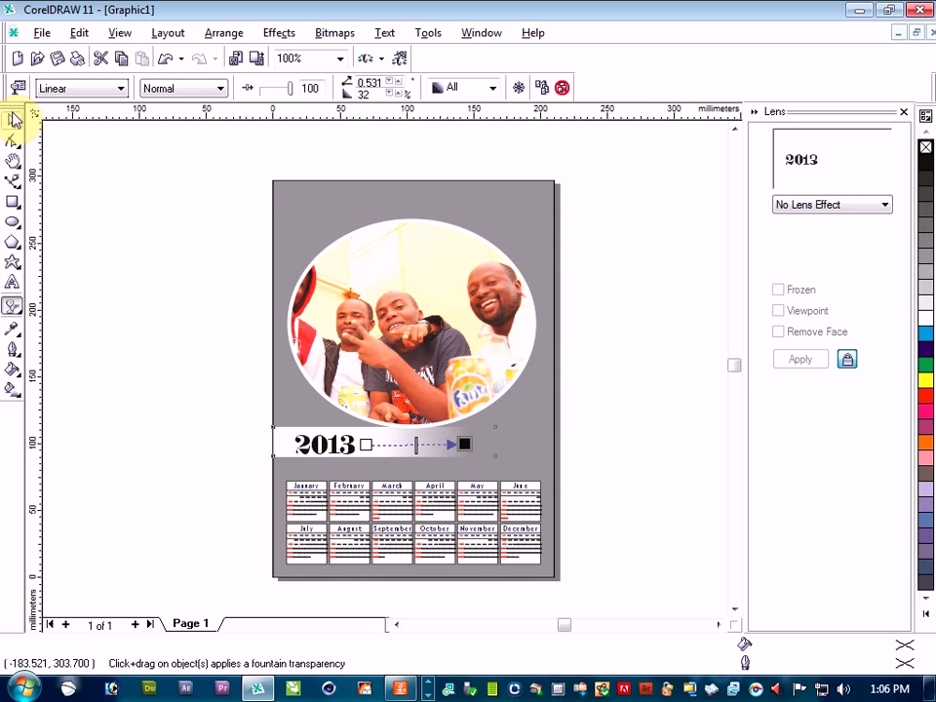
Nudge the elliptical photo upward so its centre sits at about X 104 mm, Y 195 mm, above the 2013 banner.
{"action": "left_click", "coordinate": [13, 127]}
{"action": "left_click", "coordinate": [163, 253]}
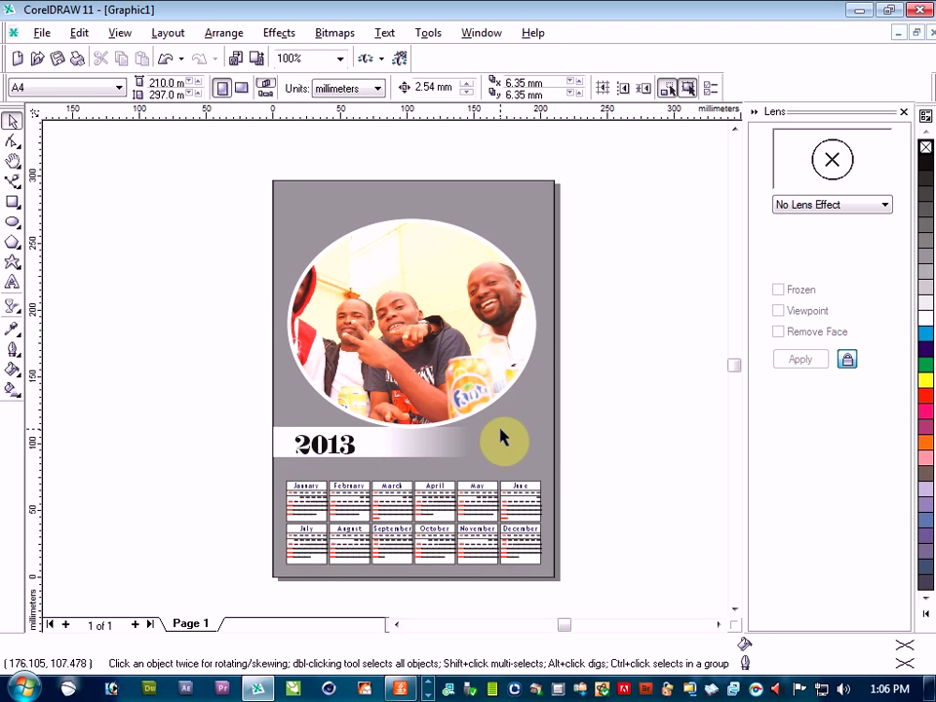
{"action": "left_click", "coordinate": [446, 310]}
{"action": "left_click_drag", "start_coordinate": [413, 324], "coordinate": [412, 318]}
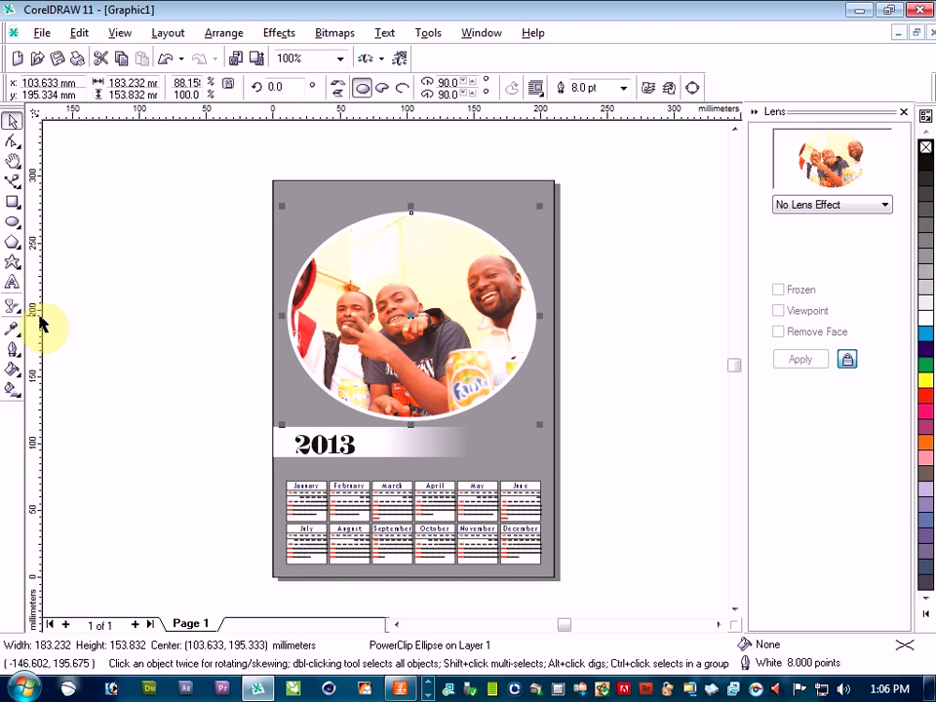
Add a black drop shadow to the elliptical photo, offset about 2.9 mm horizontally and -12.3 mm vertically from its centre.
{"action": "left_click", "coordinate": [9, 309]}
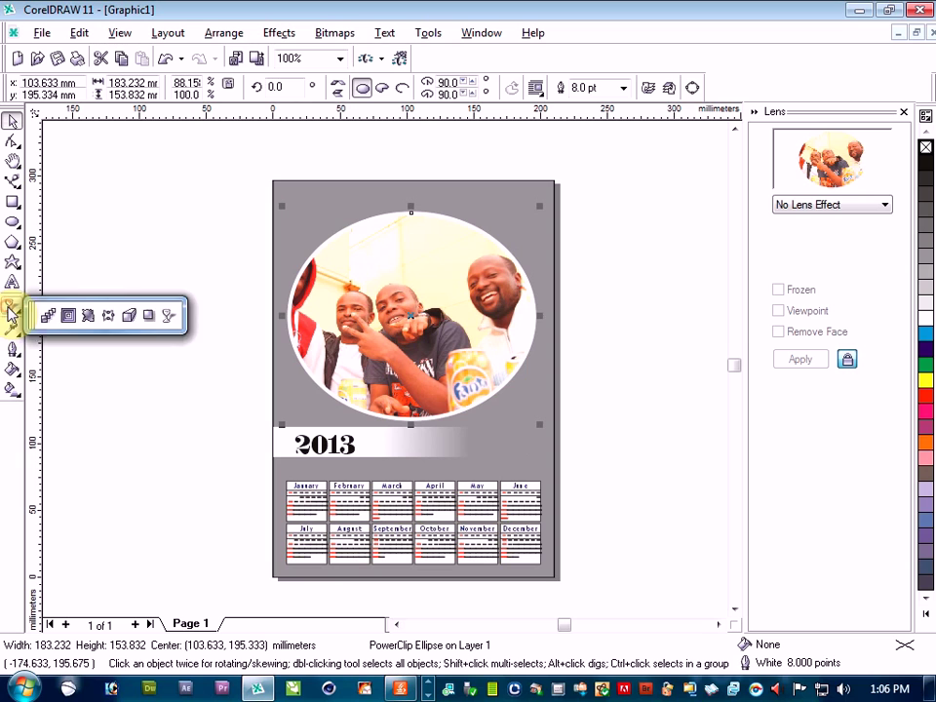
{"action": "left_click", "coordinate": [162, 314]}
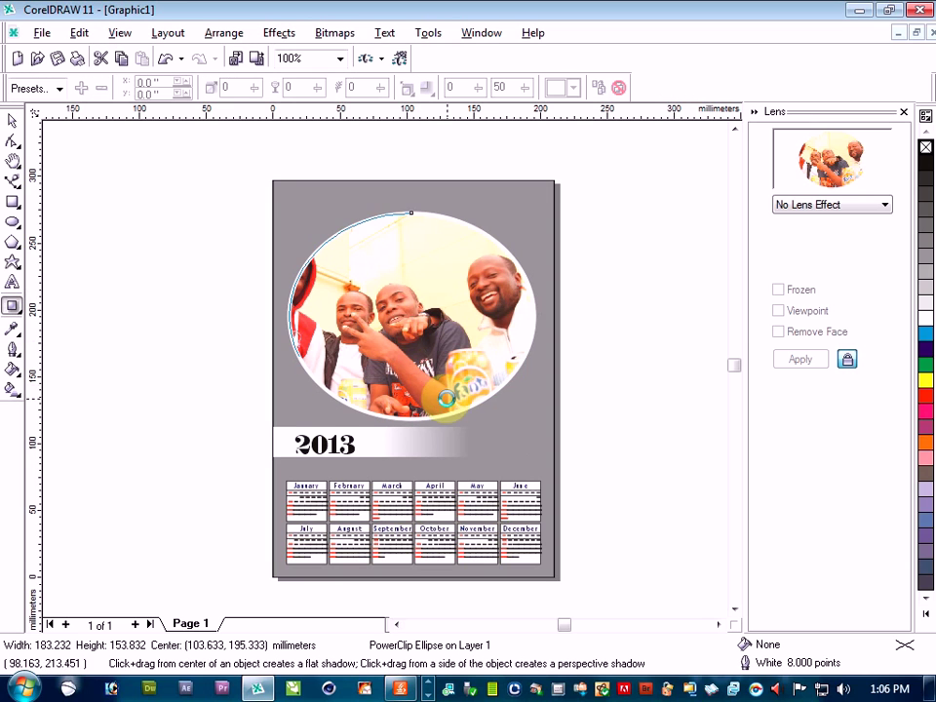
{"action": "left_click_drag", "start_coordinate": [412, 314], "coordinate": [438, 438]}
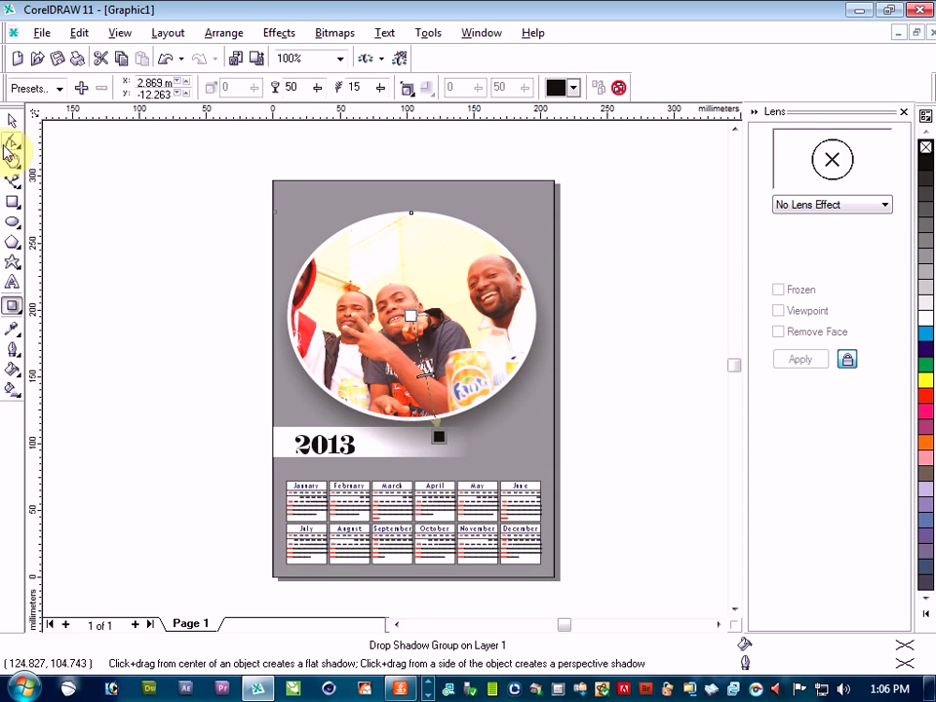
{"action": "left_click", "coordinate": [12, 124]}
{"action": "left_click", "coordinate": [74, 244]}
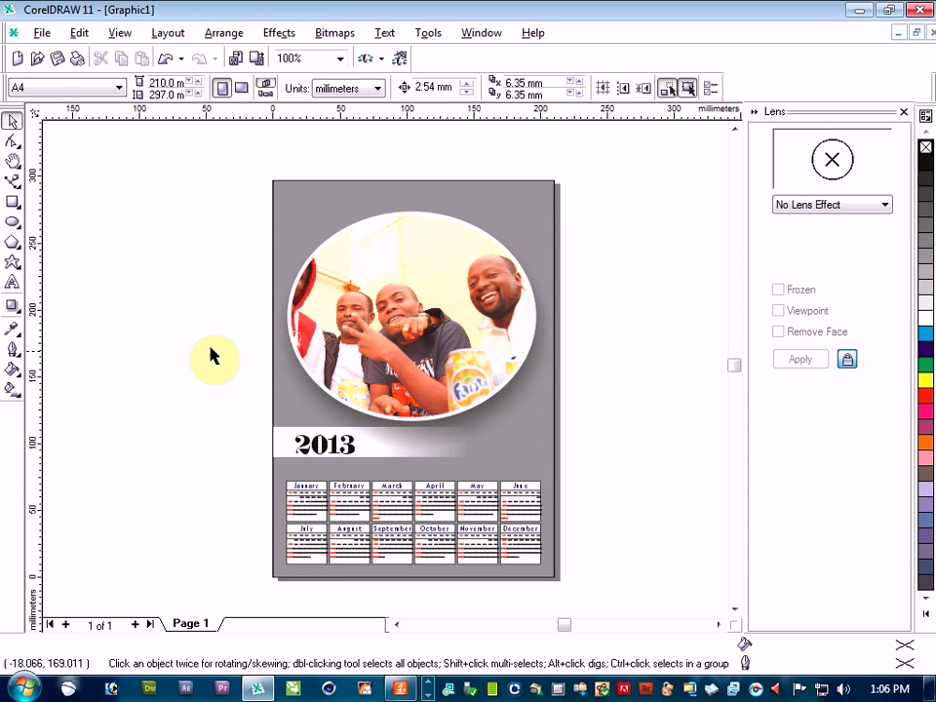
Draw a rectangle about 210 mm wide and 9.6 mm high along the page's top edge, filled white with no outline.
{"action": "left_click", "coordinate": [13, 202]}
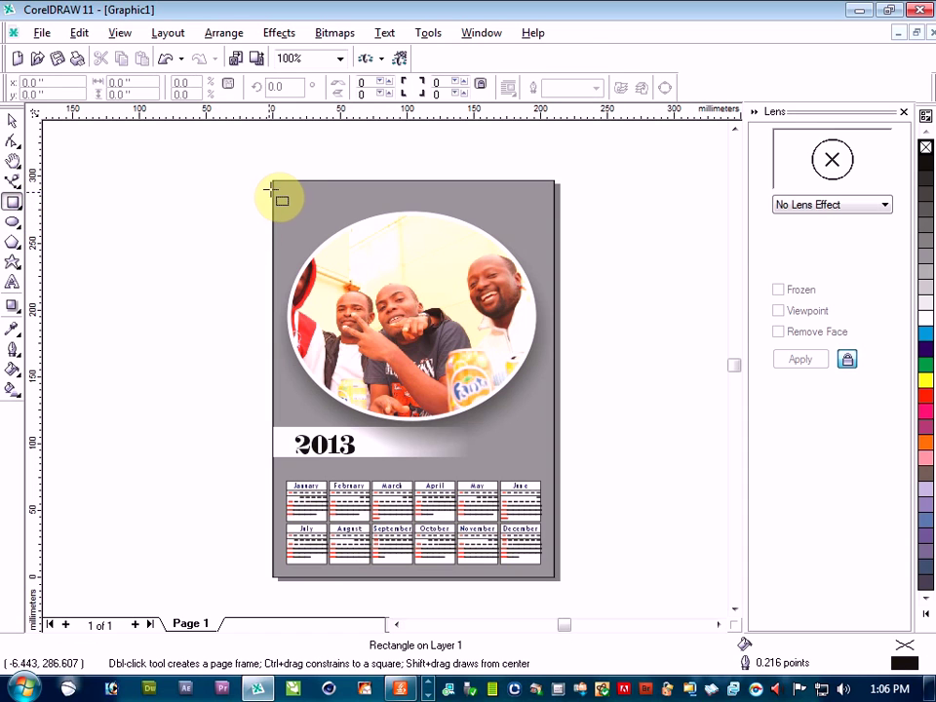
{"action": "left_click_drag", "start_coordinate": [272, 180], "coordinate": [554, 192]}
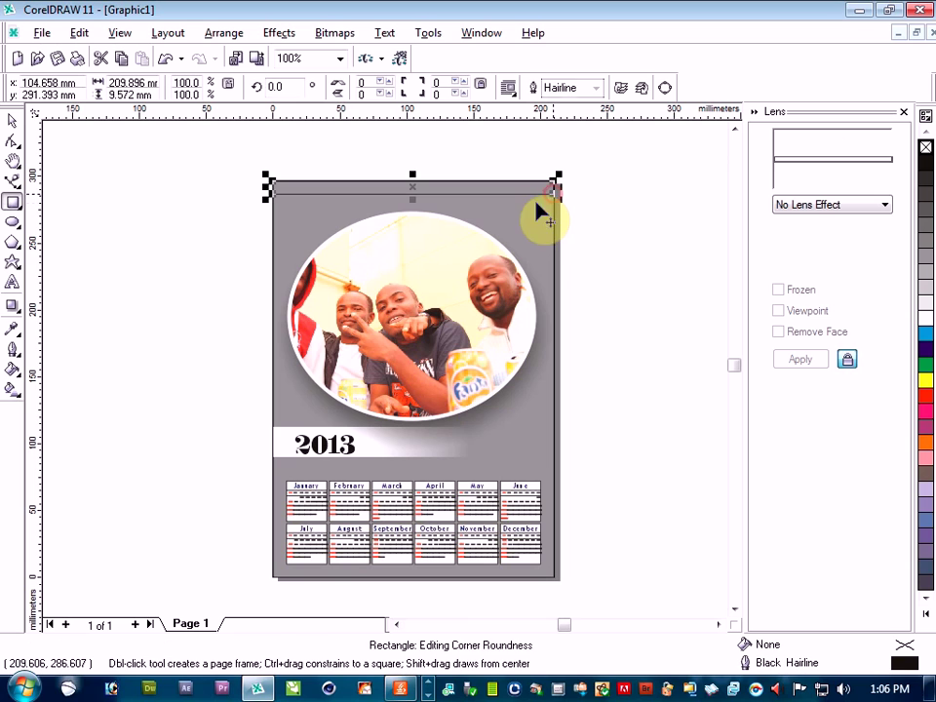
{"action": "left_click", "coordinate": [923, 319]}
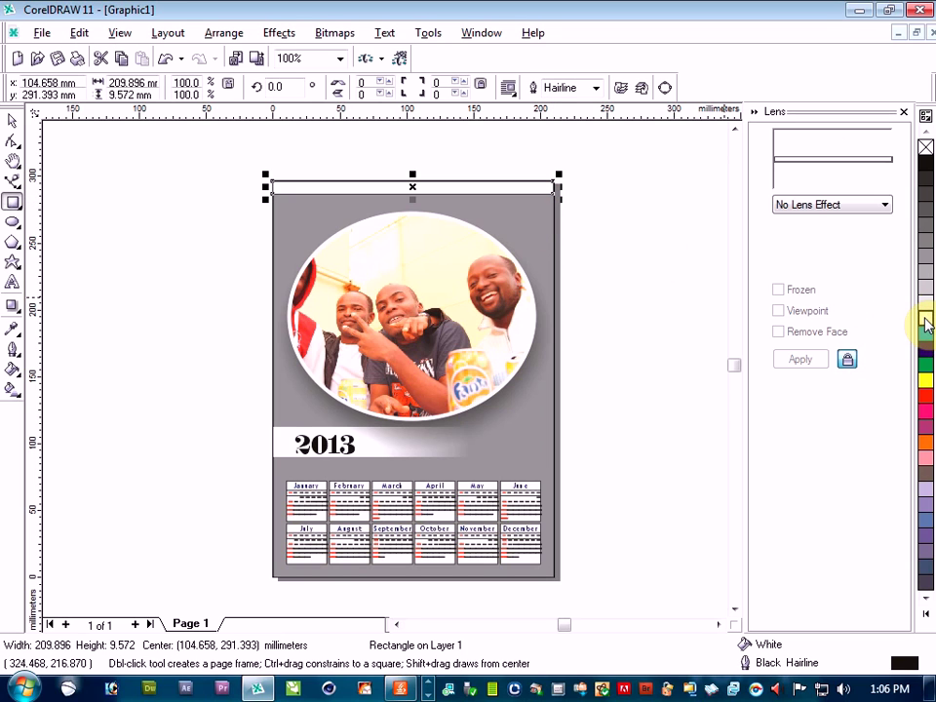
{"action": "right_click", "coordinate": [926, 146]}
{"action": "left_click", "coordinate": [612, 286]}
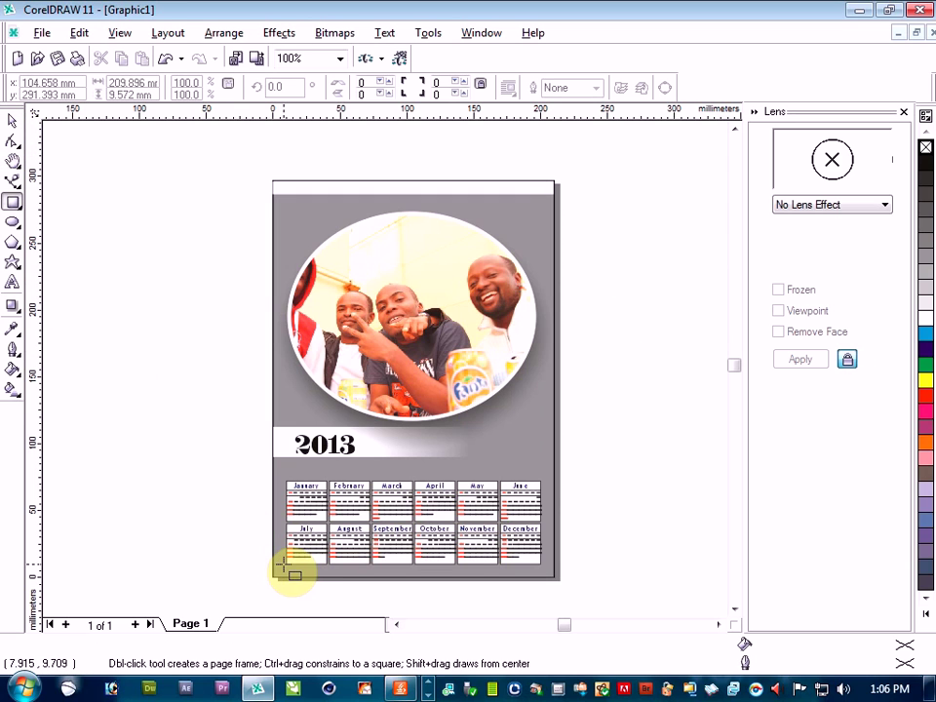
Draw a rectangle about 213 mm wide and 6.8 mm high along the page's bottom edge, filled white with no outline.
{"action": "left_click_drag", "start_coordinate": [273, 567], "coordinate": [560, 577]}
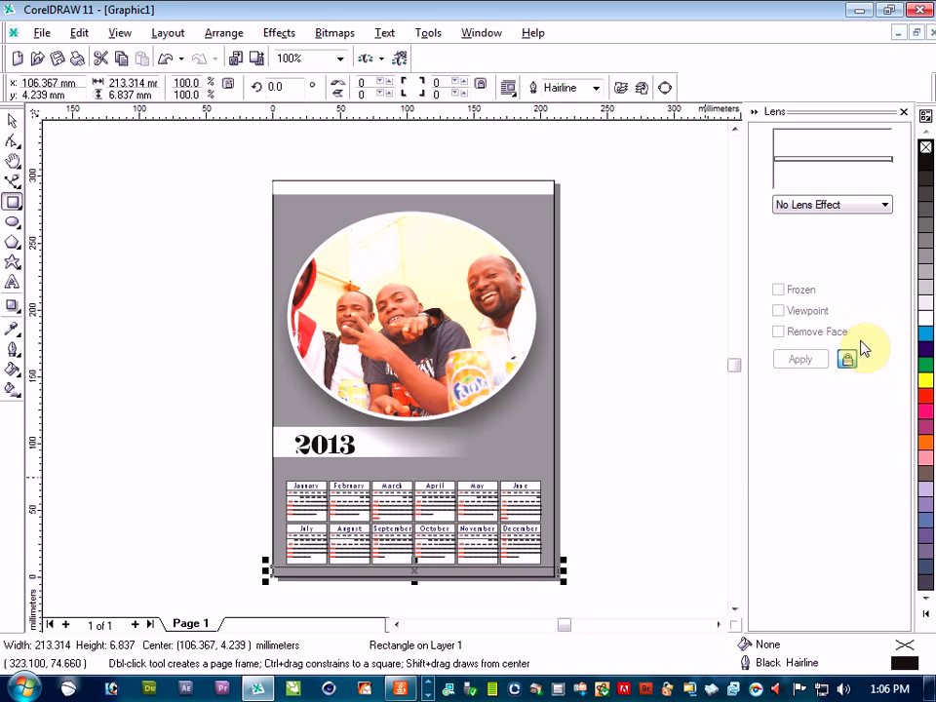
{"action": "left_click", "coordinate": [924, 317]}
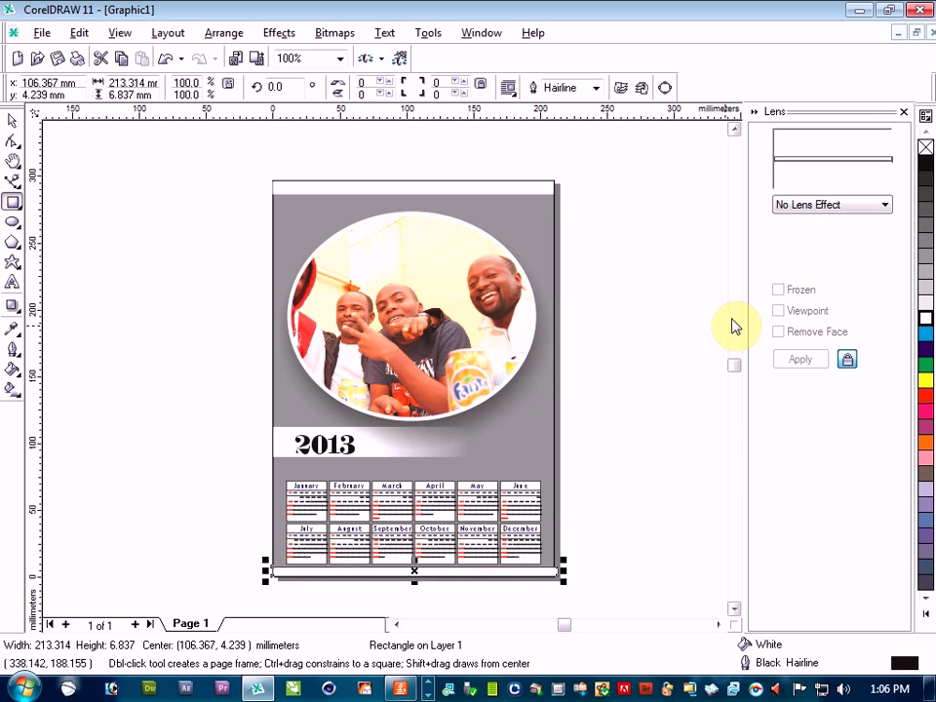
{"action": "right_click", "coordinate": [925, 148]}
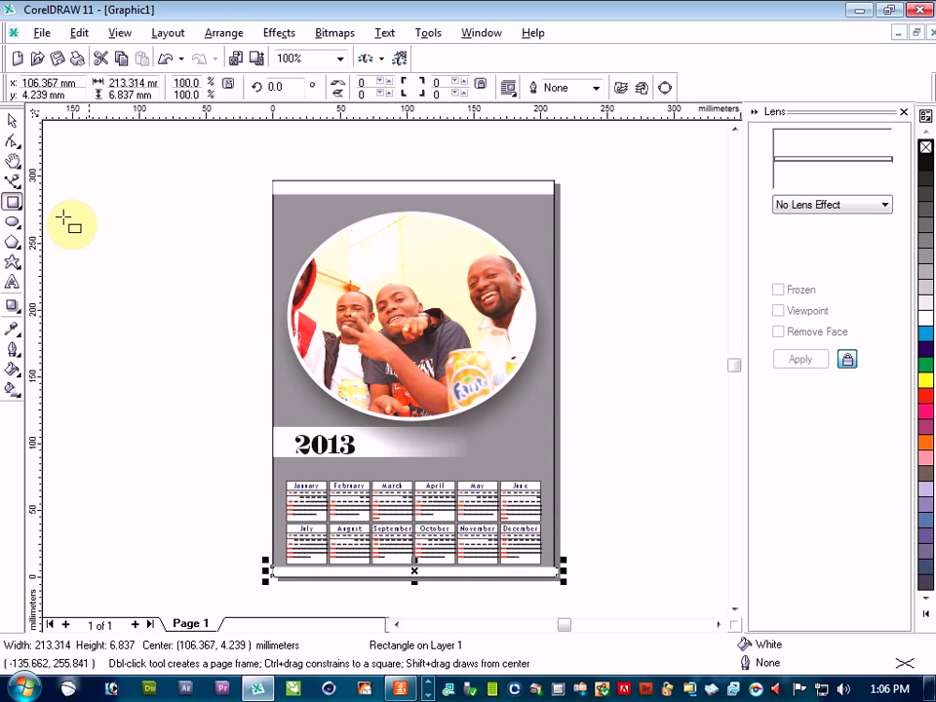
{"action": "left_click", "coordinate": [11, 118]}
{"action": "left_click", "coordinate": [109, 267]}
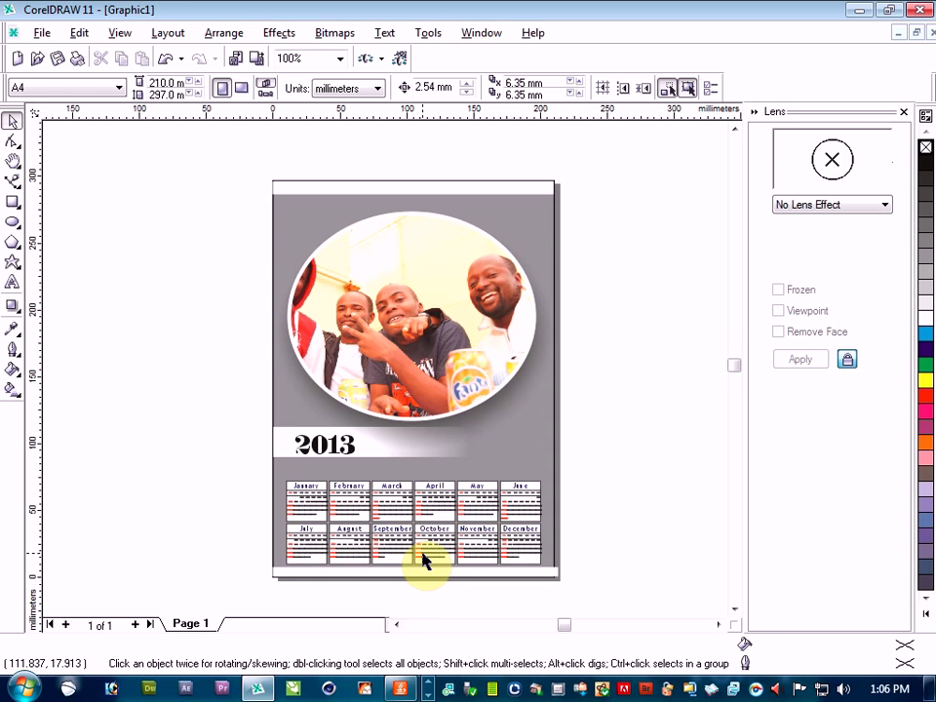
{"action": "scroll", "coordinate": [381, 582], "scroll_direction": "up", "scroll_amount": 2}
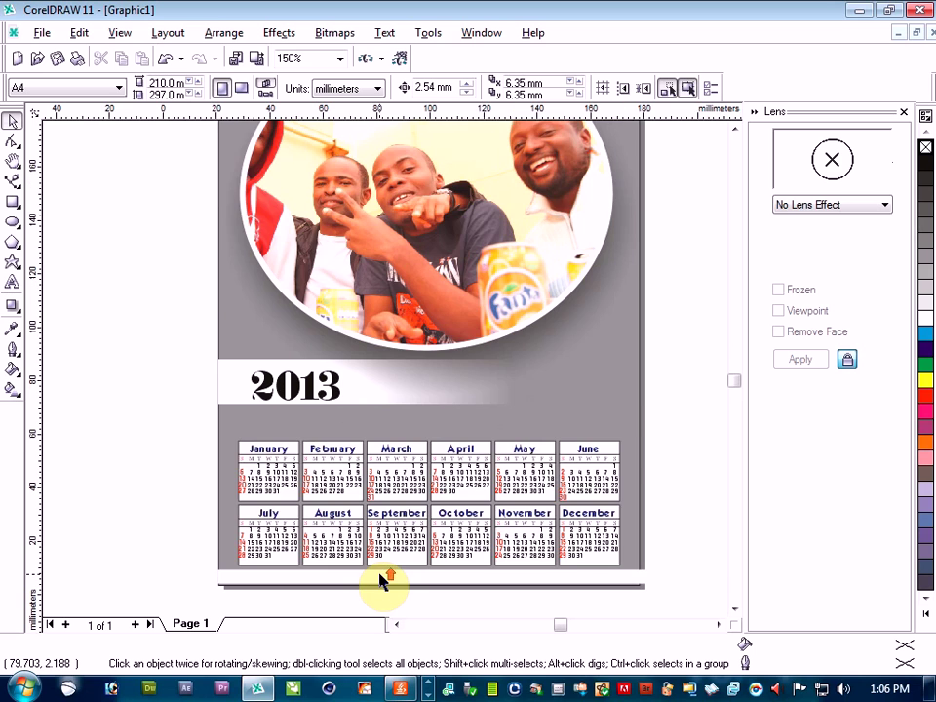
{"action": "scroll", "coordinate": [539, 547], "scroll_direction": "up", "scroll_amount": 1}
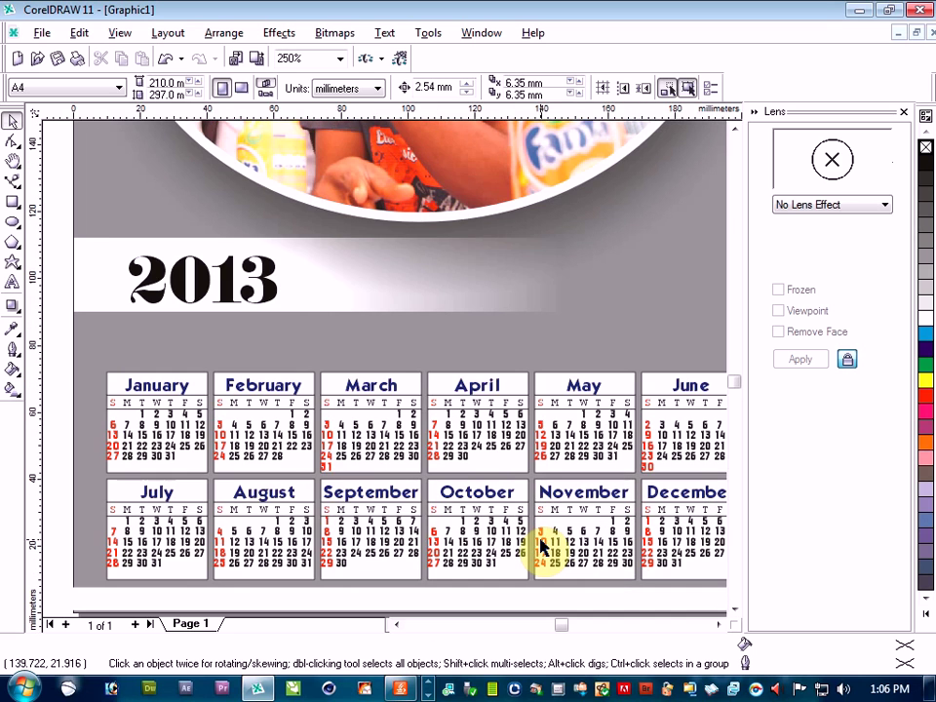
{"action": "scroll", "coordinate": [539, 547], "scroll_direction": "down", "scroll_amount": 3}
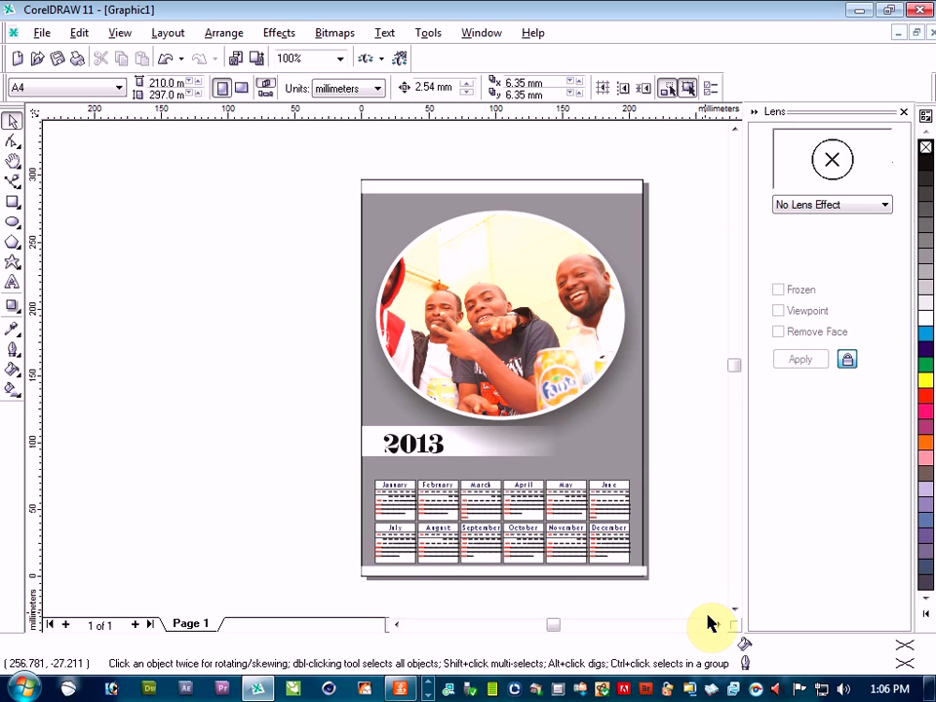
{"action": "left_click", "coordinate": [718, 625]}
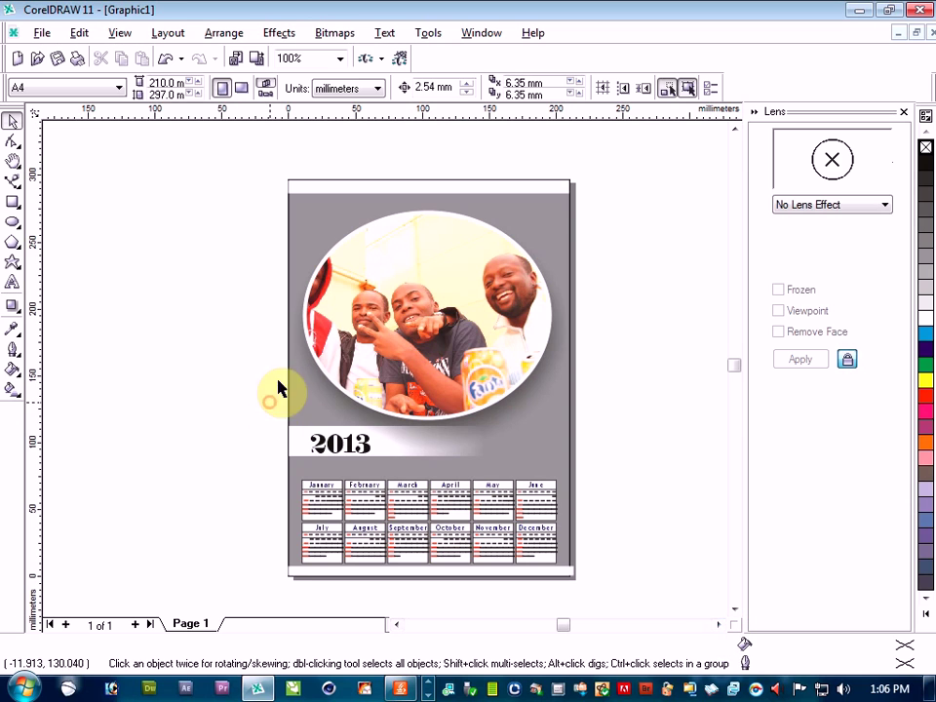
Apply a linear fountain fill to the grey page background, running downward from grey at the photo's upper part to white at the month grids.
{"action": "left_click", "coordinate": [316, 227]}
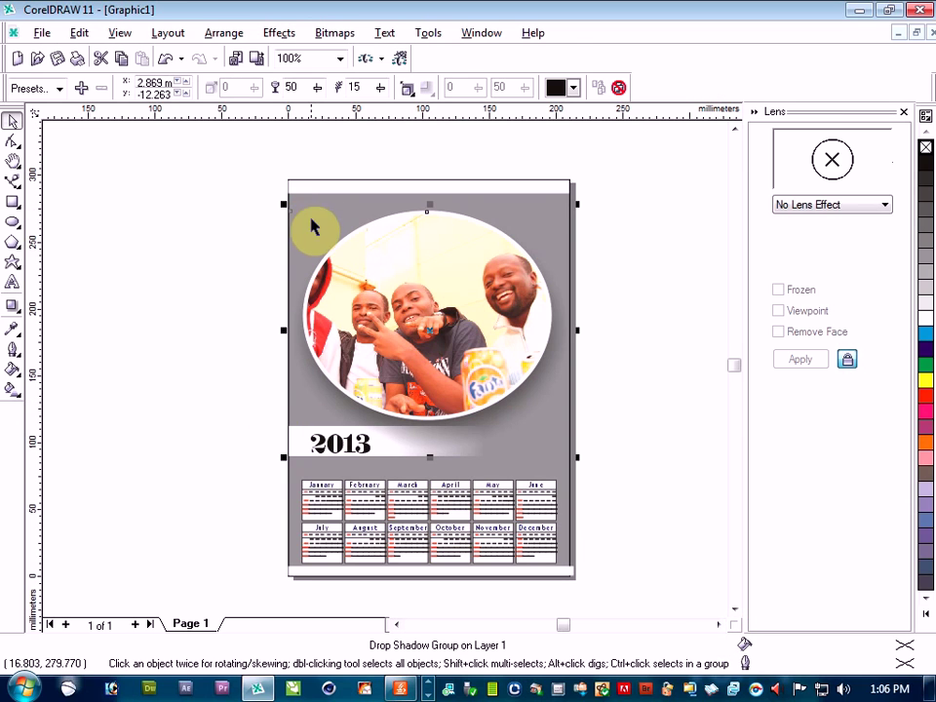
{"action": "left_click", "coordinate": [307, 480]}
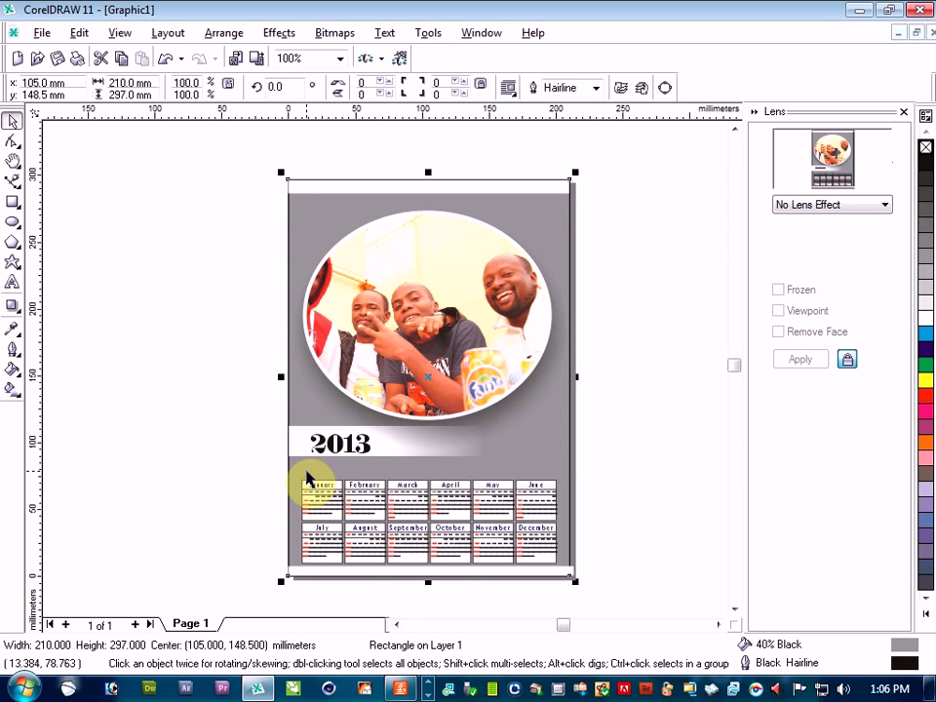
{"action": "left_click", "coordinate": [10, 390]}
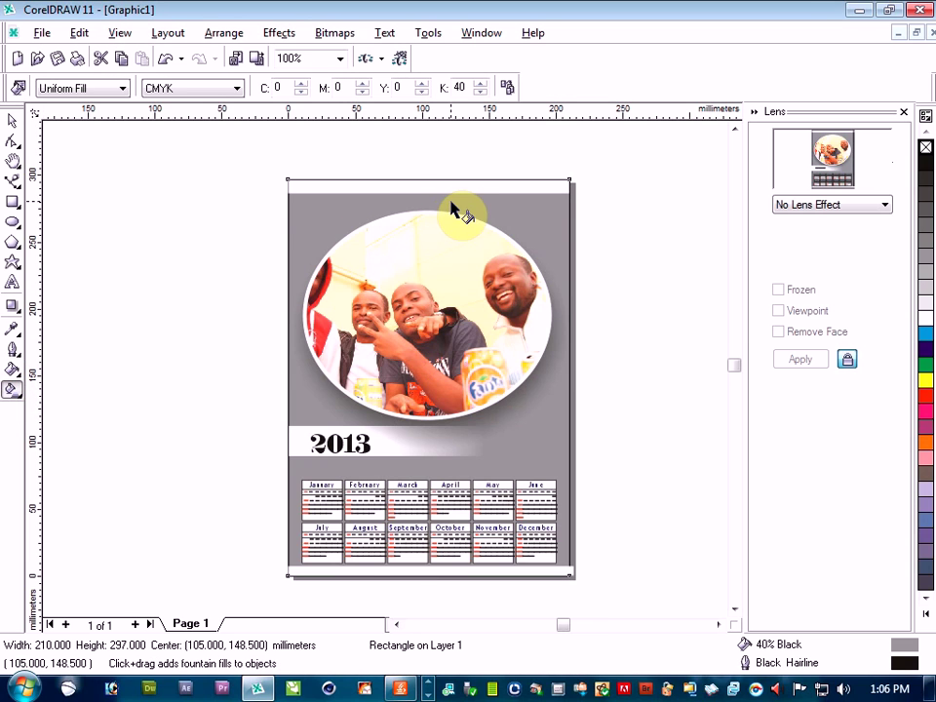
{"action": "left_click_drag", "start_coordinate": [425, 201], "coordinate": [427, 493]}
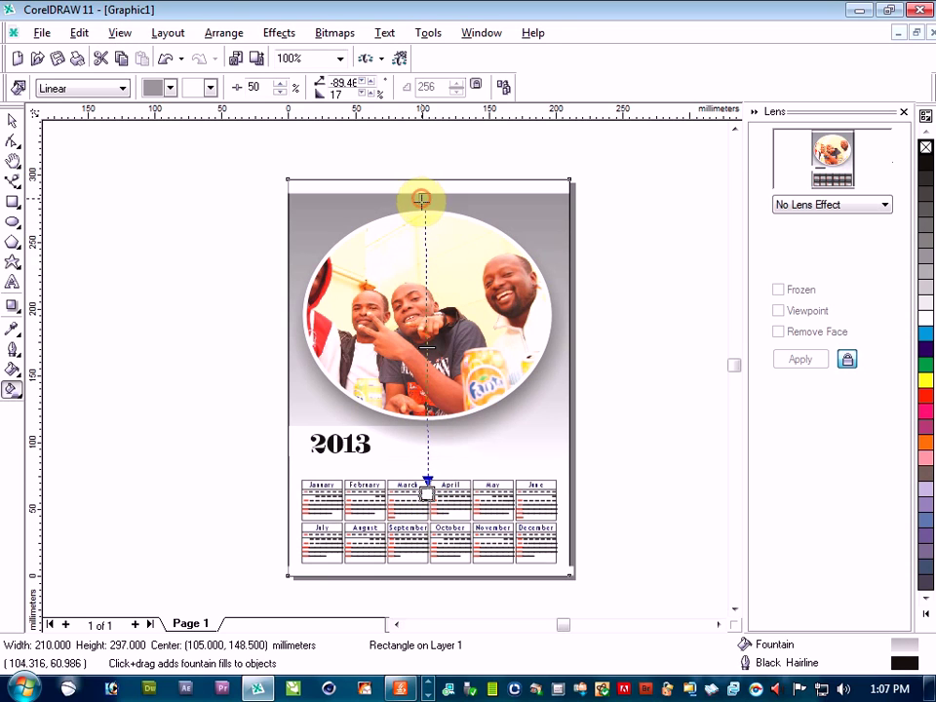
{"action": "left_click_drag", "start_coordinate": [421, 199], "coordinate": [423, 289]}
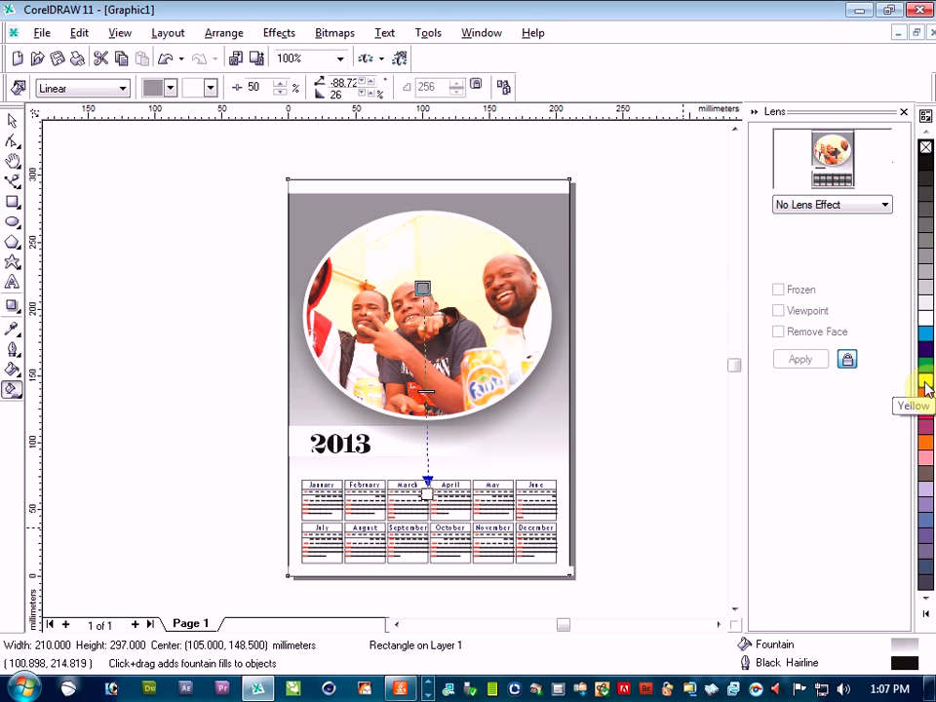
Change the lower end colour of the background's fountain fill to light green.
{"action": "left_click_drag", "start_coordinate": [924, 388], "coordinate": [427, 490]}
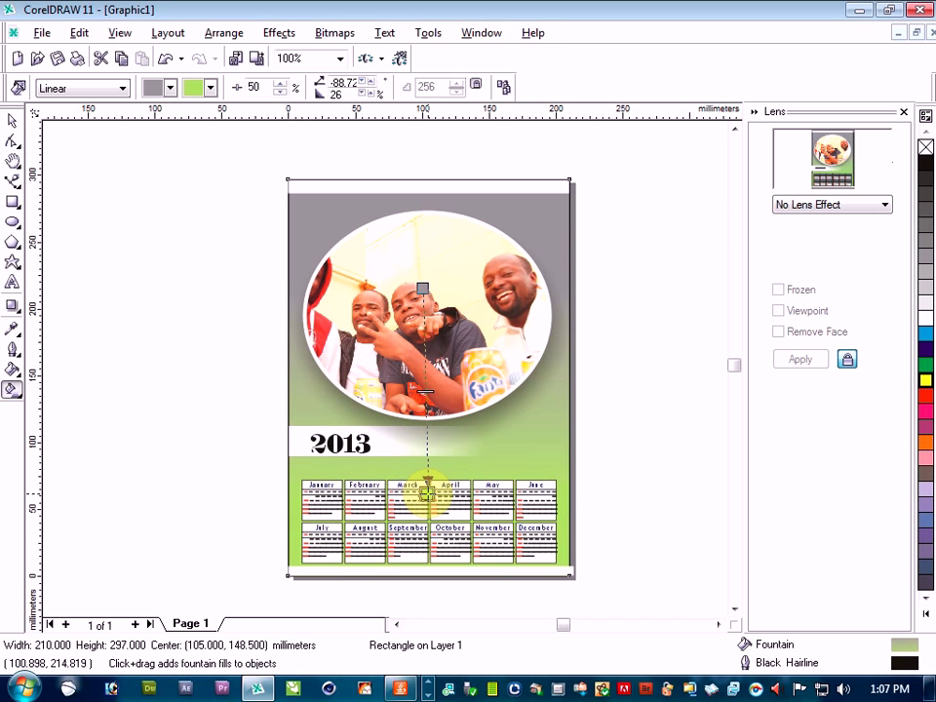
{"action": "left_click", "coordinate": [13, 127]}
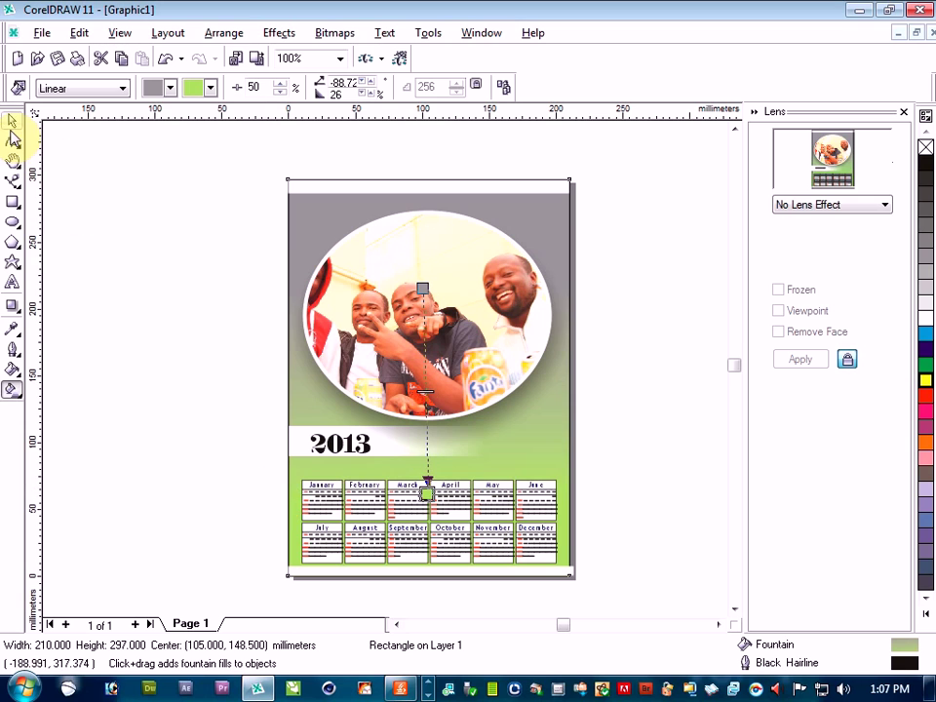
{"action": "key", "text": "Escape"}
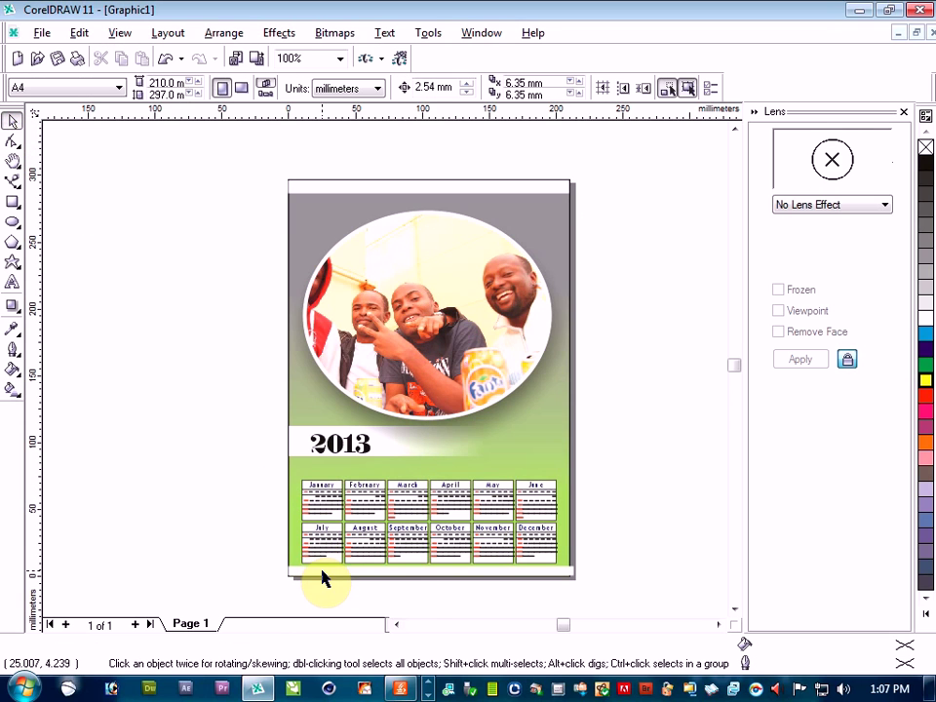
Fill the strips along the page's bottom and top edges with black, and fit the whole page in view.
{"action": "left_click", "coordinate": [323, 577]}
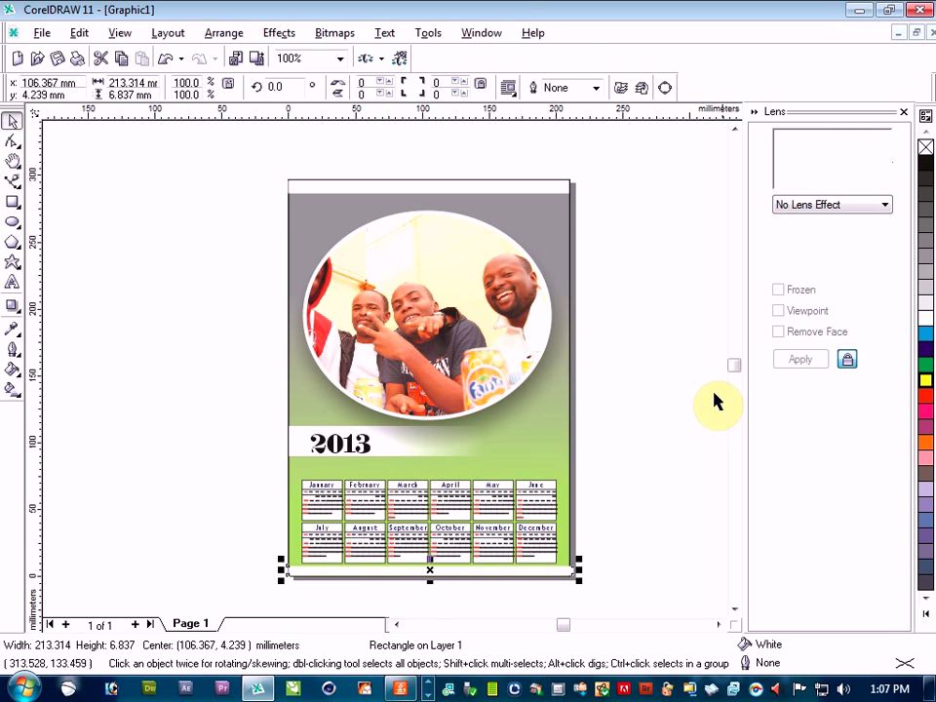
{"action": "left_click", "coordinate": [926, 163]}
{"action": "left_click", "coordinate": [654, 318]}
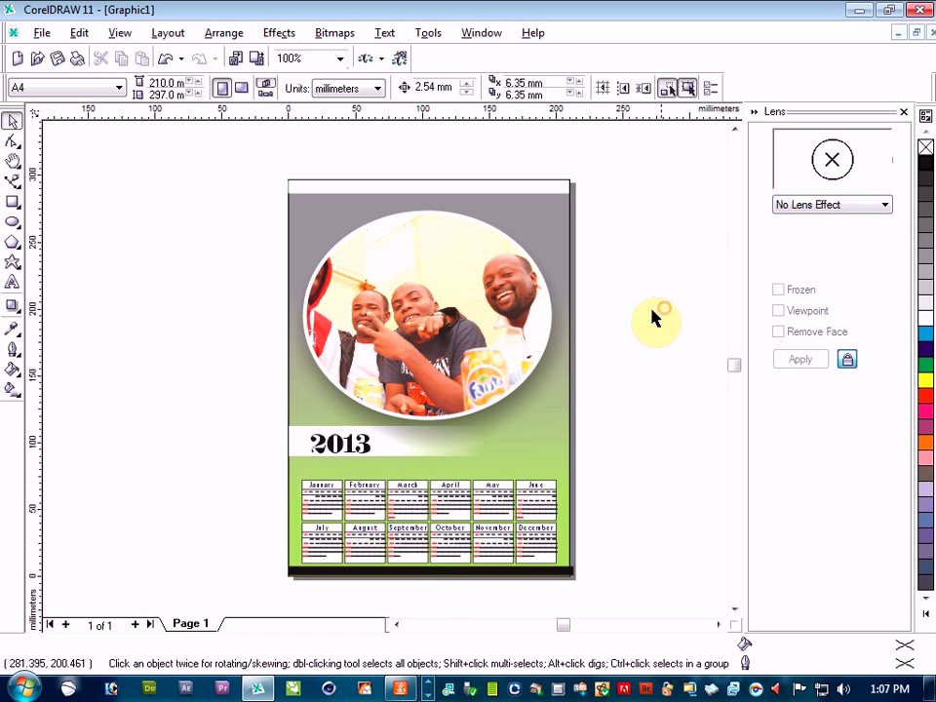
{"action": "left_click", "coordinate": [454, 198]}
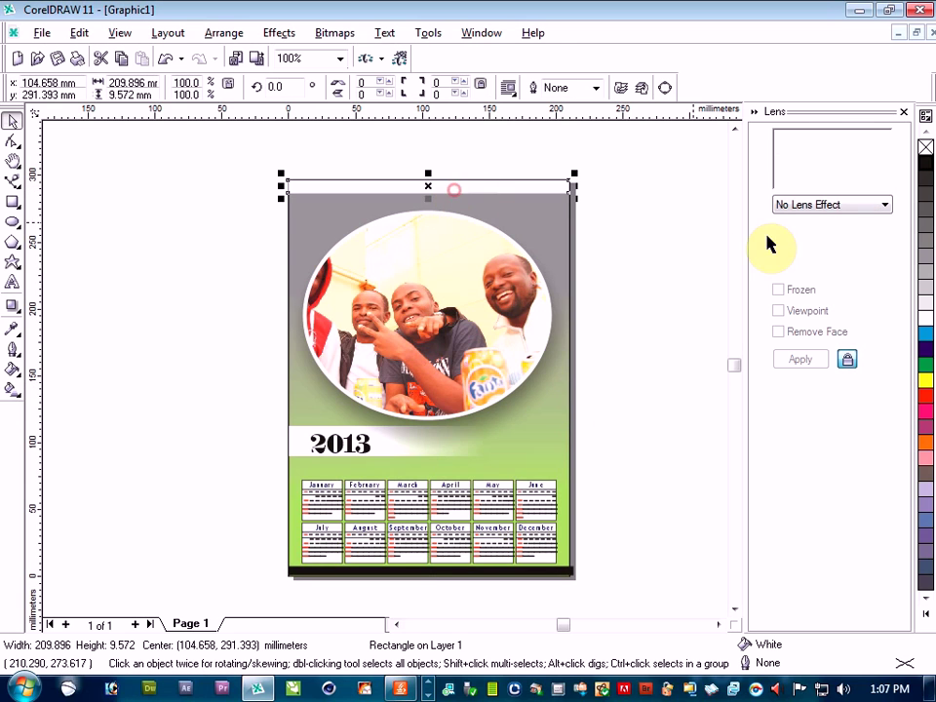
{"action": "left_click", "coordinate": [925, 163]}
{"action": "scroll", "coordinate": [682, 302], "scroll_direction": "up", "scroll_amount": 3}
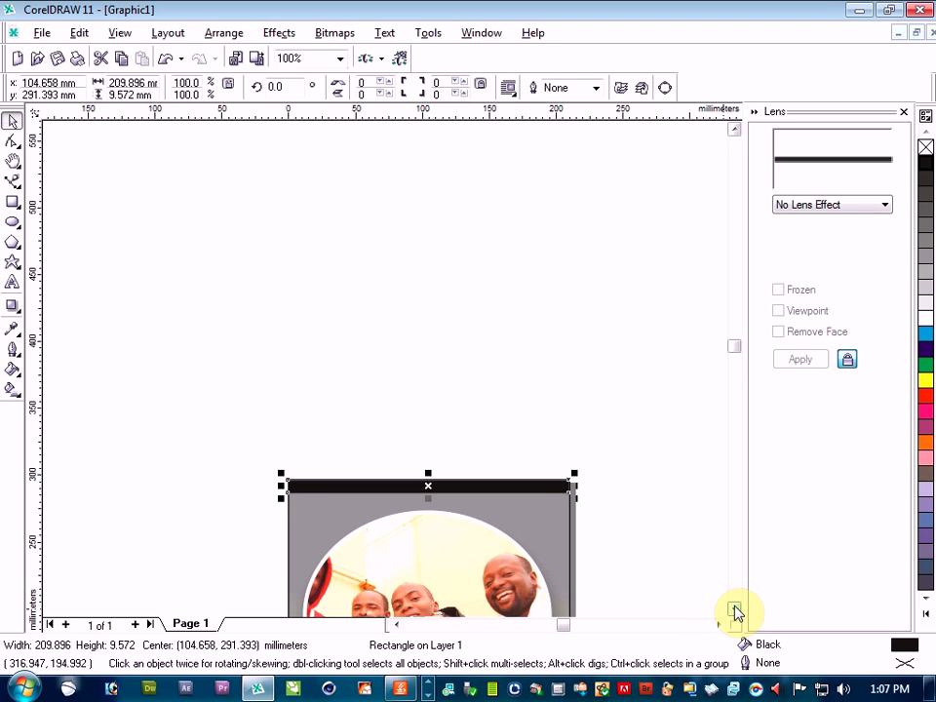
{"action": "key", "text": "shift+F4"}
{"action": "left_click", "coordinate": [664, 503]}
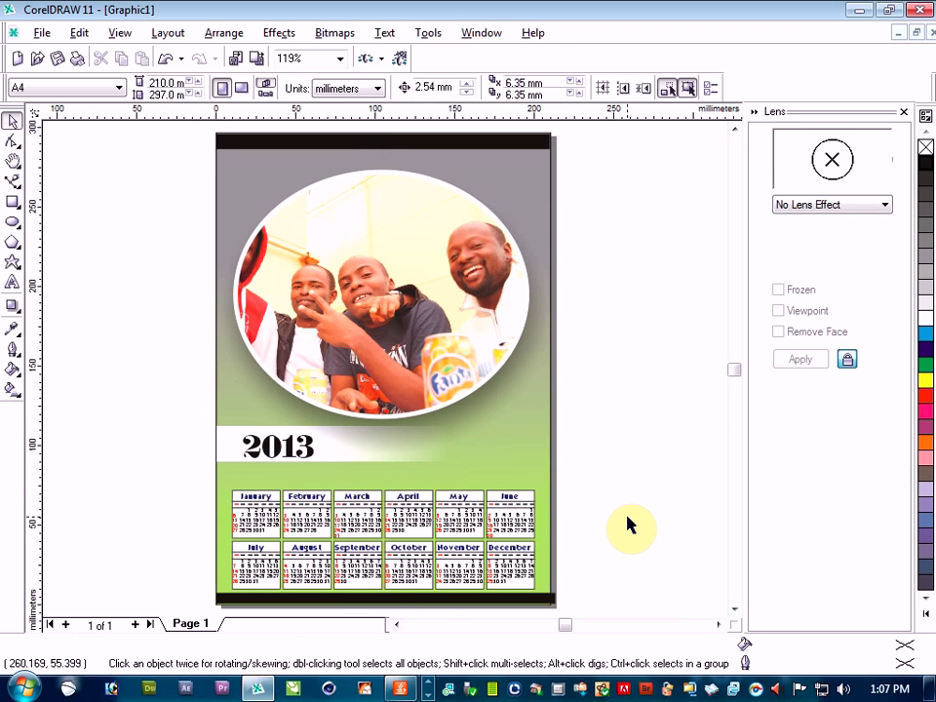
Examine the month grids below the 2013 banner up close, selecting individual month blocks up to April.
{"action": "left_click", "coordinate": [343, 576]}
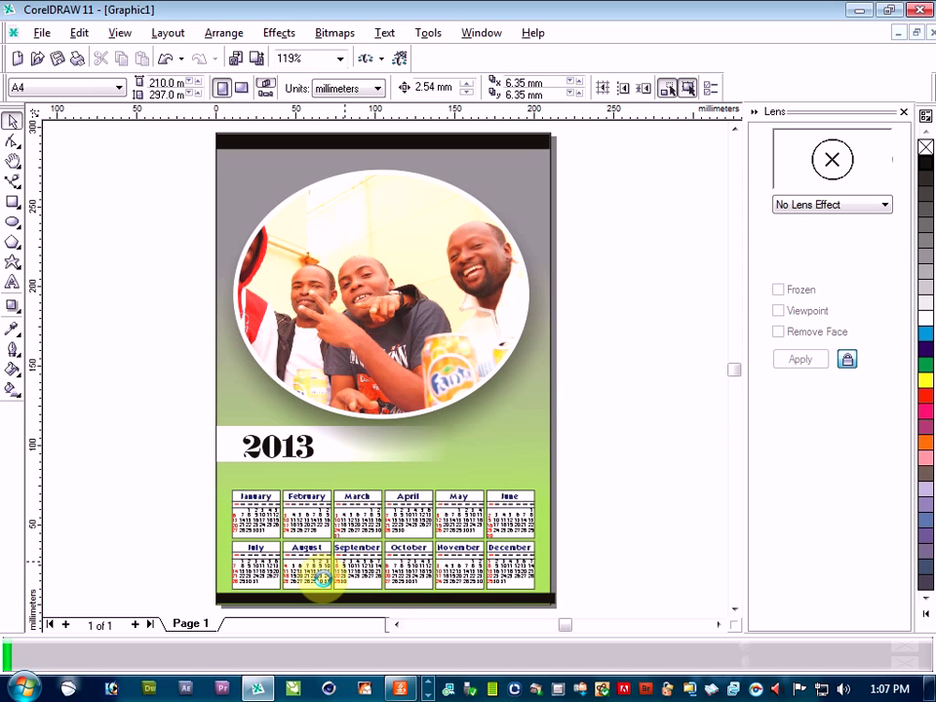
{"action": "scroll", "coordinate": [343, 581], "scroll_direction": "up", "scroll_amount": 2}
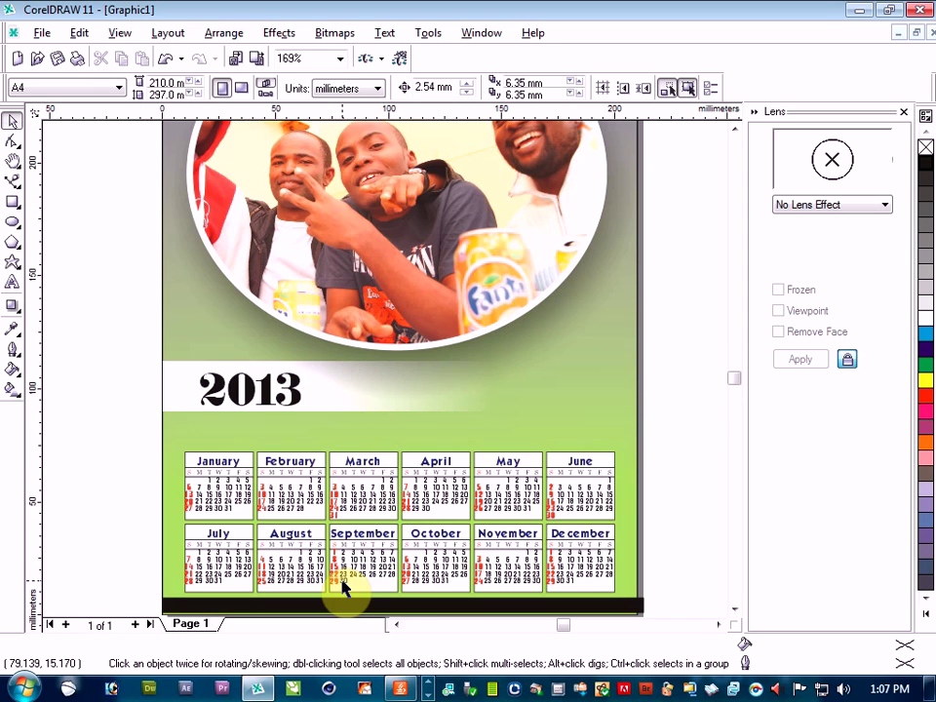
{"action": "scroll", "coordinate": [341, 583], "scroll_direction": "up", "scroll_amount": 1}
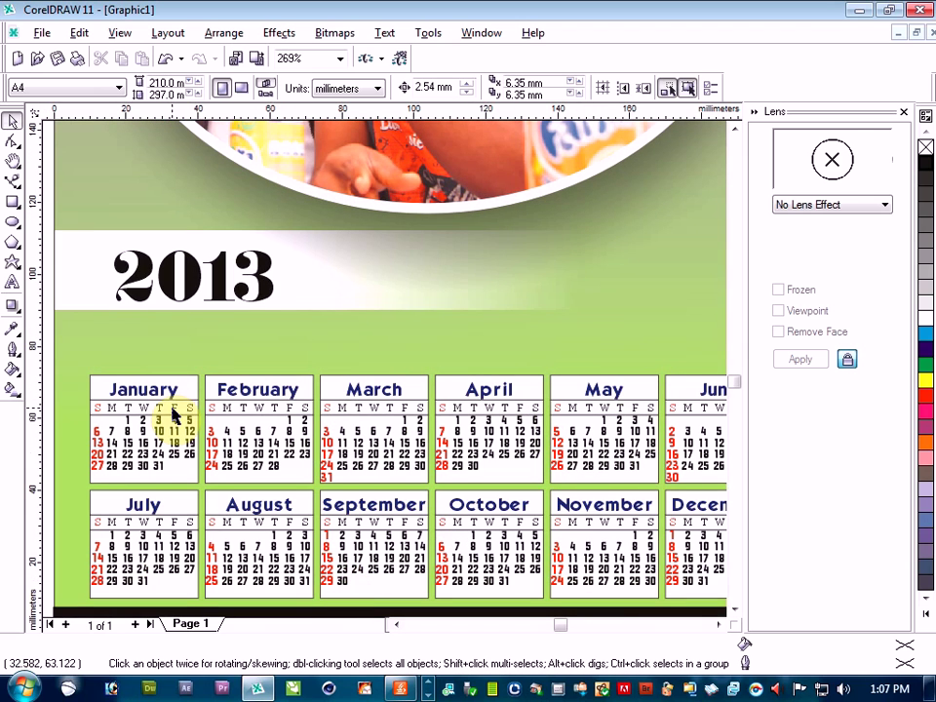
{"action": "left_click", "coordinate": [202, 425]}
{"action": "left_click", "coordinate": [273, 443]}
{"action": "left_click", "coordinate": [334, 439]}
{"action": "left_click", "coordinate": [492, 441]}
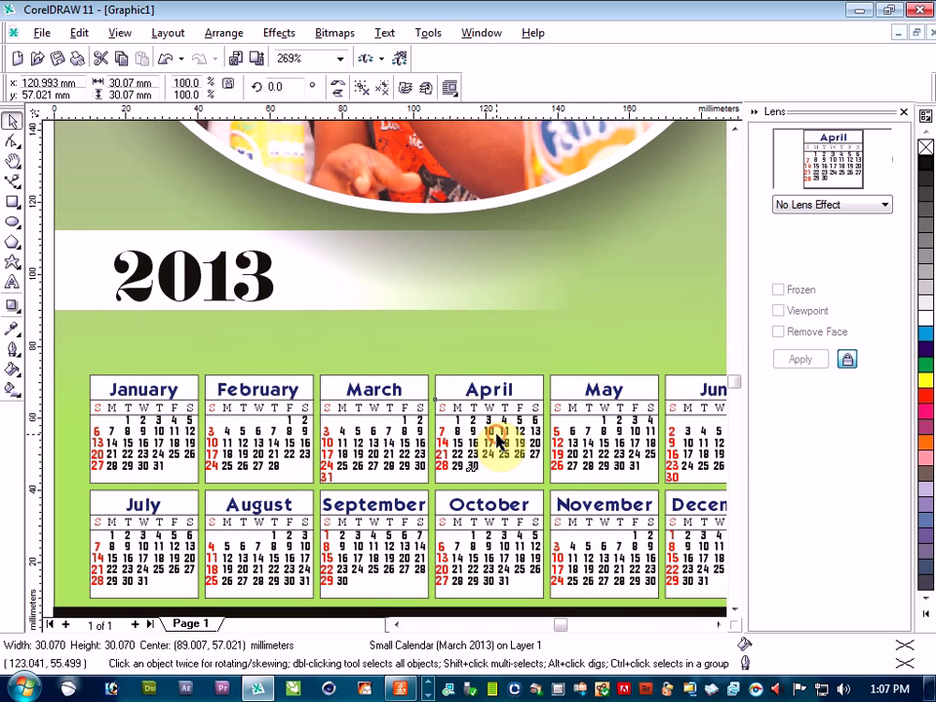
Ungroup the January block so its parts can be edited individually.
{"action": "left_click", "coordinate": [577, 439]}
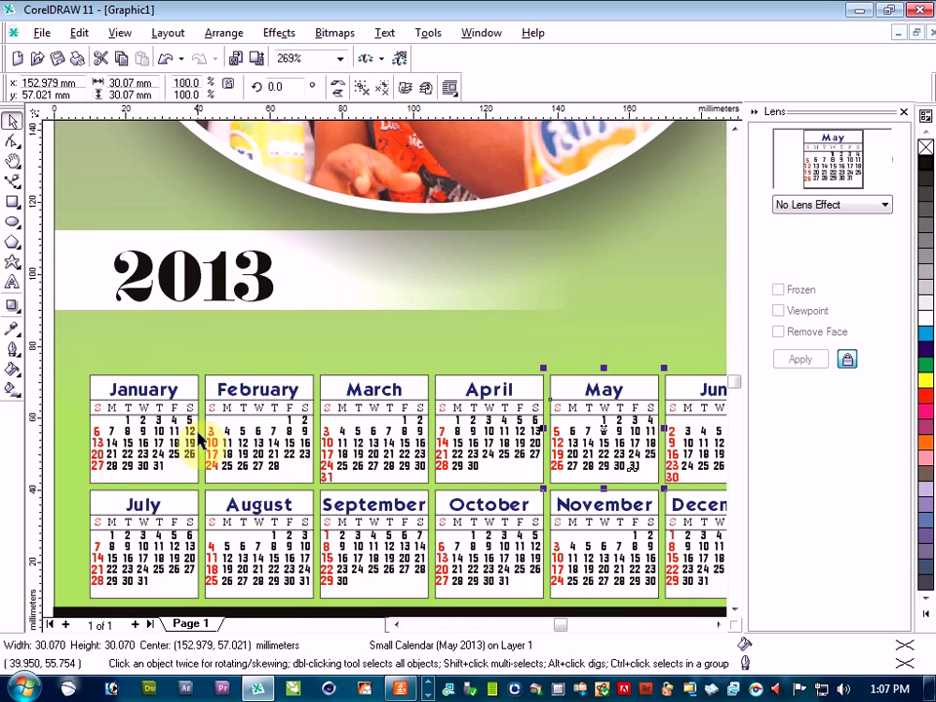
{"action": "left_click", "coordinate": [135, 425]}
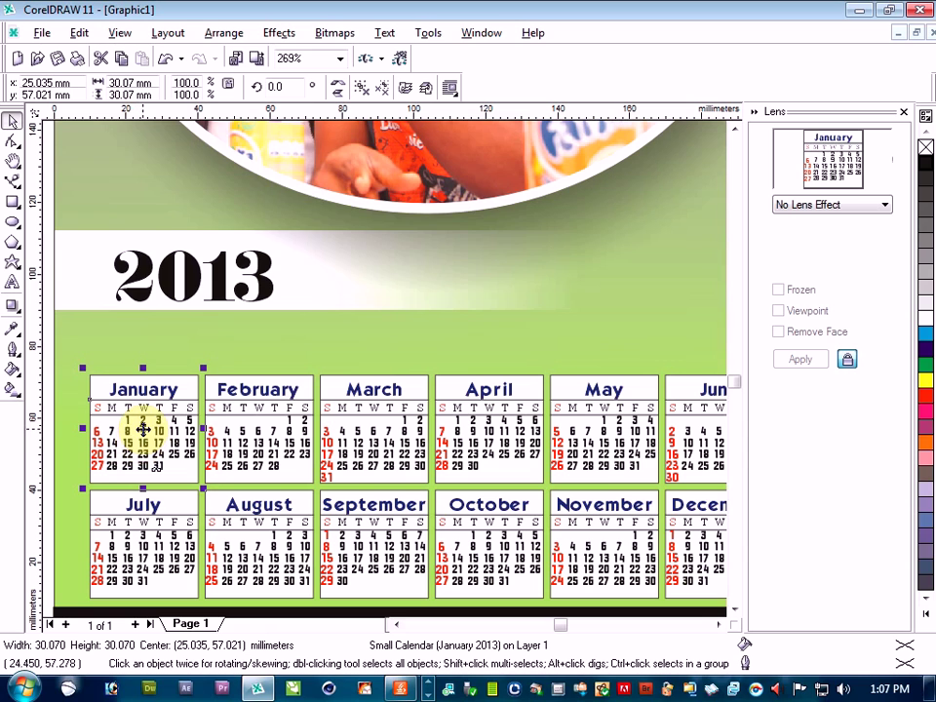
{"action": "right_click", "coordinate": [142, 429]}
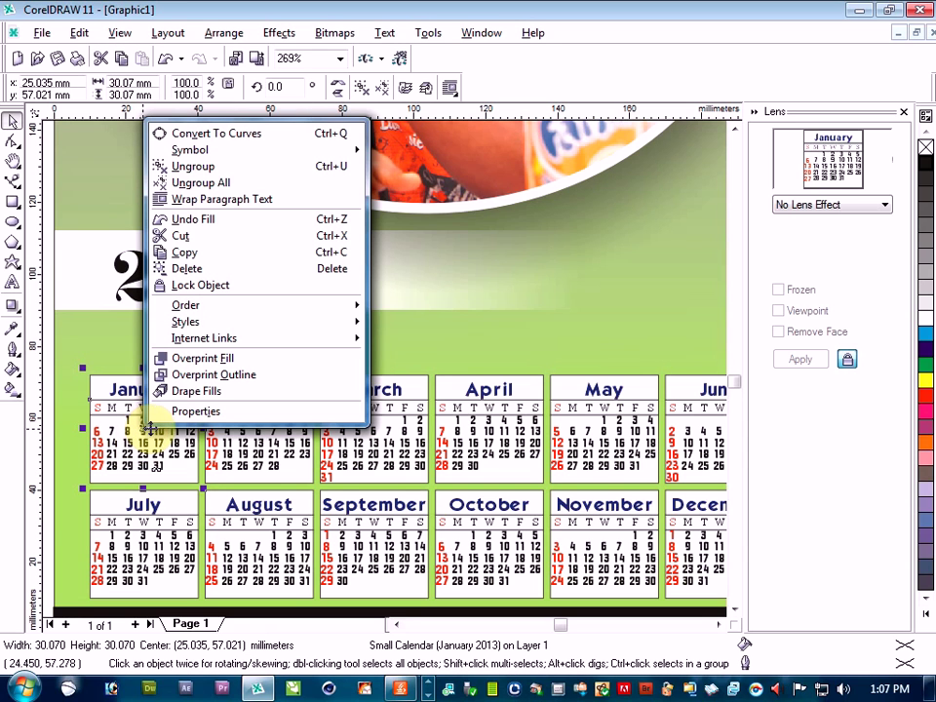
{"action": "left_click", "coordinate": [209, 168]}
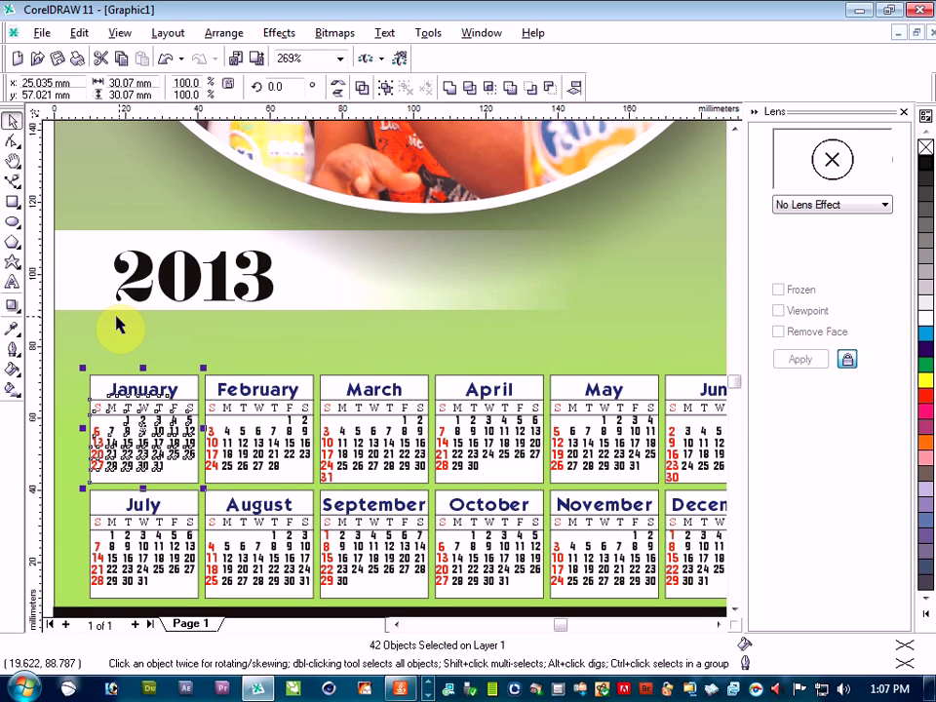
Delete the white boxes behind January's dates and weekday letters, keeping the box behind the month name.
{"action": "left_click", "coordinate": [109, 327]}
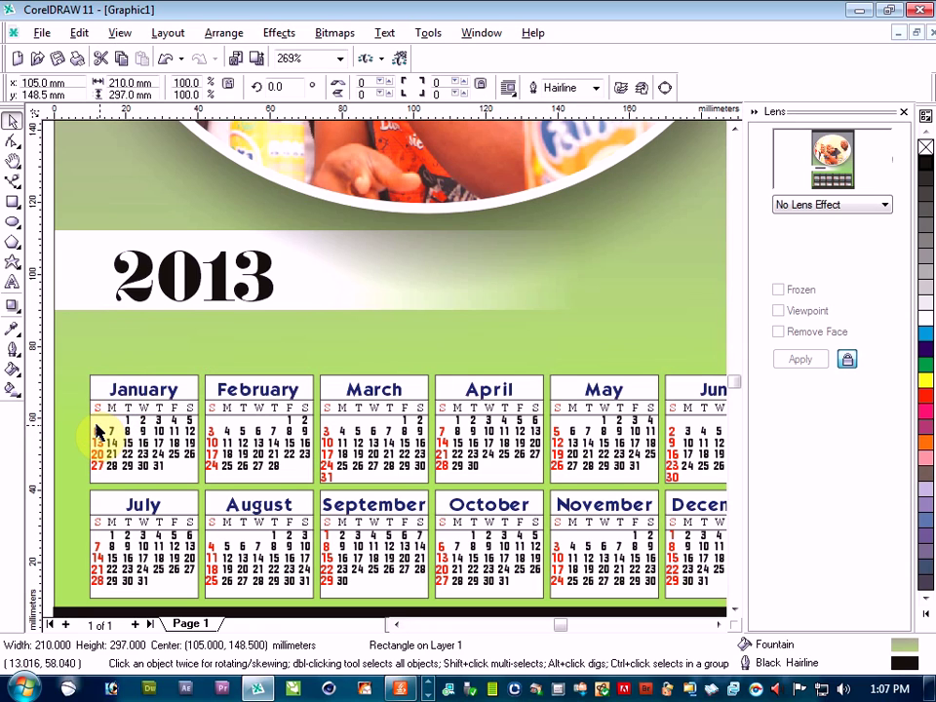
{"action": "left_click", "coordinate": [93, 426]}
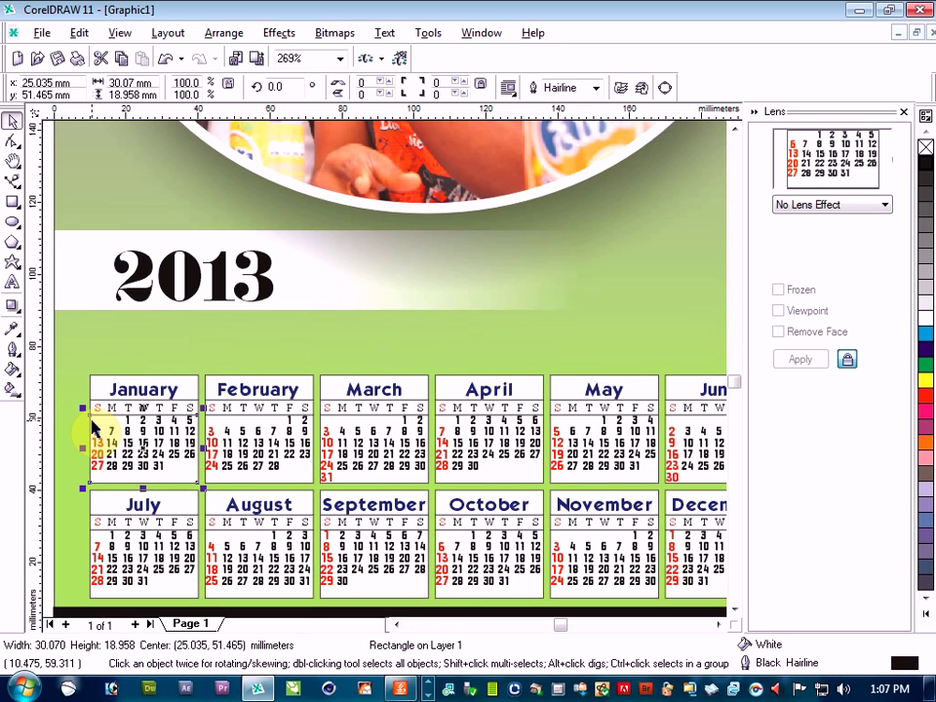
{"action": "key", "text": "Delete"}
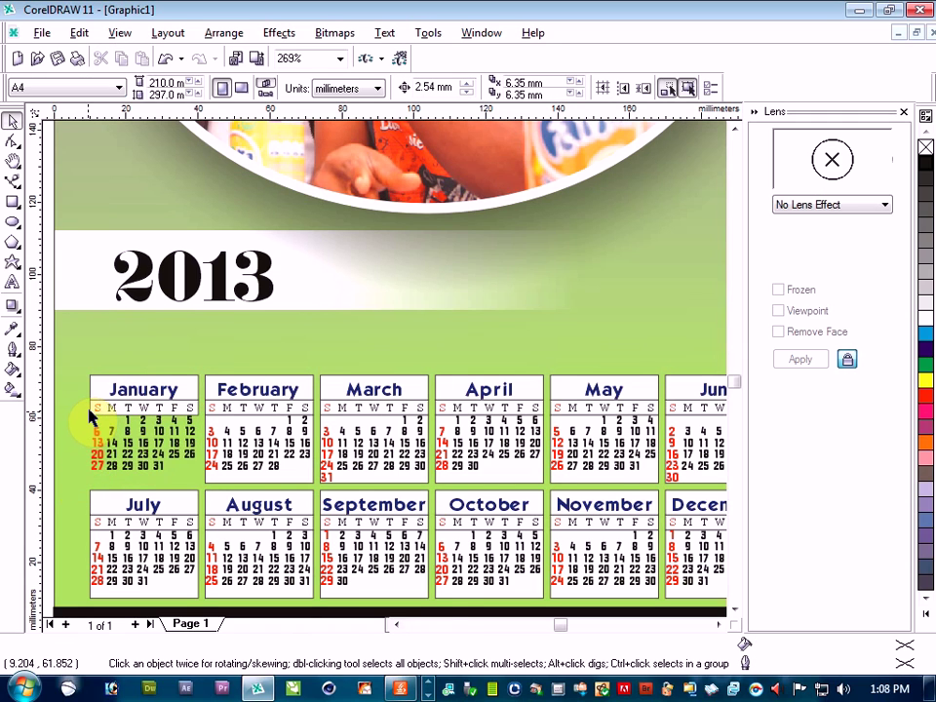
{"action": "left_click", "coordinate": [92, 413]}
{"action": "key", "text": "Delete"}
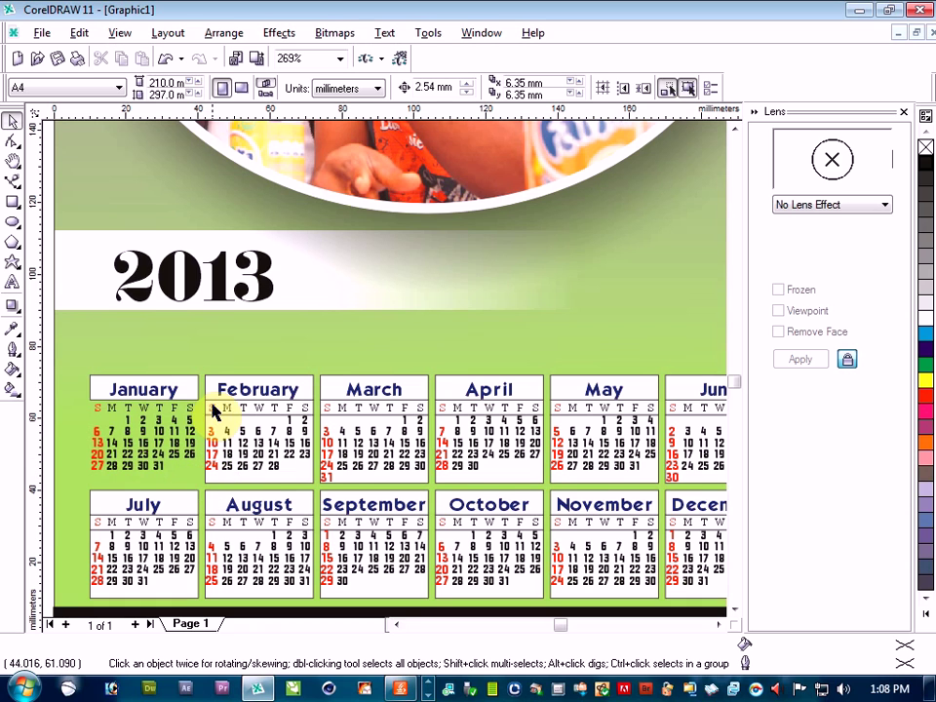
{"action": "left_click_drag", "start_coordinate": [201, 360], "coordinate": [217, 371]}
{"action": "key", "text": "ctrl+z"}
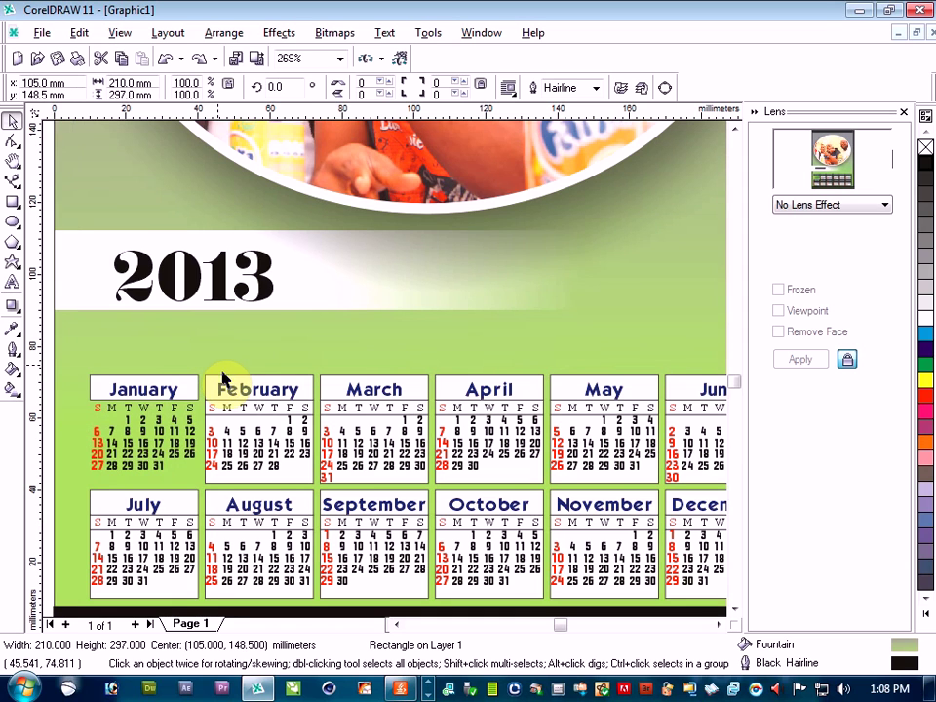
{"action": "left_click", "coordinate": [237, 417]}
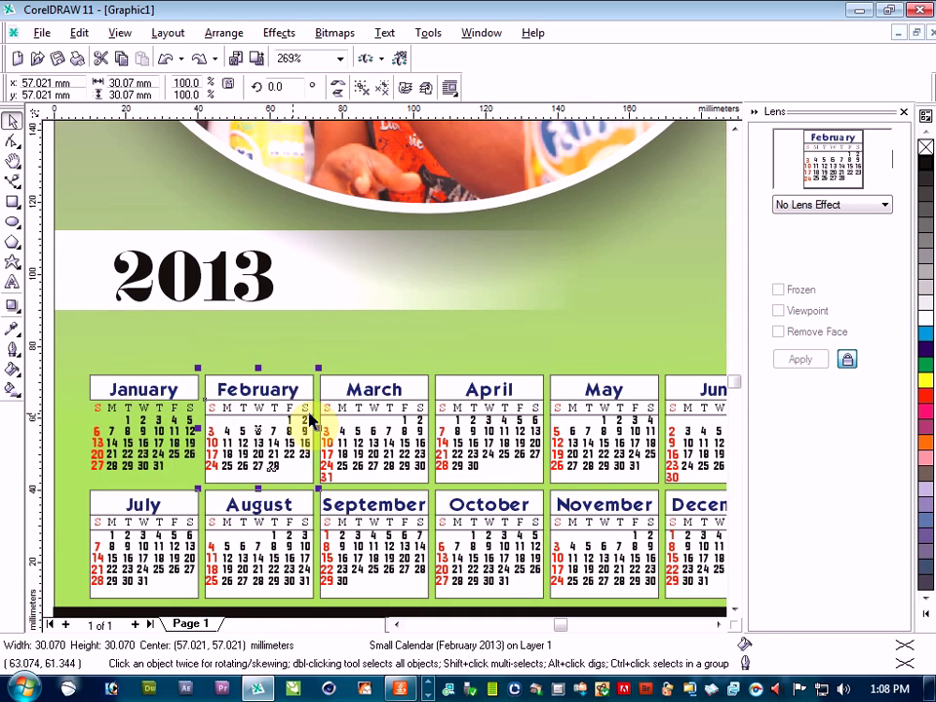
{"action": "scroll", "coordinate": [310, 418], "scroll_direction": "down", "scroll_amount": 1}
{"action": "scroll", "coordinate": [310, 418], "scroll_direction": "down", "scroll_amount": 1}
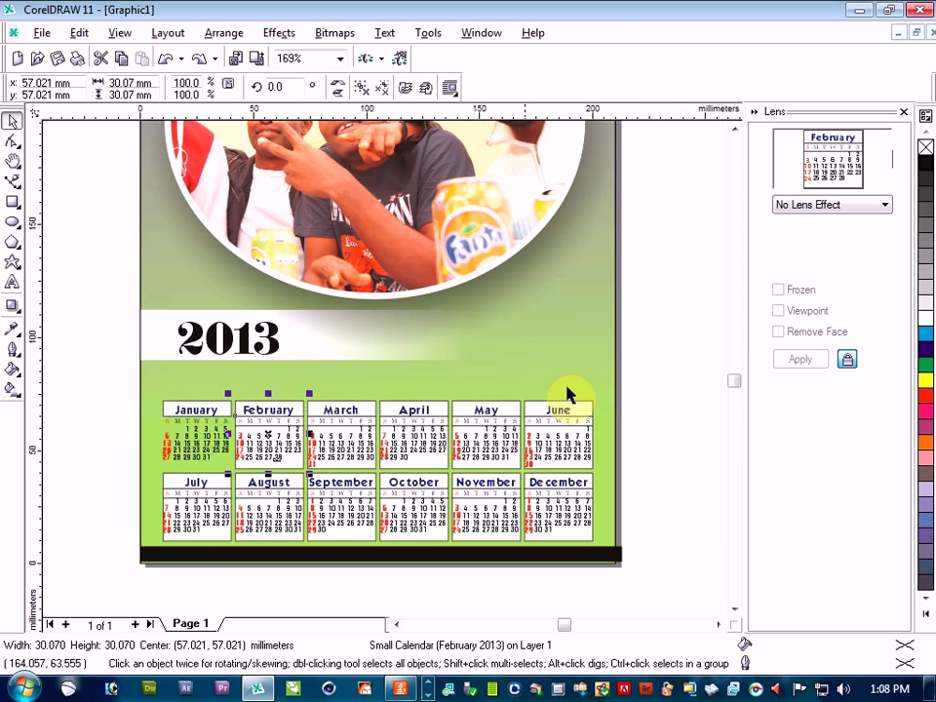
{"action": "left_click", "coordinate": [678, 392]}
{"action": "left_click_drag", "start_coordinate": [673, 382], "coordinate": [105, 558]}
{"action": "right_click", "coordinate": [261, 526]}
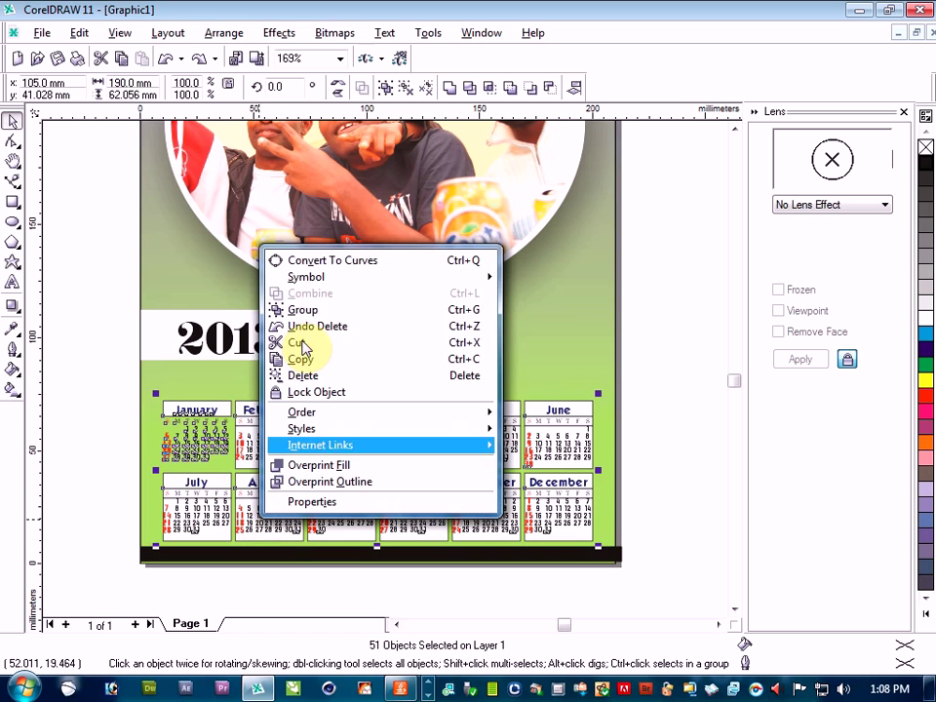
{"action": "left_click", "coordinate": [9, 417]}
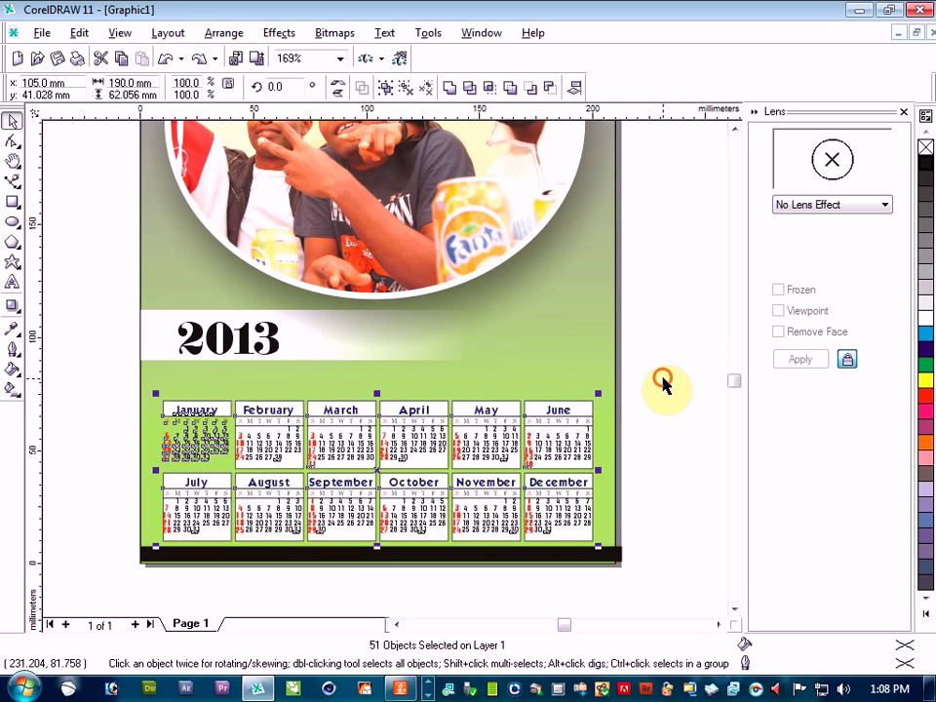
Ungroup the month blocks March to June and September to December together.
{"action": "left_click_drag", "start_coordinate": [677, 352], "coordinate": [638, 380]}
{"action": "left_click_drag", "start_coordinate": [570, 430], "coordinate": [305, 590]}
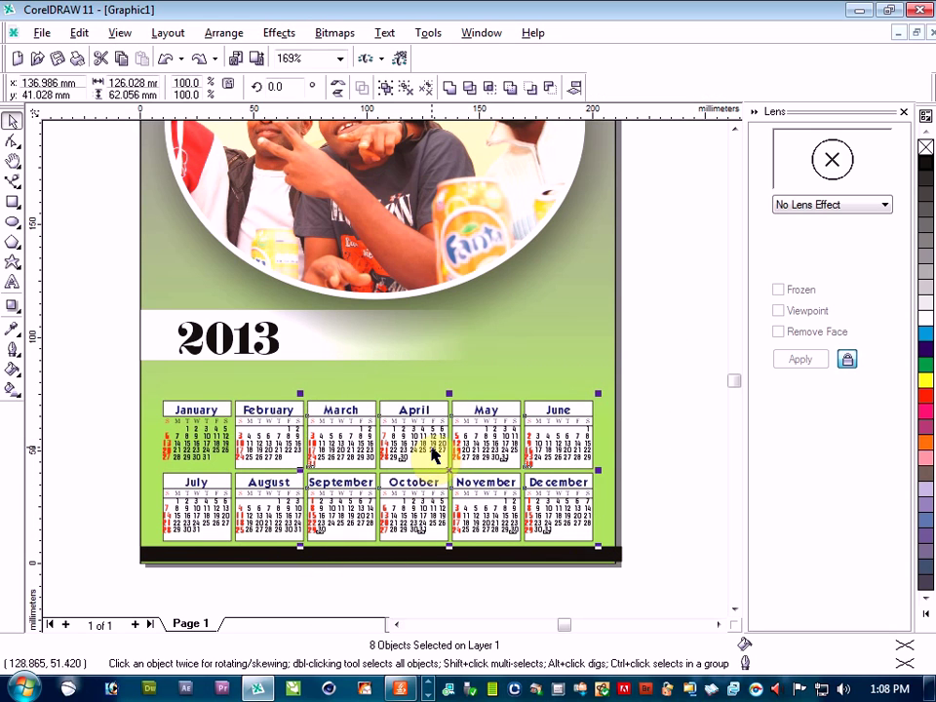
{"action": "right_click", "coordinate": [434, 455]}
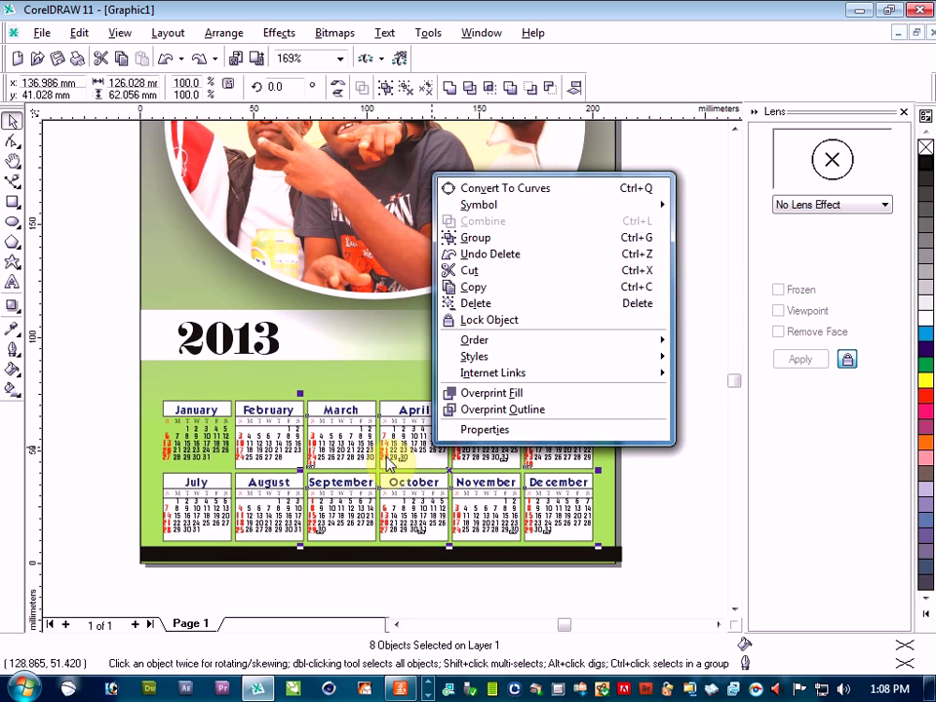
{"action": "left_click", "coordinate": [400, 96]}
{"action": "left_click", "coordinate": [405, 94]}
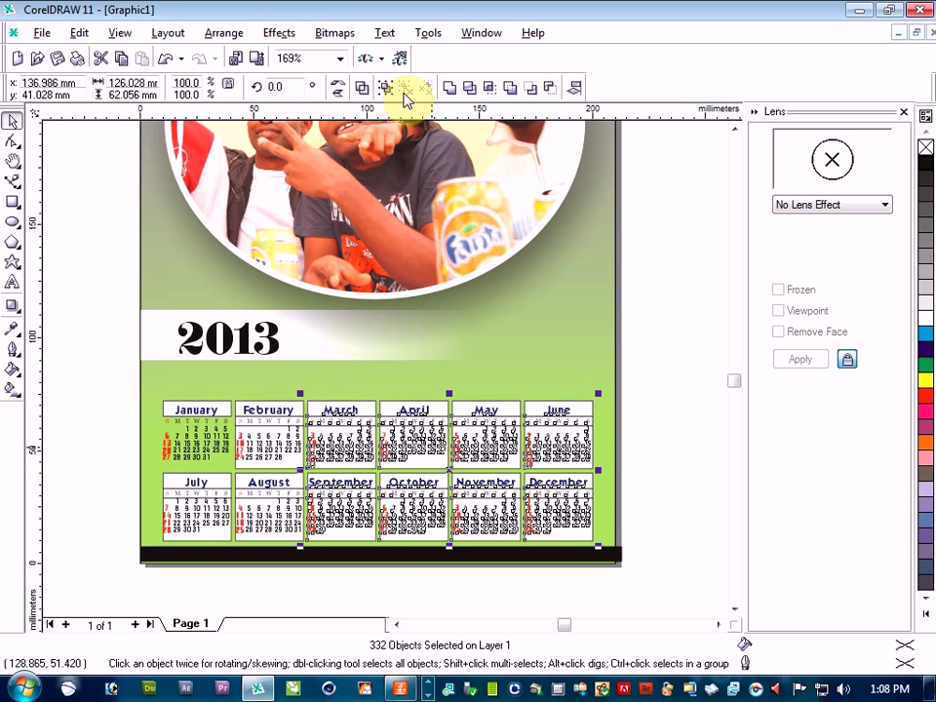
{"action": "left_click", "coordinate": [647, 389]}
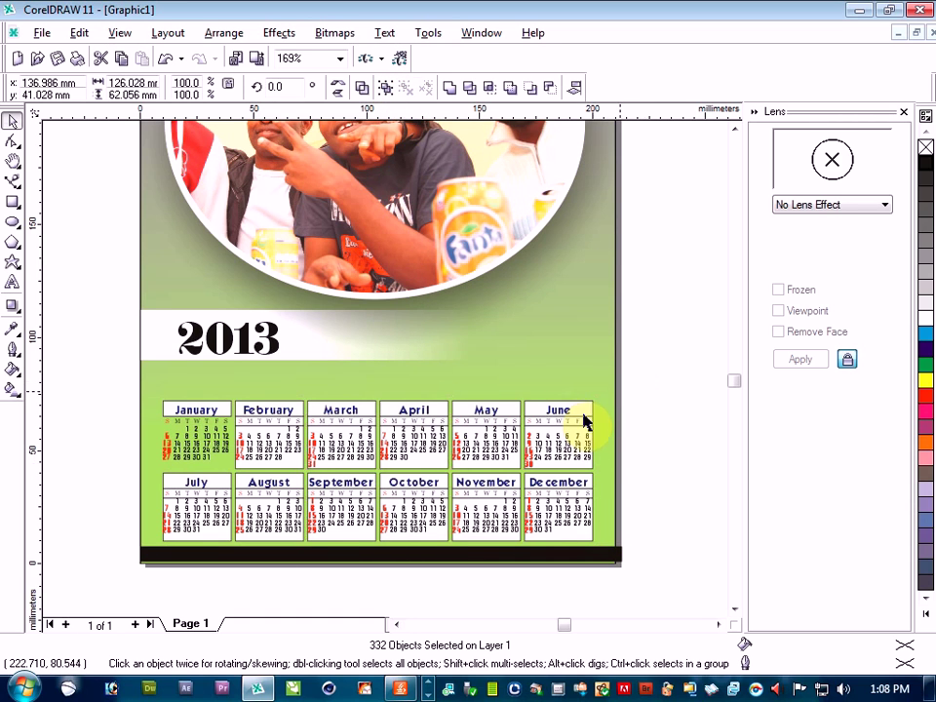
Delete the white boxes behind June's dates and weekday letters.
{"action": "left_click", "coordinate": [570, 455]}
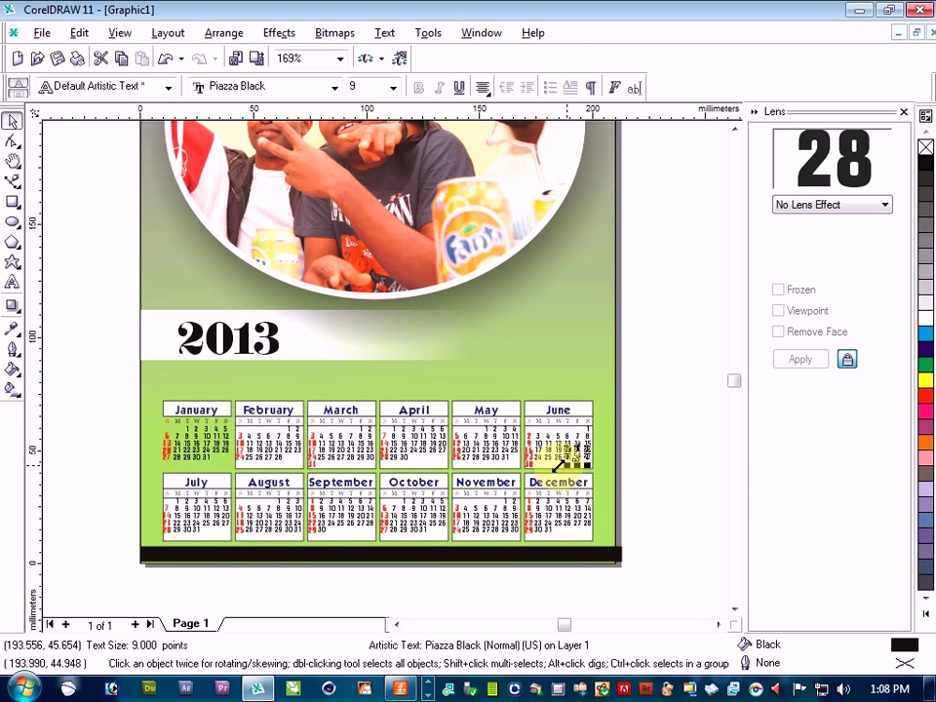
{"action": "left_click", "coordinate": [558, 471]}
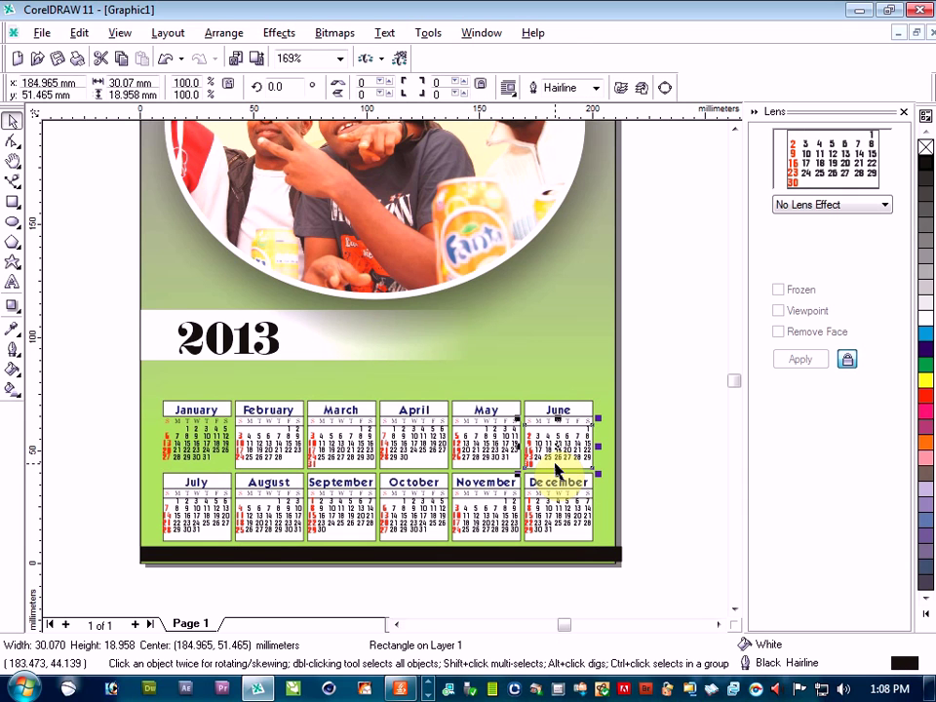
{"action": "scroll", "coordinate": [557, 471], "scroll_direction": "up", "scroll_amount": 2}
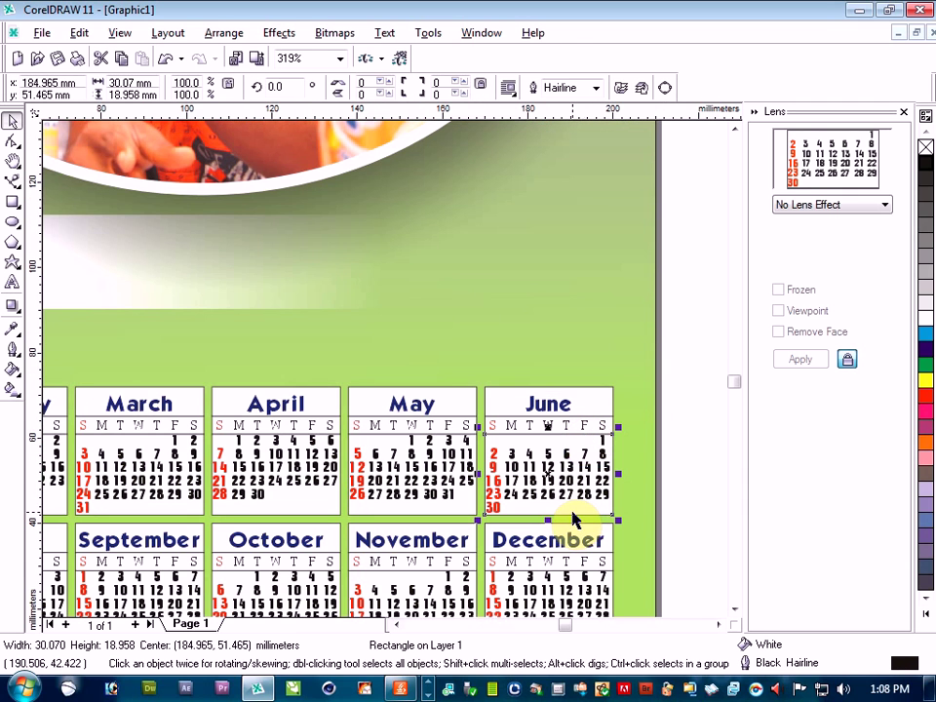
{"action": "left_click", "coordinate": [575, 518]}
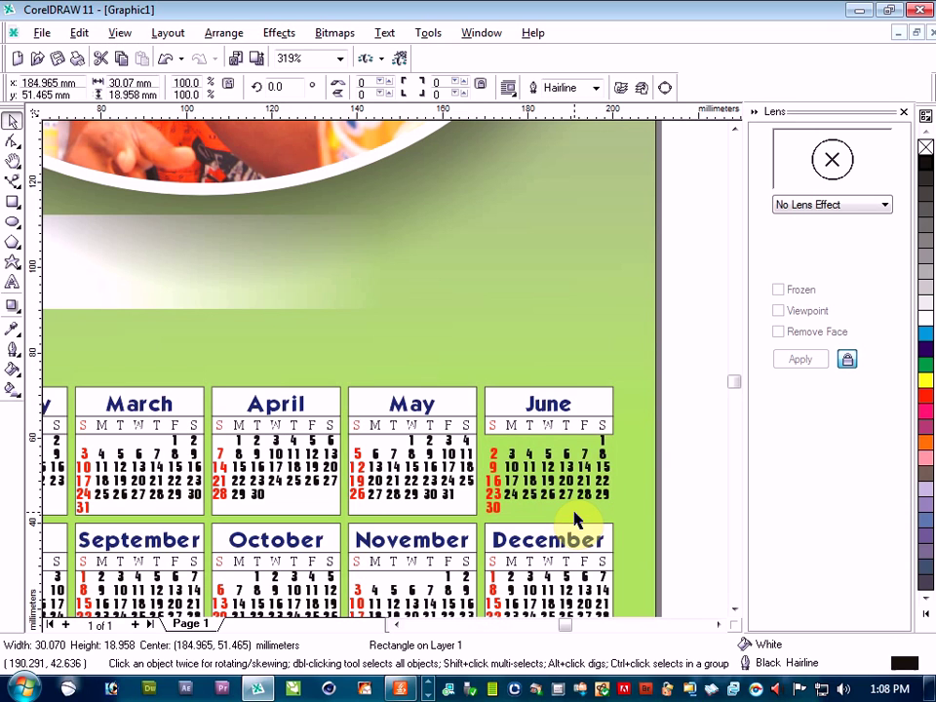
{"action": "left_click", "coordinate": [609, 428]}
{"action": "left_click", "coordinate": [481, 449]}
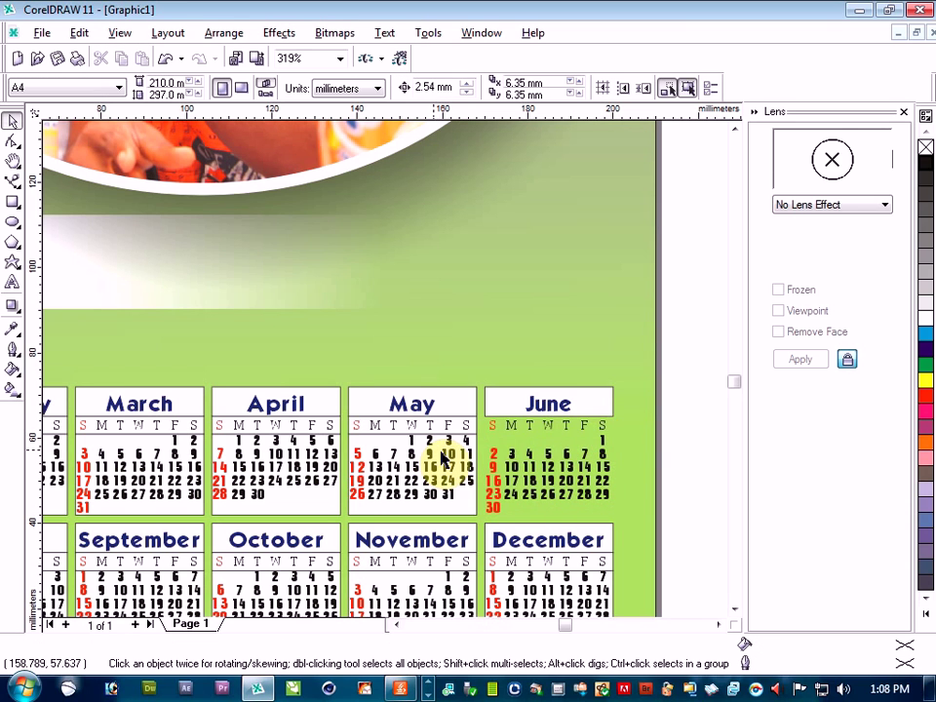
Delete the white boxes behind May's dates and weekday letters.
{"action": "left_click", "coordinate": [460, 506]}
{"action": "key", "text": "Escape"}
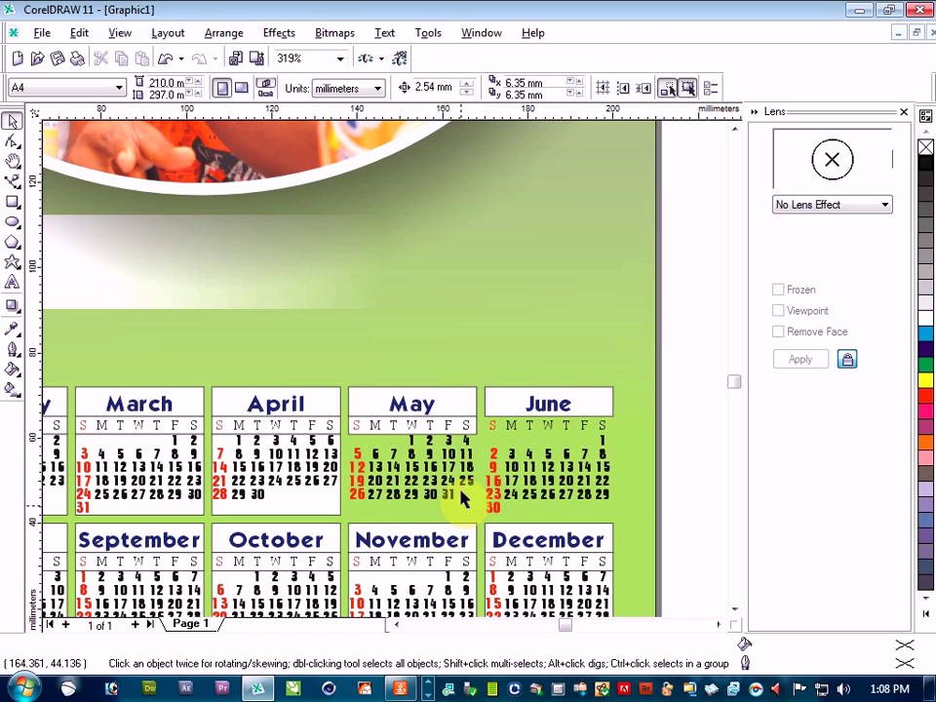
{"action": "left_click", "coordinate": [476, 429]}
{"action": "key", "text": "Escape"}
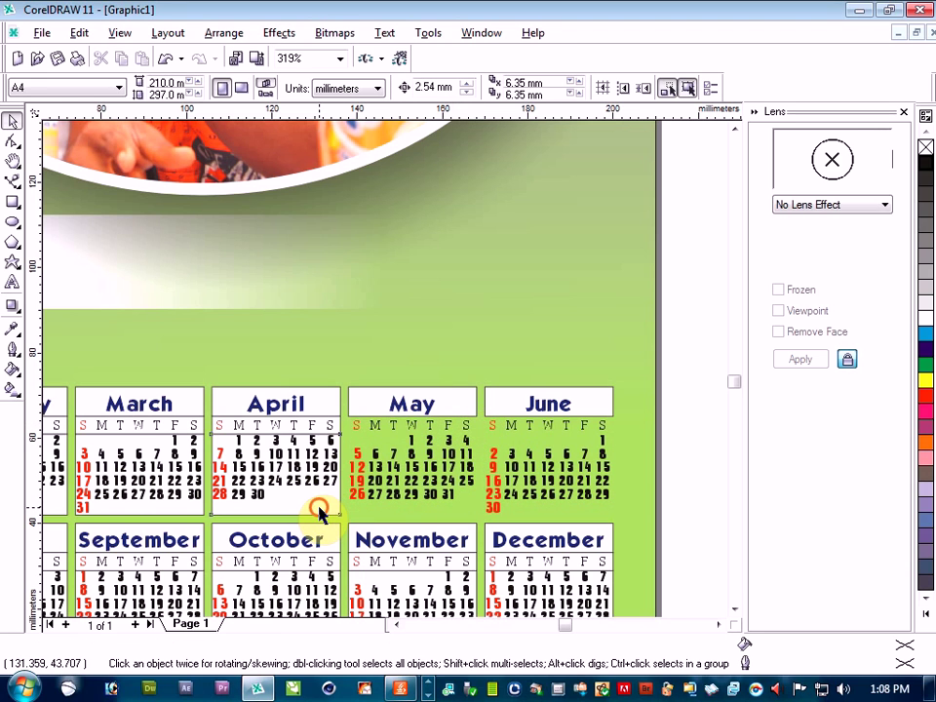
Delete the white boxes behind April's dates and weekday letters and the one behind March's dates.
{"action": "left_click", "coordinate": [318, 508]}
{"action": "key", "text": "Escape"}
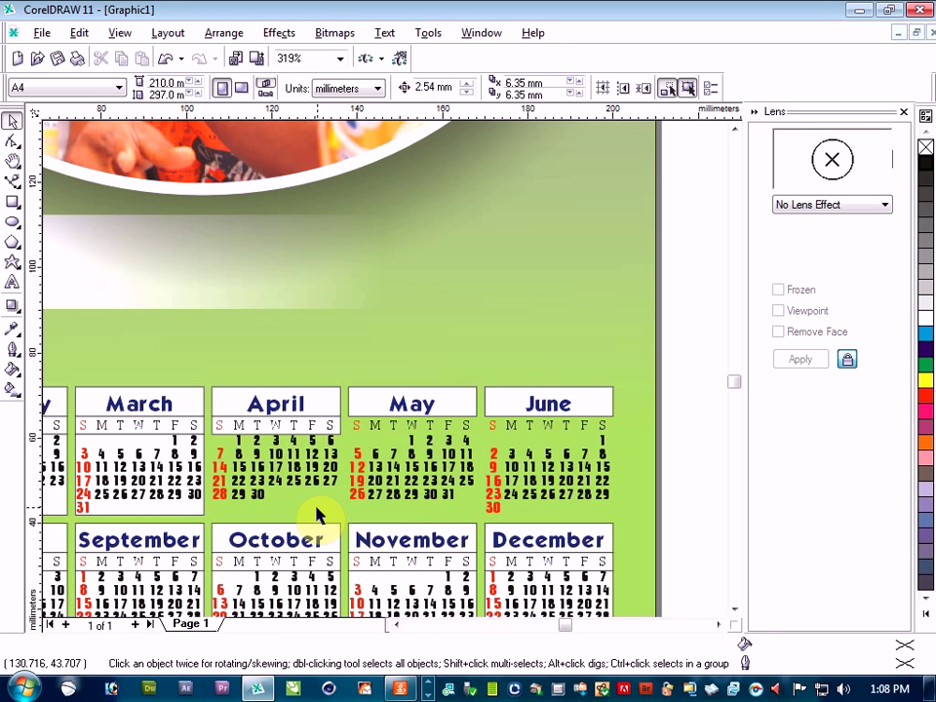
{"action": "left_click", "coordinate": [335, 430]}
{"action": "key", "text": "Escape"}
{"action": "left_click", "coordinate": [188, 503]}
{"action": "key", "text": "Escape"}
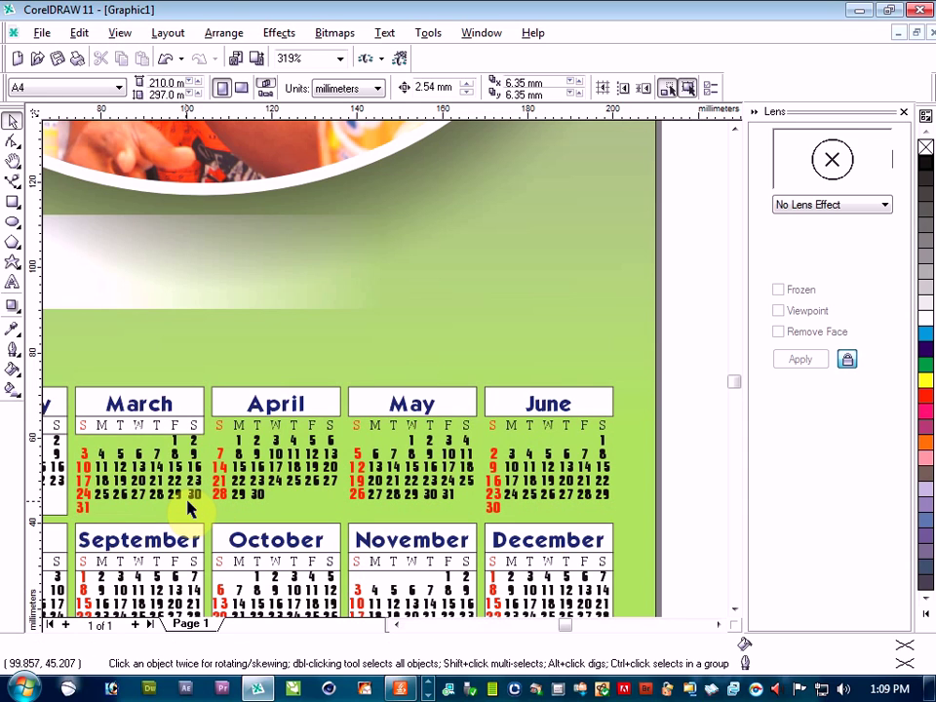
{"action": "left_click", "coordinate": [63, 504]}
{"action": "key", "text": "Delete"}
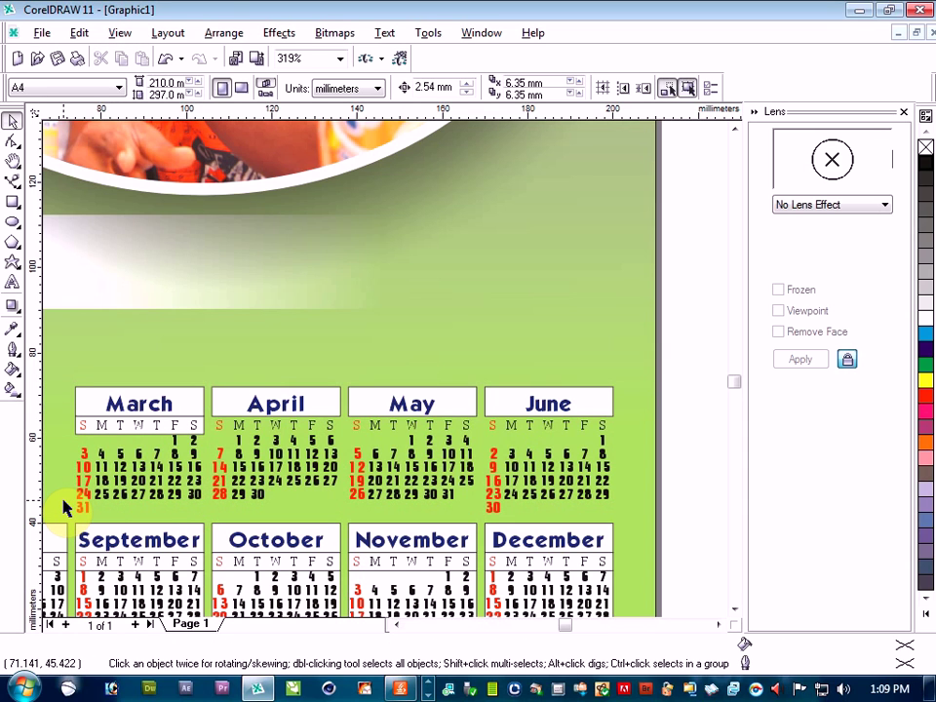
{"action": "key", "text": "ctrl+z"}
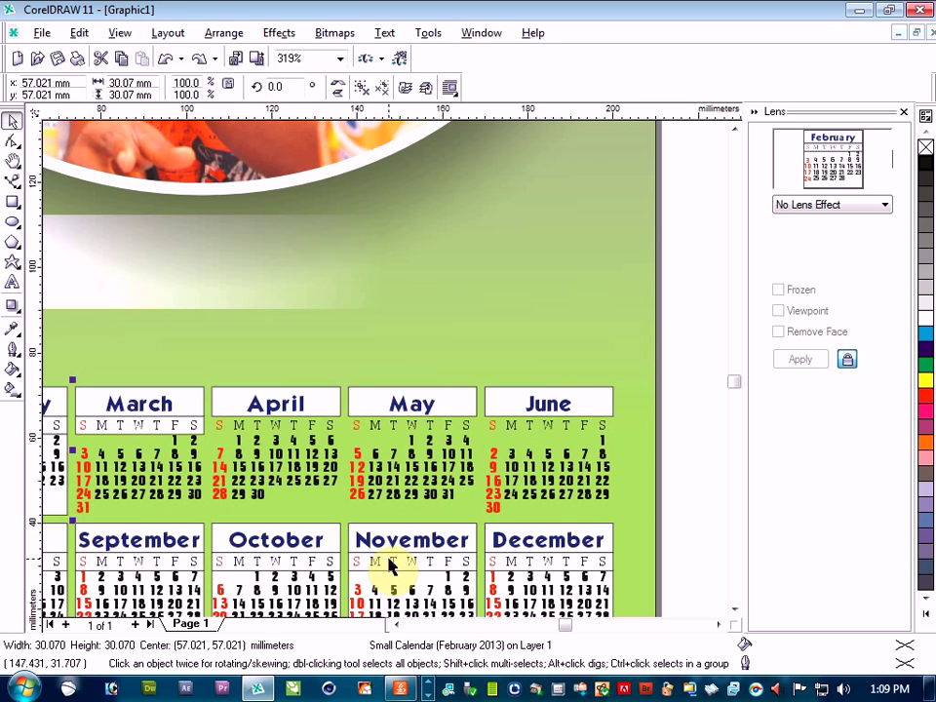
Delete the white boxes behind the dates of September and October in the lower month row.
{"action": "left_click", "coordinate": [399, 625]}
{"action": "left_click", "coordinate": [400, 625]}
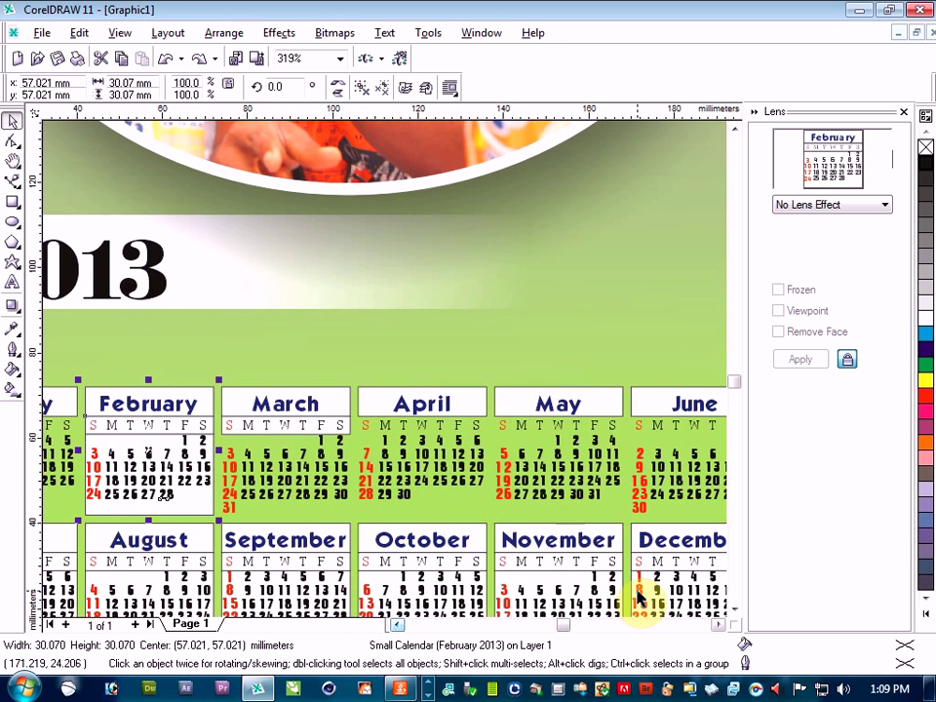
{"action": "left_click", "coordinate": [737, 616]}
{"action": "left_click", "coordinate": [737, 616]}
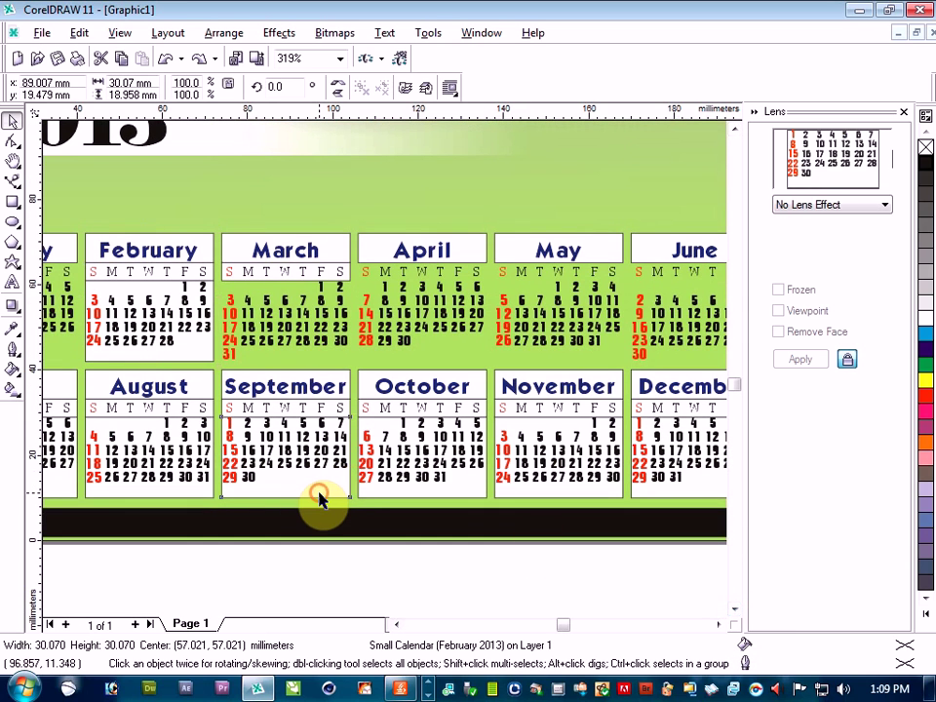
{"action": "left_click", "coordinate": [320, 498]}
{"action": "key", "text": "Escape"}
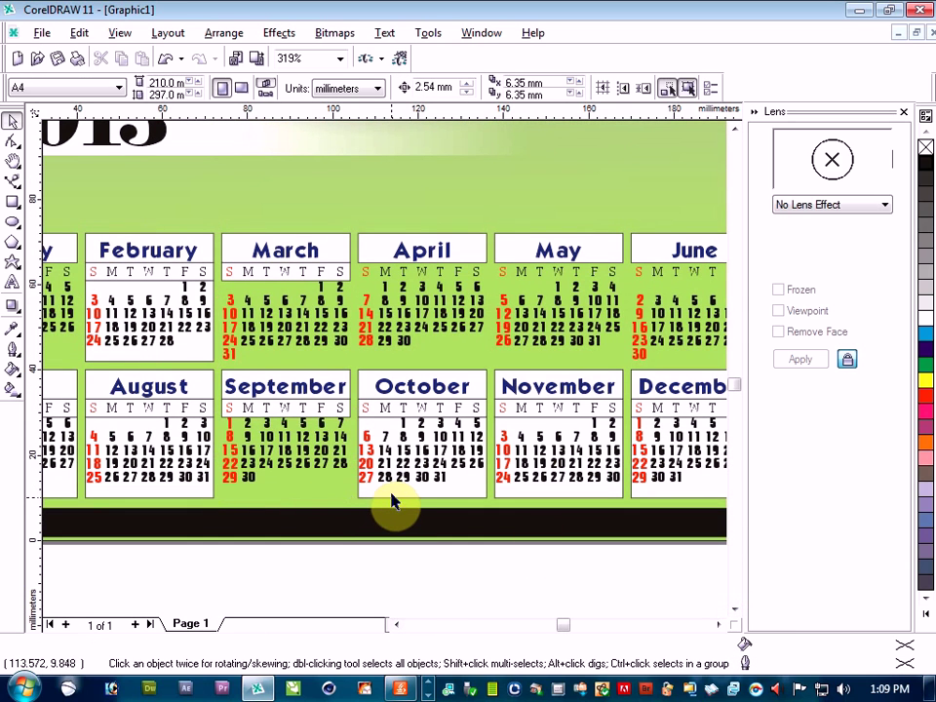
{"action": "left_click", "coordinate": [534, 486]}
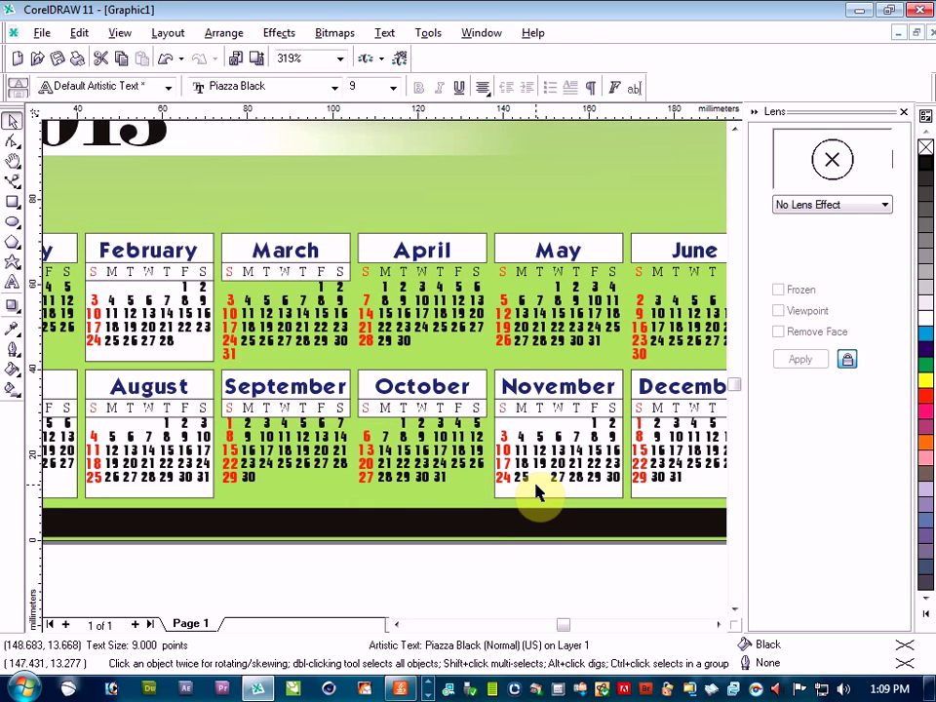
{"action": "key", "text": "Delete"}
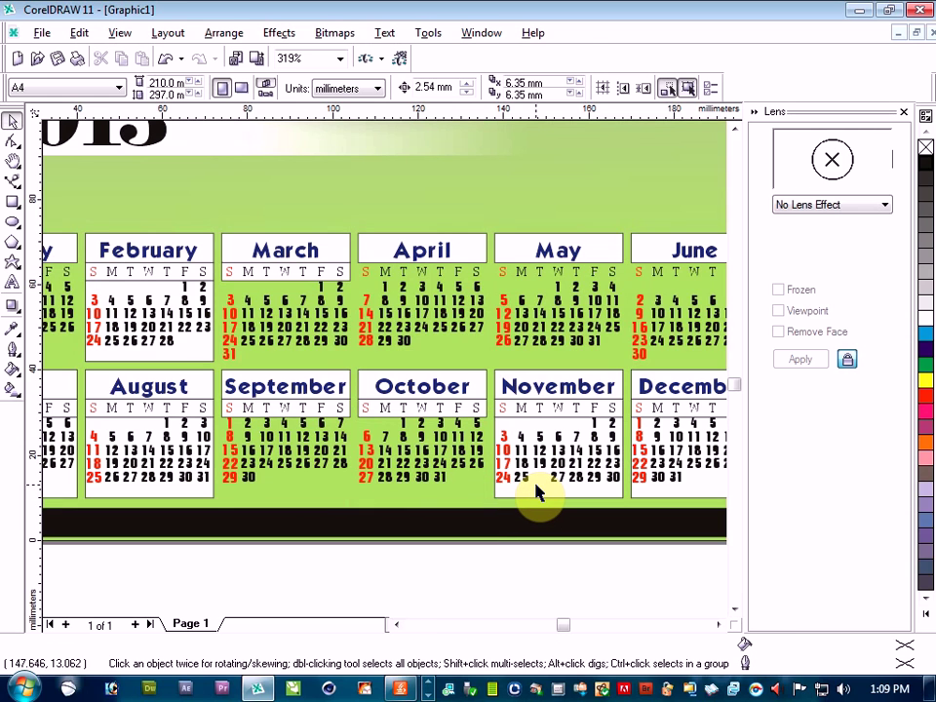
{"action": "key", "text": "ctrl+z"}
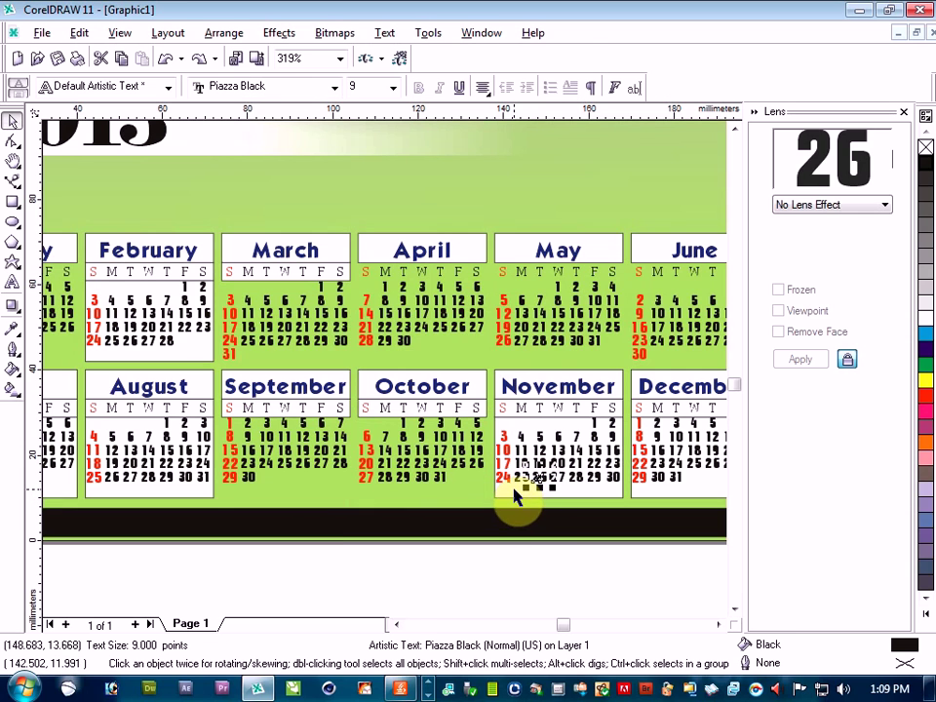
Delete the white boxes behind the dates of November and December.
{"action": "left_click", "coordinate": [514, 492]}
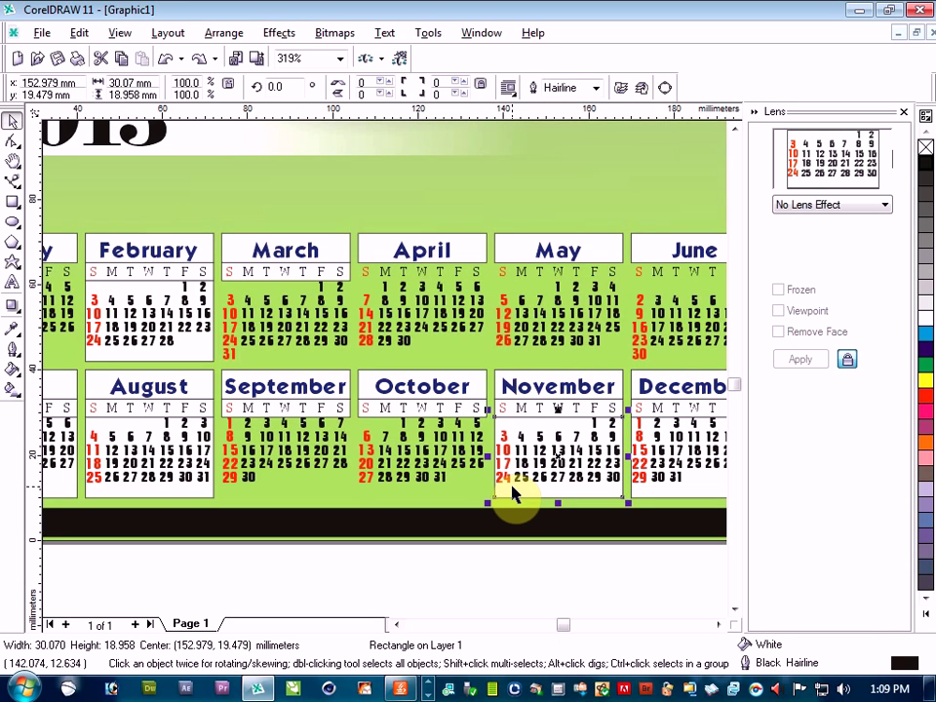
{"action": "key", "text": "Escape"}
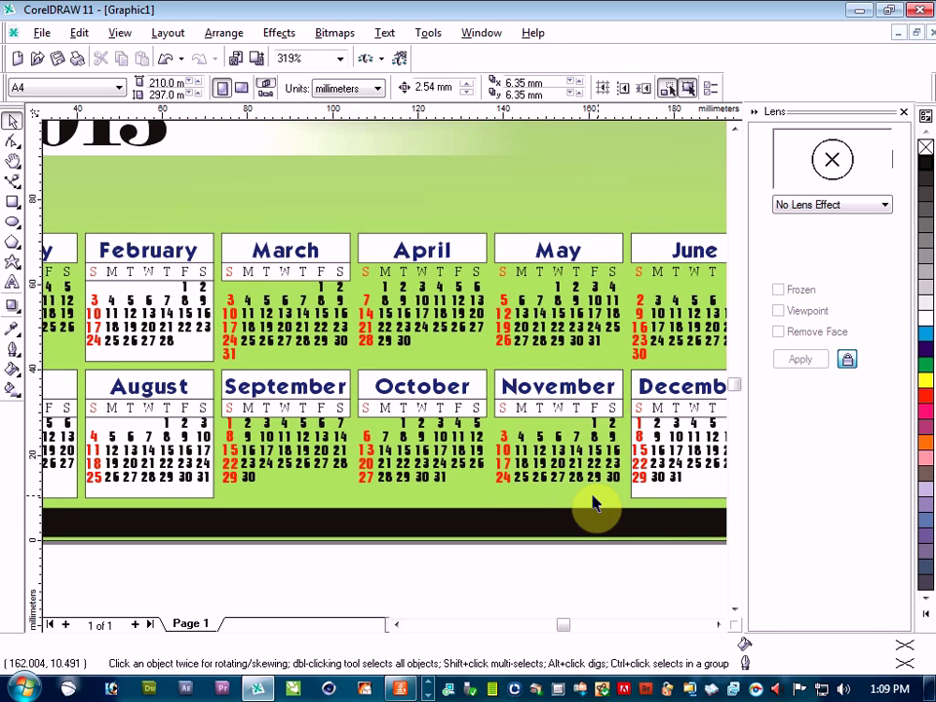
{"action": "left_click", "coordinate": [655, 496]}
{"action": "key", "text": "Escape"}
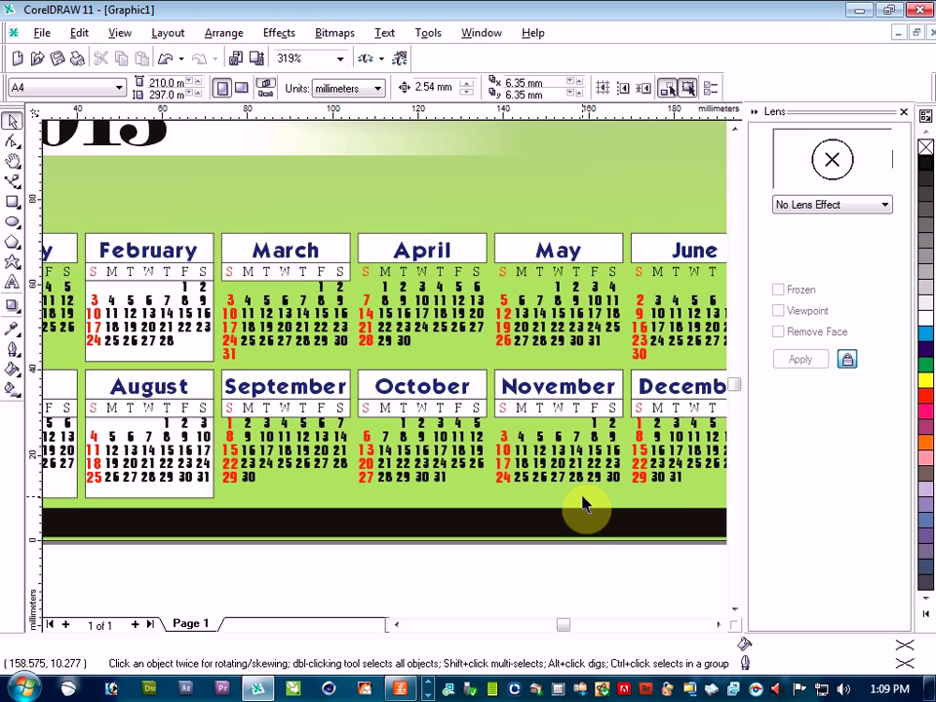
Fully ungroup the August month grid and delete the white box behind its dates.
{"action": "scroll", "coordinate": [583, 503], "scroll_direction": "down", "scroll_amount": 2}
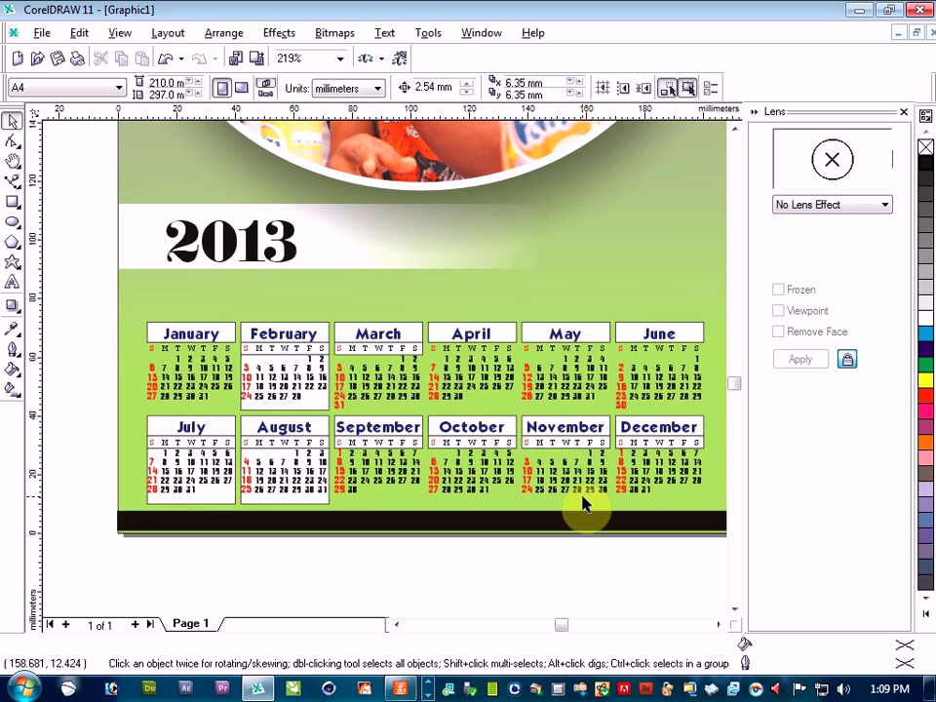
{"action": "left_click", "coordinate": [262, 504]}
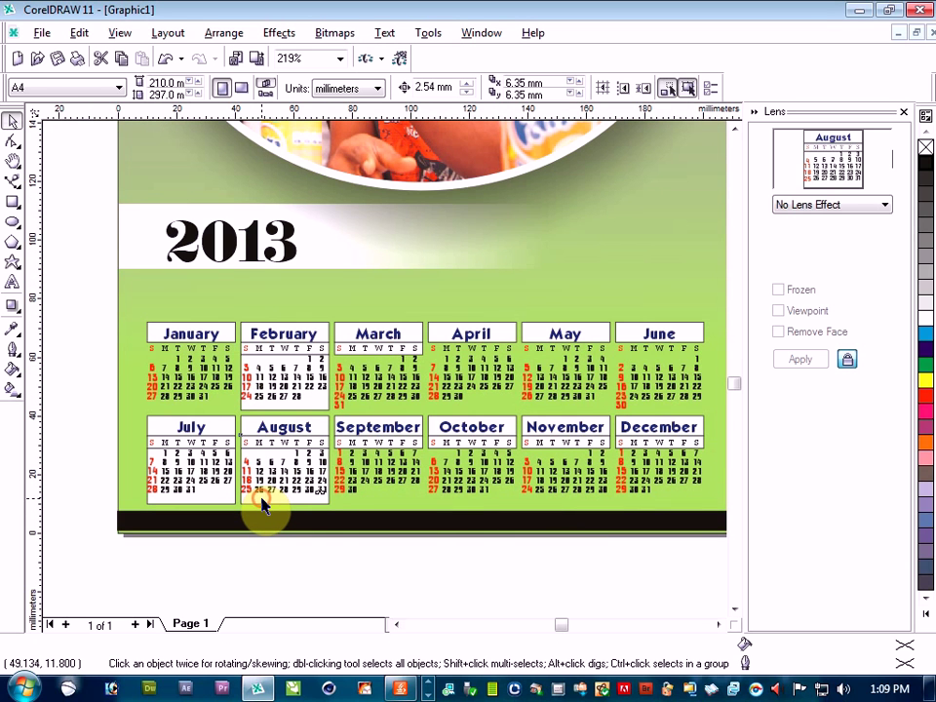
{"action": "right_click", "coordinate": [262, 504]}
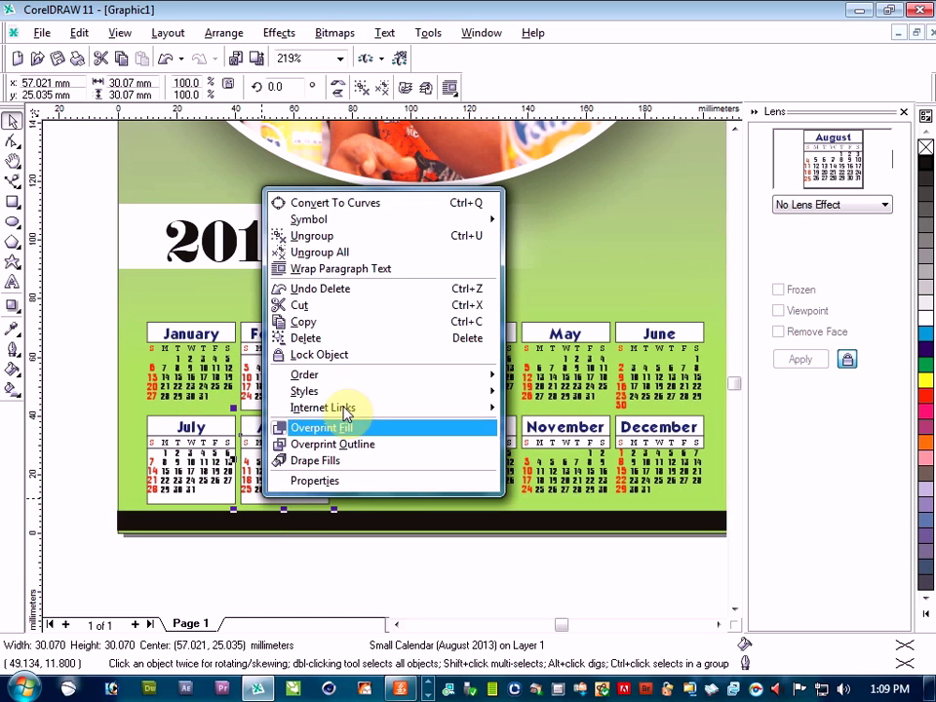
{"action": "left_click", "coordinate": [333, 241]}
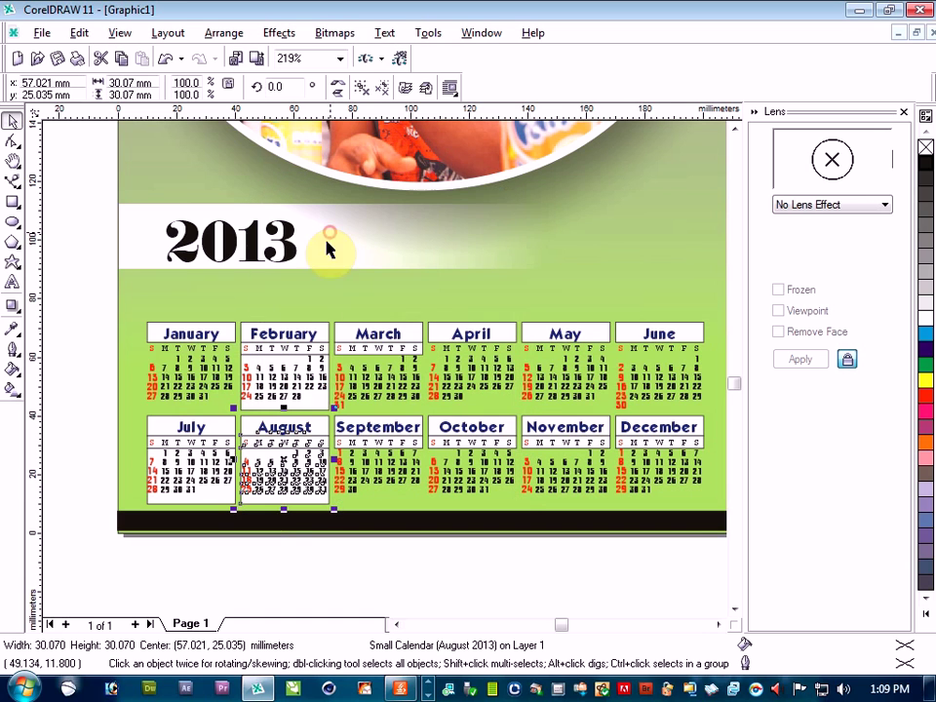
{"action": "left_click", "coordinate": [262, 541]}
{"action": "left_click", "coordinate": [261, 504]}
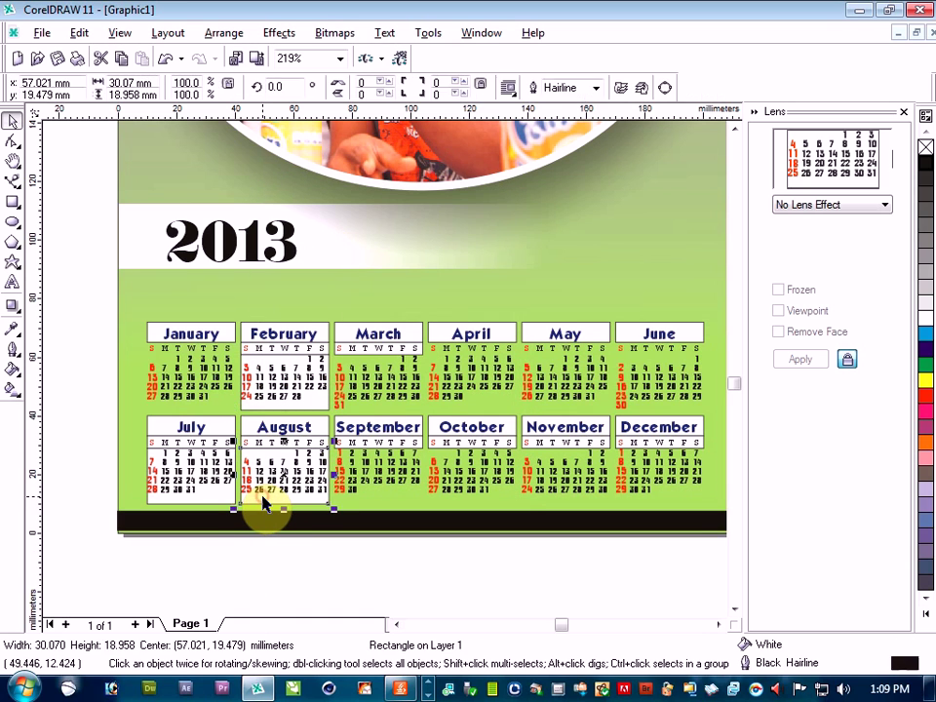
Fully ungroup the July month grid and delete the white box behind its dates.
{"action": "left_click", "coordinate": [217, 499]}
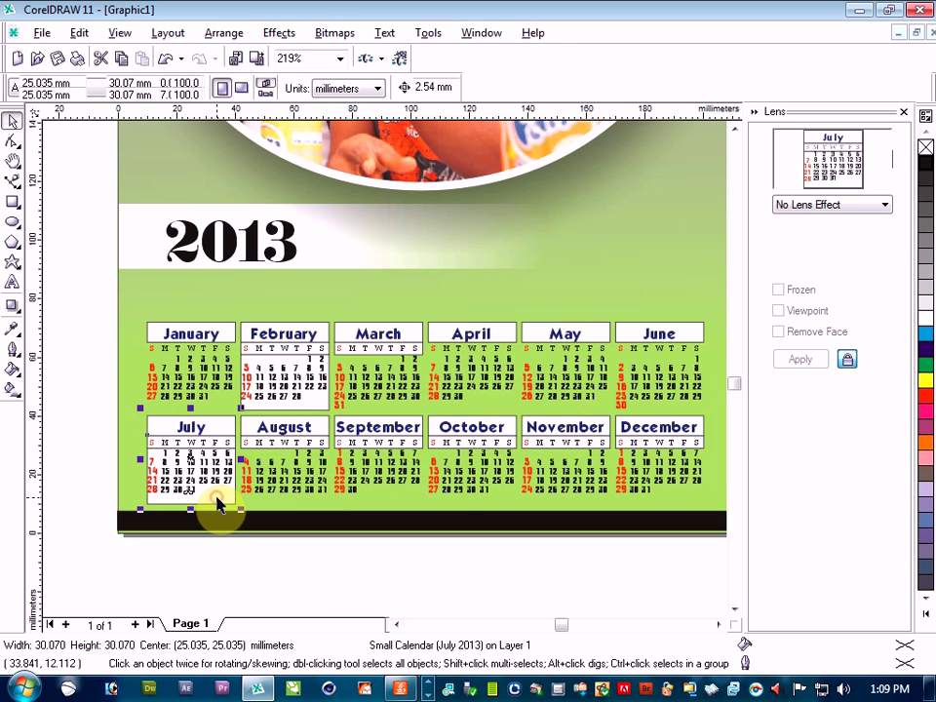
{"action": "right_click", "coordinate": [218, 499]}
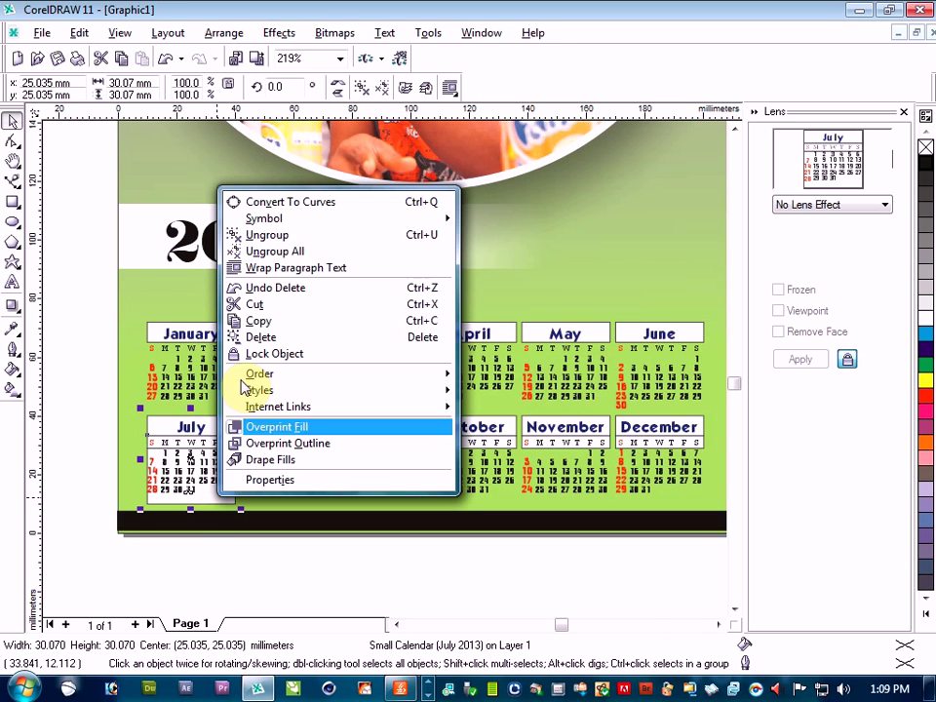
{"action": "left_click", "coordinate": [252, 252]}
{"action": "left_click", "coordinate": [225, 560]}
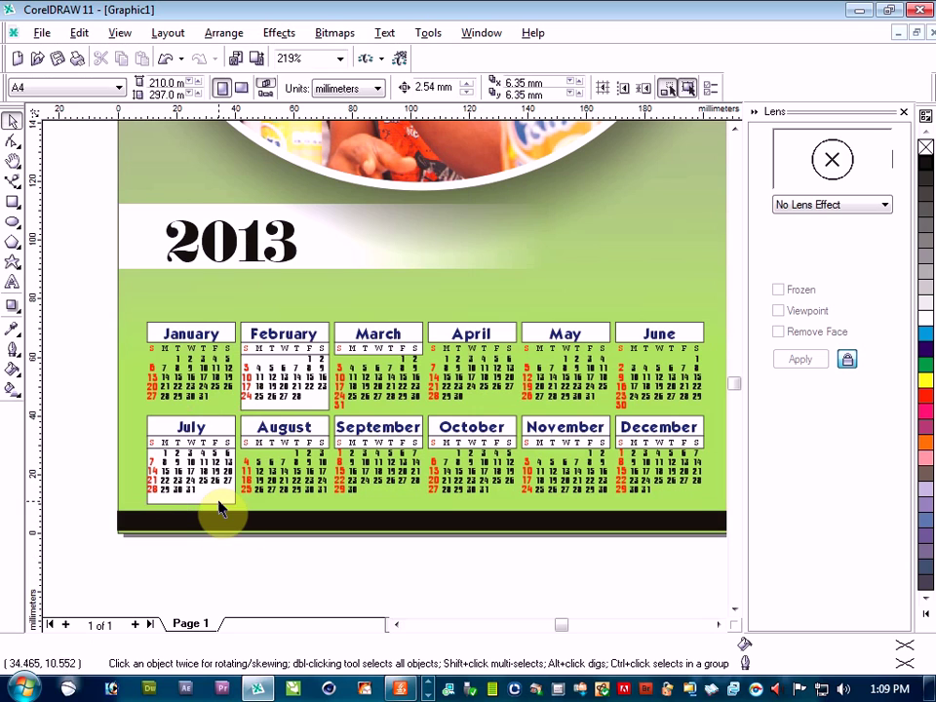
{"action": "left_click", "coordinate": [219, 502]}
{"action": "key", "text": "Delete"}
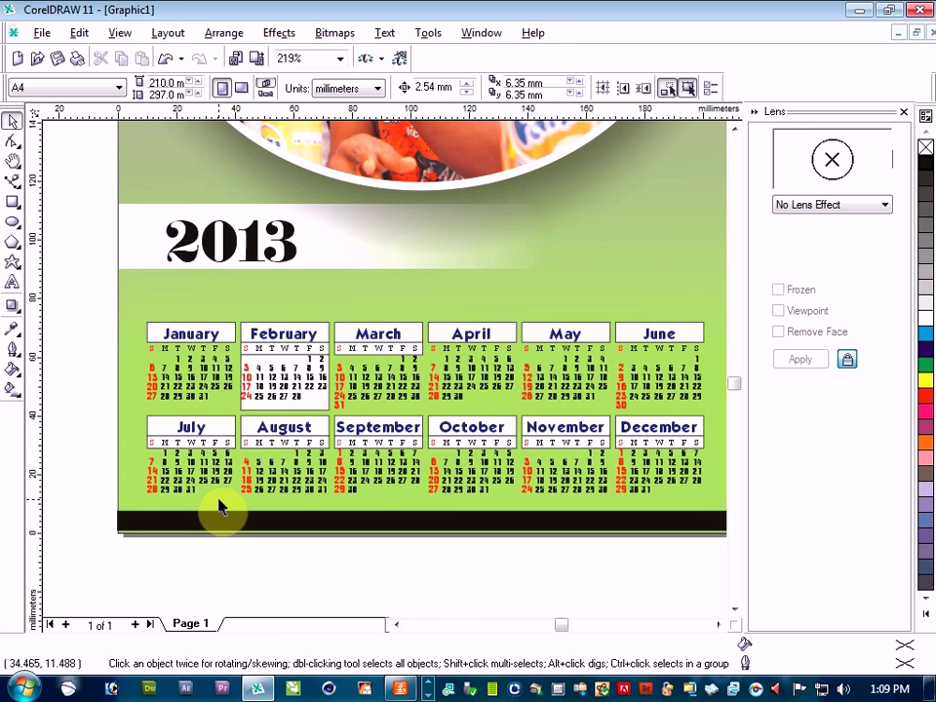
Fully ungroup the February month grid and select the white box behind its dates.
{"action": "left_click", "coordinate": [317, 413]}
{"action": "right_click", "coordinate": [317, 410]}
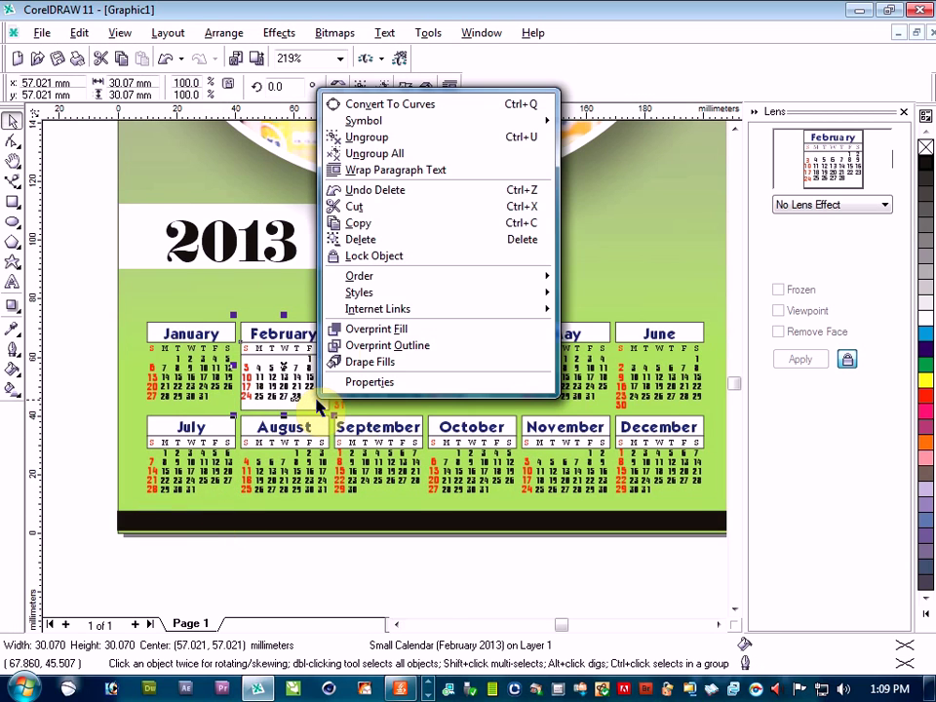
{"action": "mouse_move", "coordinate": [366, 282]}
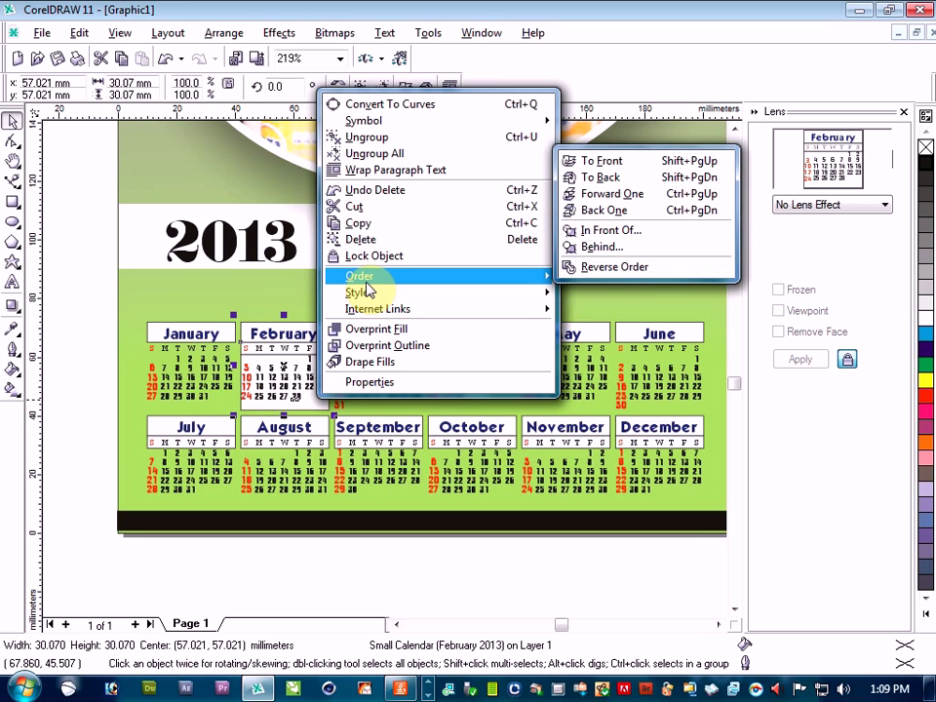
{"action": "left_click", "coordinate": [368, 153]}
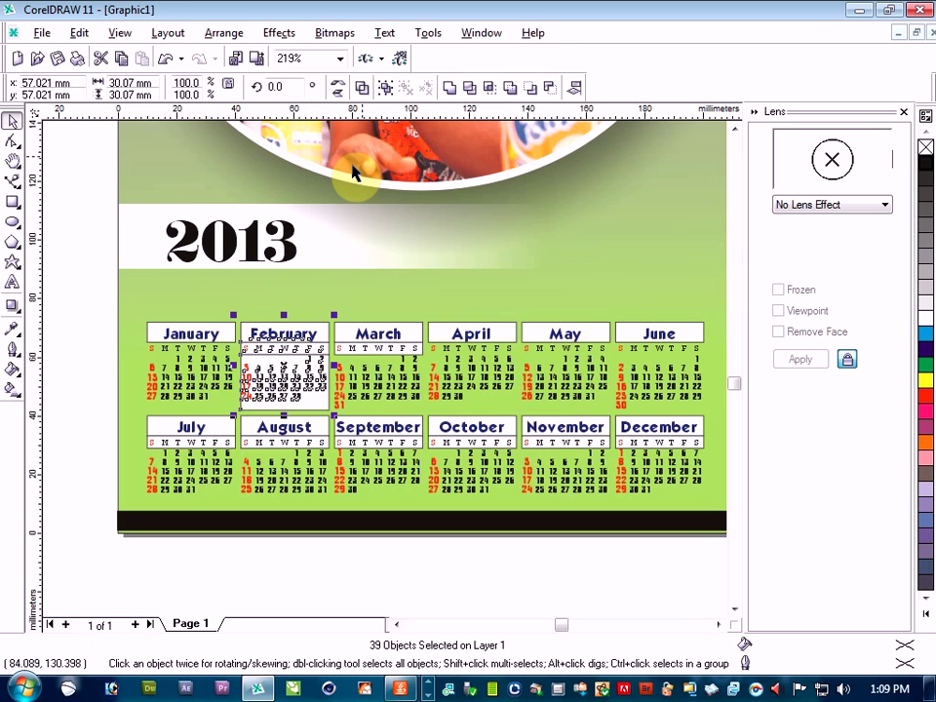
{"action": "left_click", "coordinate": [326, 314]}
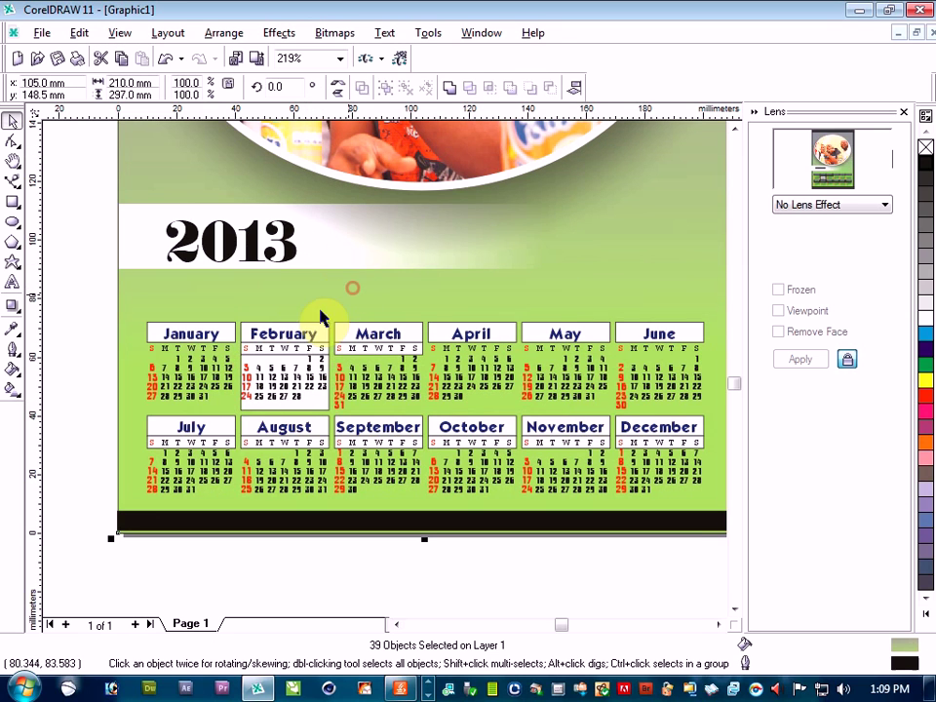
{"action": "left_click", "coordinate": [302, 413]}
{"action": "right_click", "coordinate": [302, 413]}
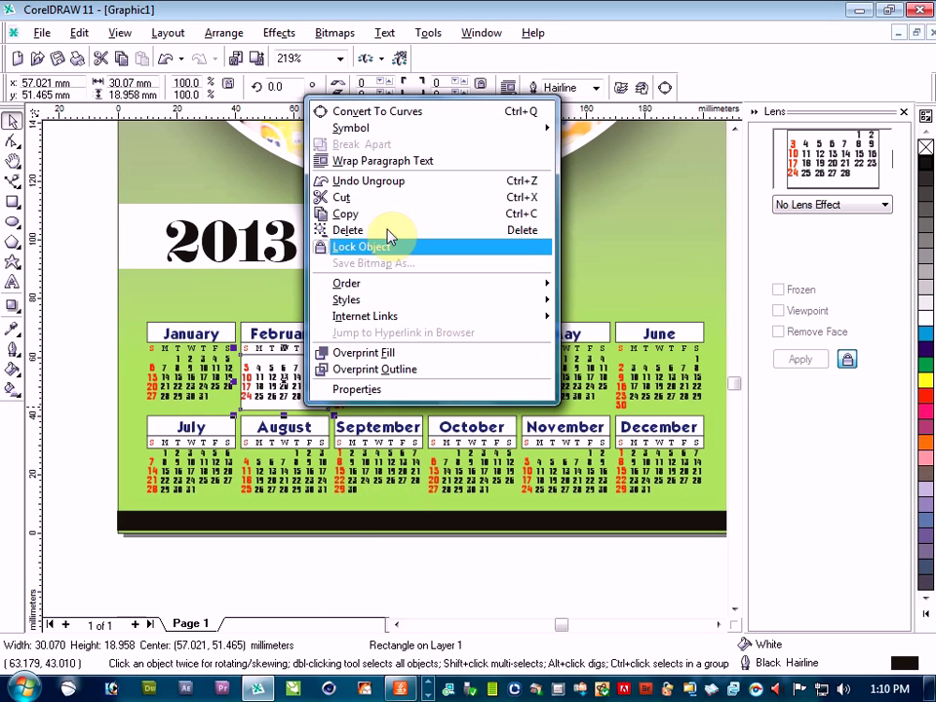
{"action": "left_click", "coordinate": [262, 574]}
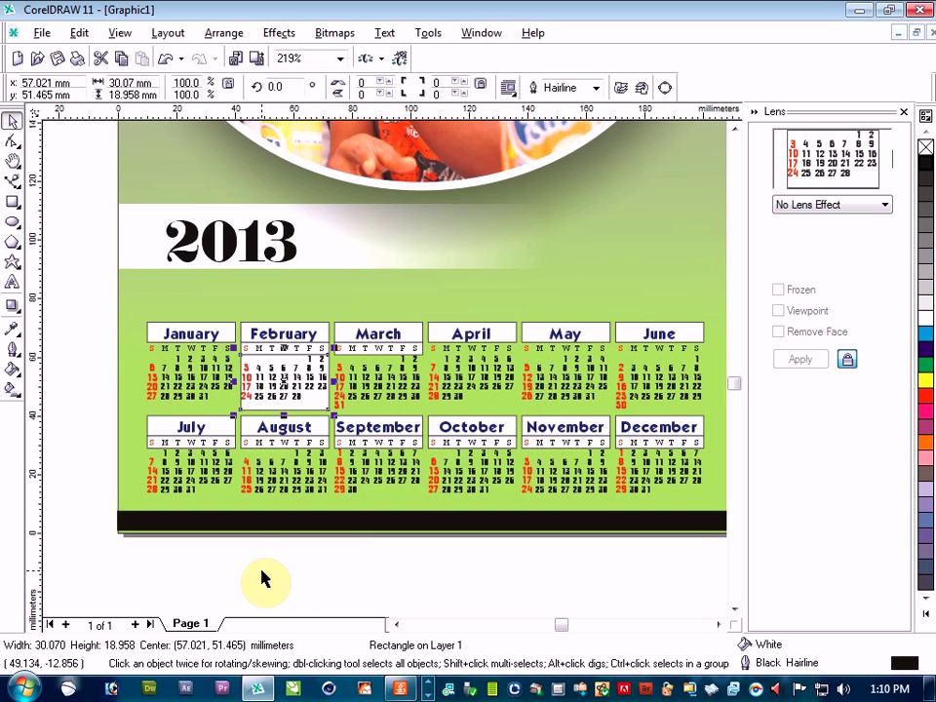
Cut the February to June and August to December grids from the page, keeping January and July.
{"action": "scroll", "coordinate": [399, 578], "scroll_direction": "down", "scroll_amount": 1}
{"action": "scroll", "coordinate": [397, 579], "scroll_direction": "down", "scroll_amount": 1}
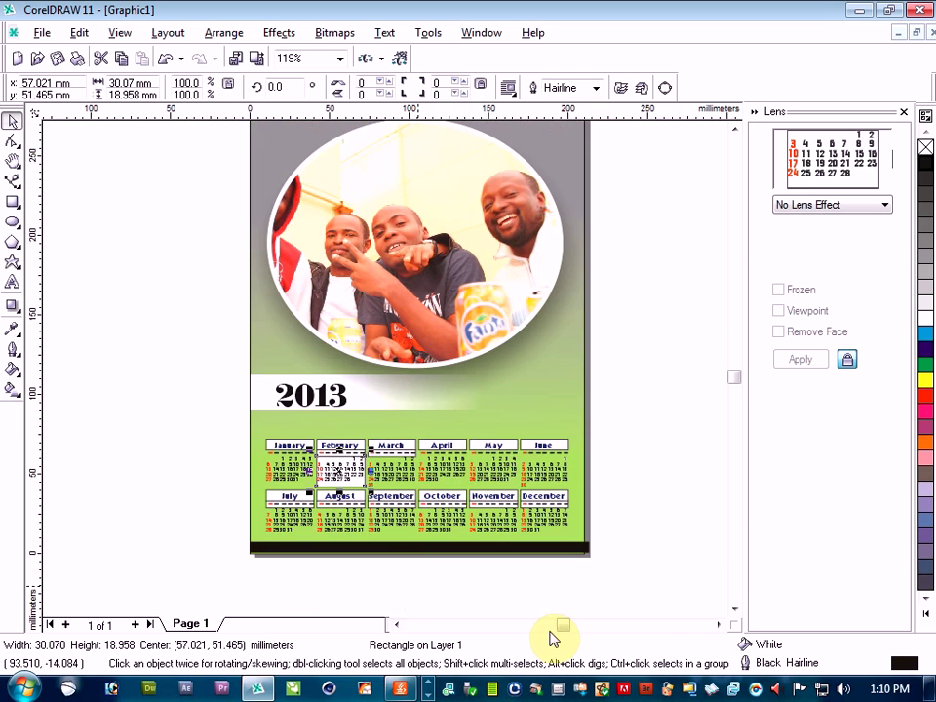
{"action": "left_click", "coordinate": [735, 610]}
{"action": "left_click", "coordinate": [508, 560]}
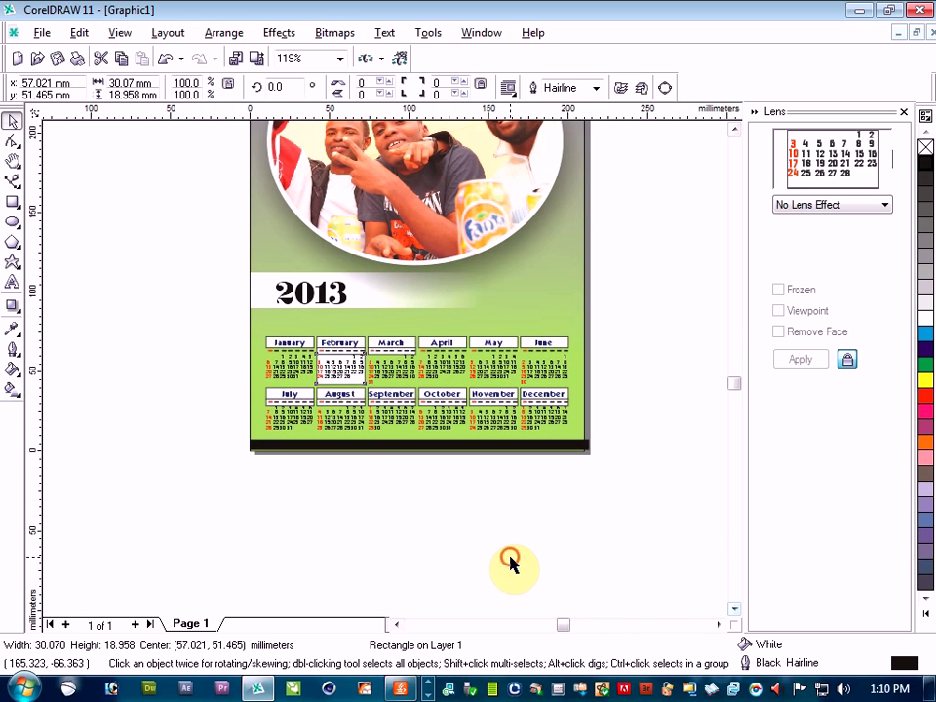
{"action": "left_click_drag", "start_coordinate": [632, 314], "coordinate": [314, 490]}
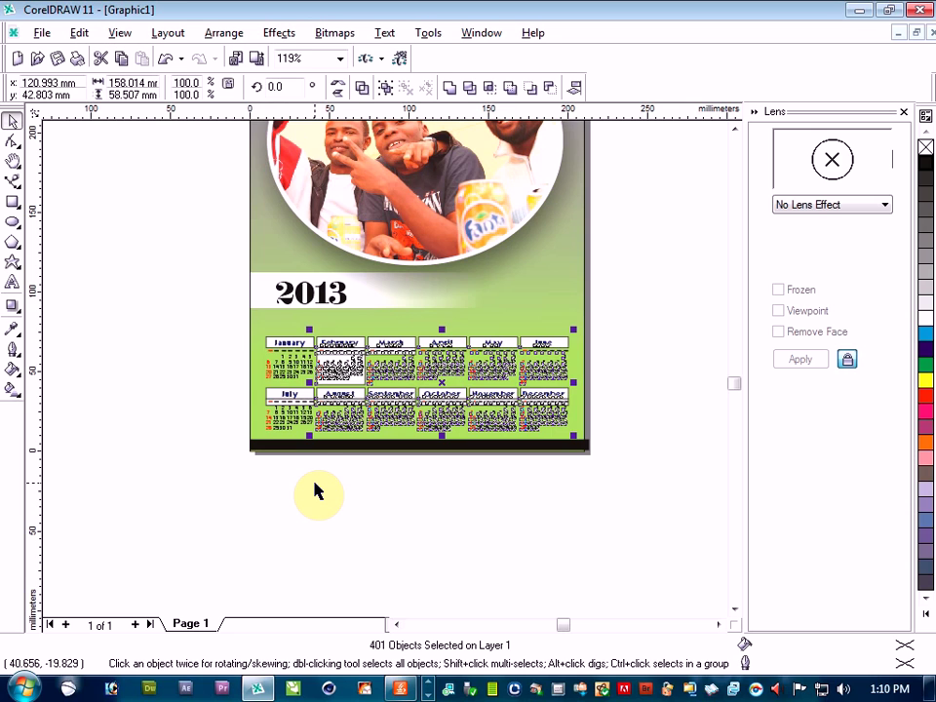
{"action": "key", "text": "Delete"}
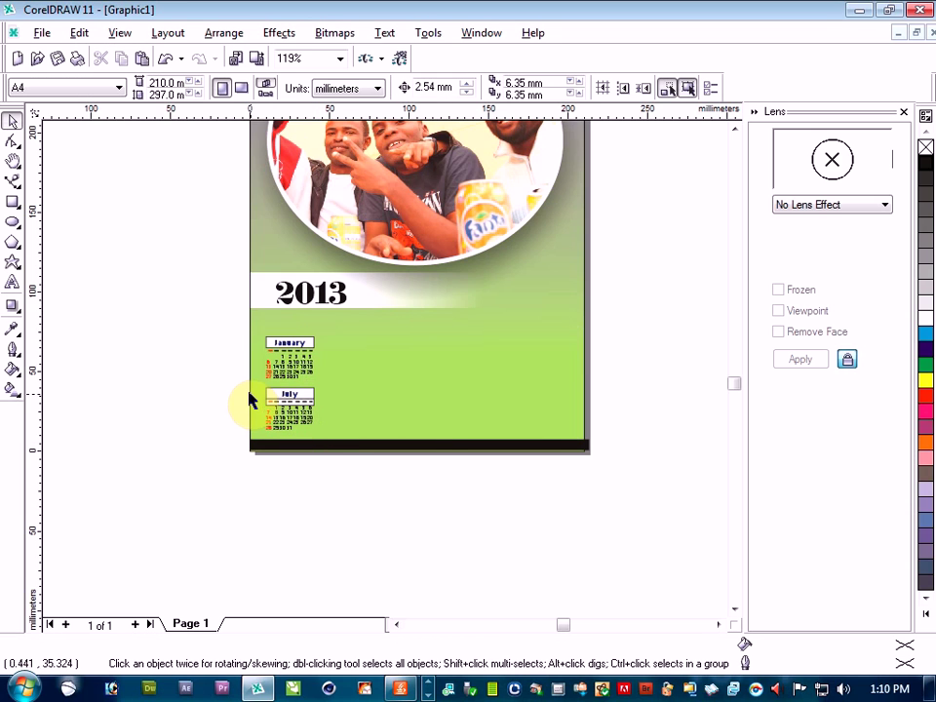
Move the complete July grid off the page onto the empty area beside its left edge.
{"action": "left_click_drag", "start_coordinate": [223, 370], "coordinate": [345, 453]}
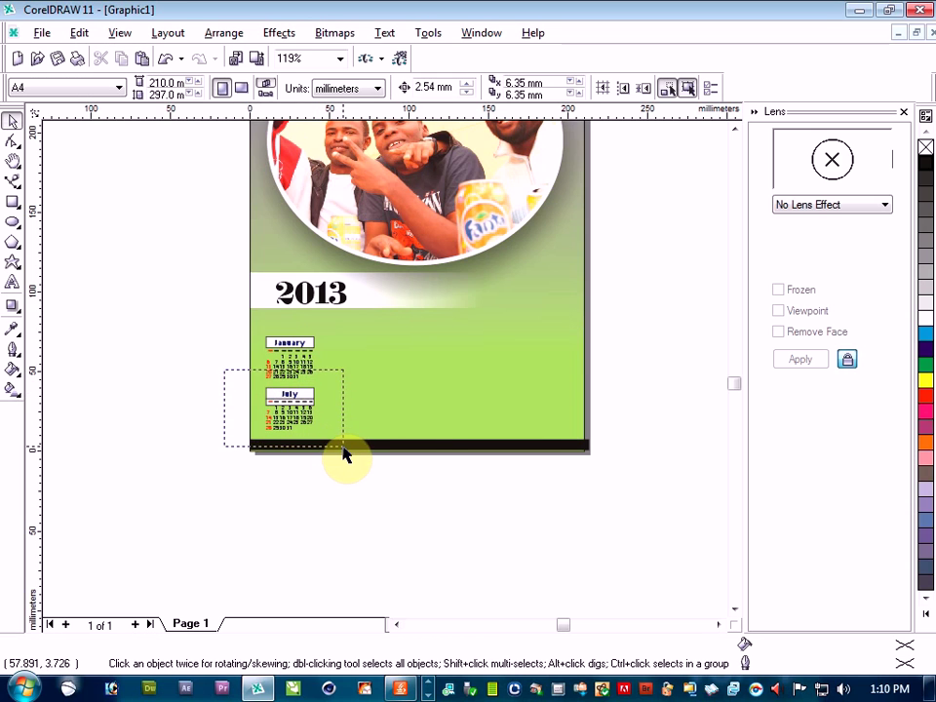
{"action": "left_click_drag", "start_coordinate": [221, 379], "coordinate": [340, 464]}
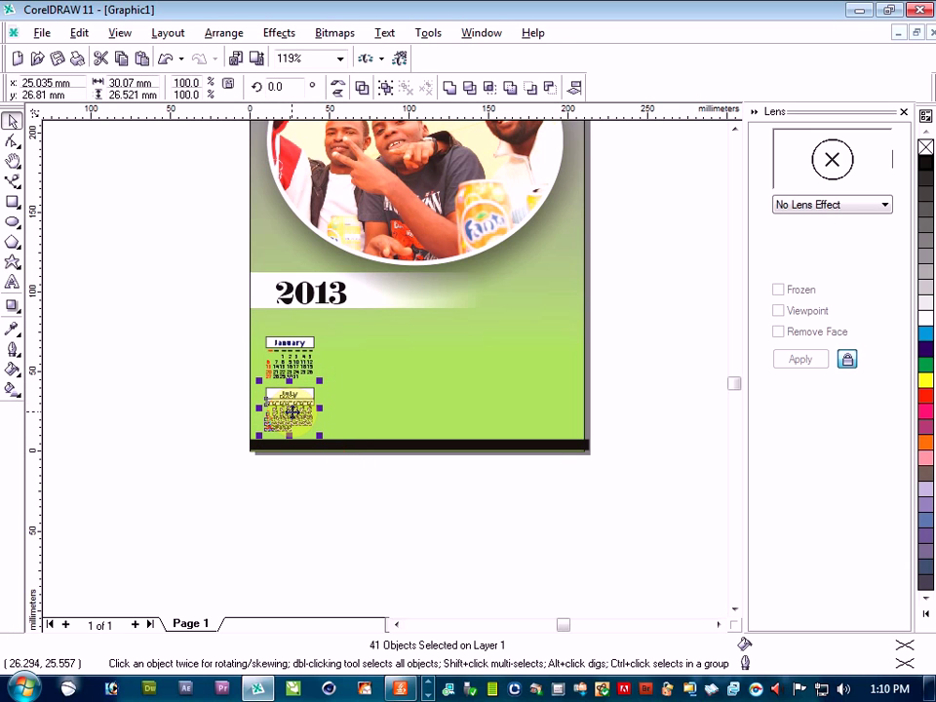
{"action": "left_click_drag", "start_coordinate": [291, 413], "coordinate": [156, 411]}
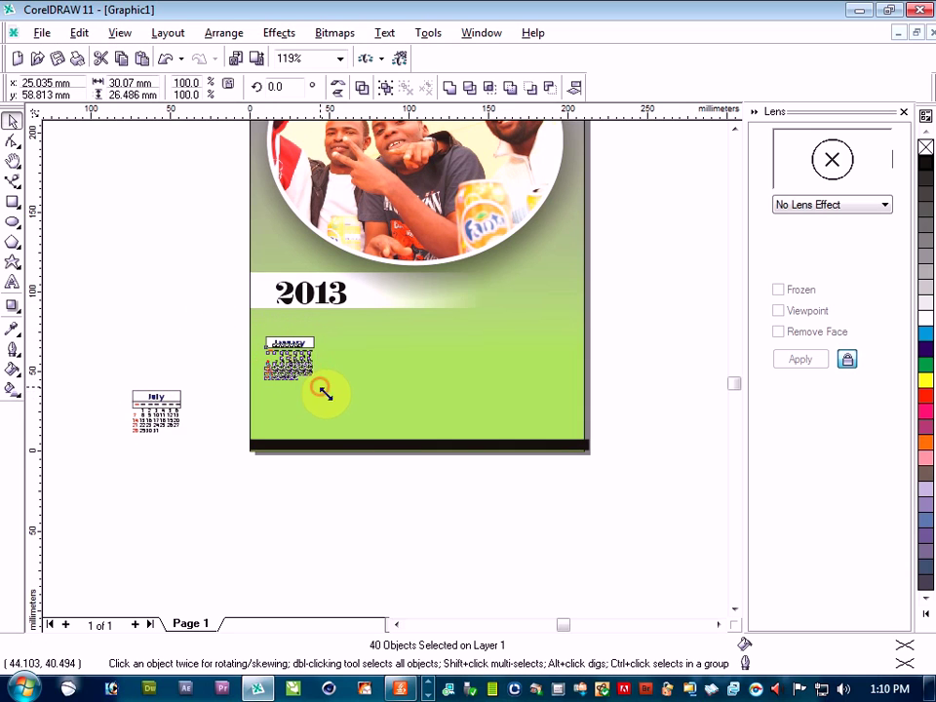
Enlarge the January grid to about 93 by 82 mm and place it between the 2013 banner and the bottom black strip.
{"action": "left_click_drag", "start_coordinate": [324, 391], "coordinate": [379, 436]}
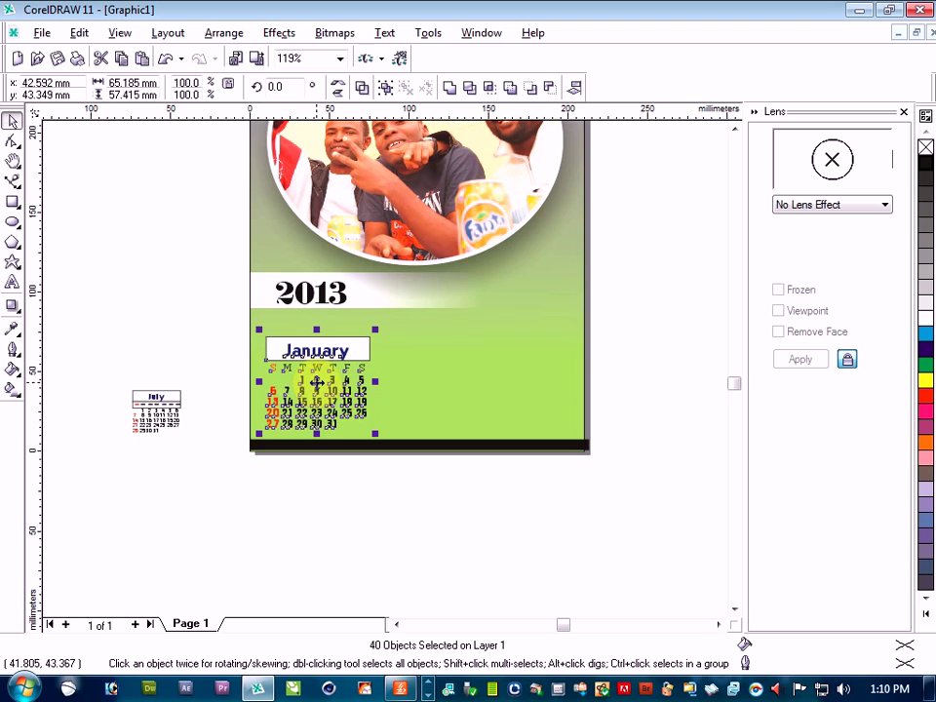
{"action": "left_click_drag", "start_coordinate": [316, 381], "coordinate": [397, 371]}
{"action": "left_click_drag", "start_coordinate": [396, 372], "coordinate": [397, 376]}
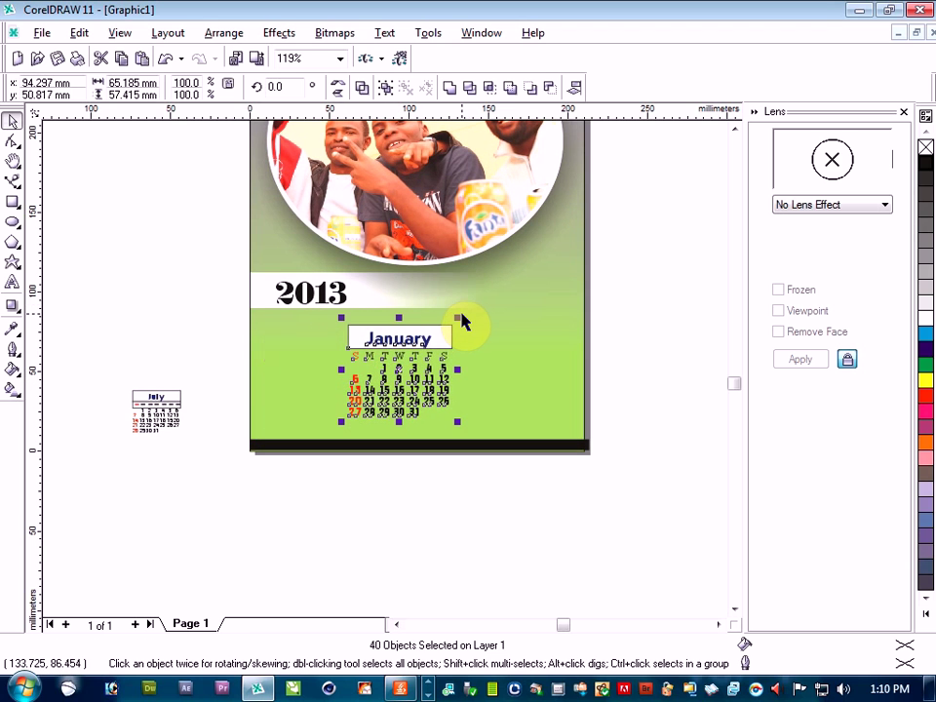
{"action": "left_click_drag", "start_coordinate": [459, 317], "coordinate": [501, 279]}
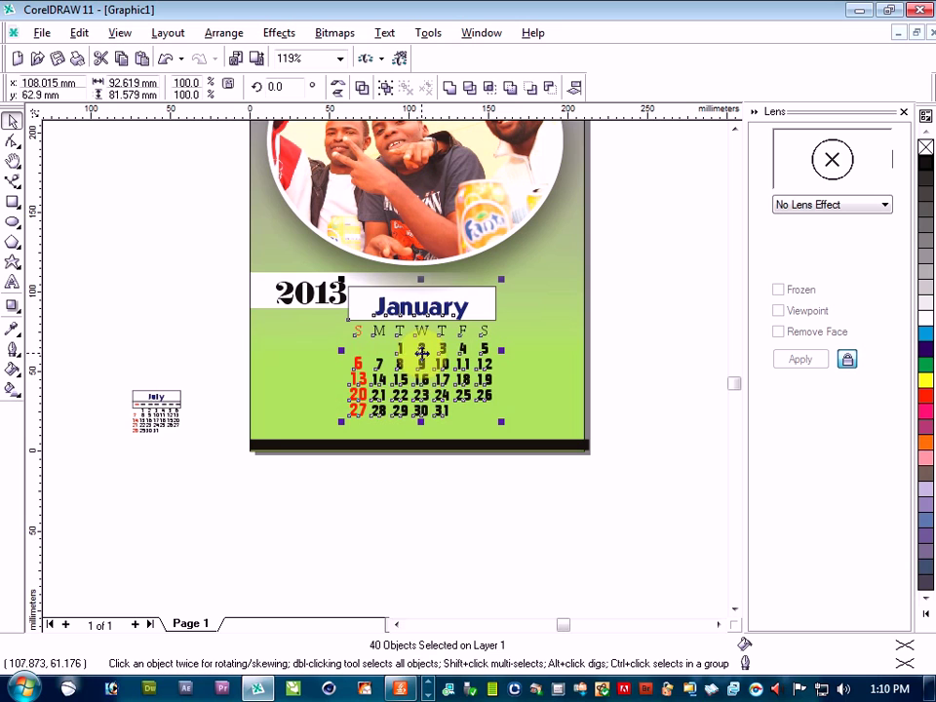
{"action": "mouse_move", "coordinate": [422, 352]}
{"action": "left_mouse_down"}
{"action": "mouse_move", "coordinate": [444, 365]}
{"action": "mouse_move", "coordinate": [433, 356]}
{"action": "left_mouse_up"}
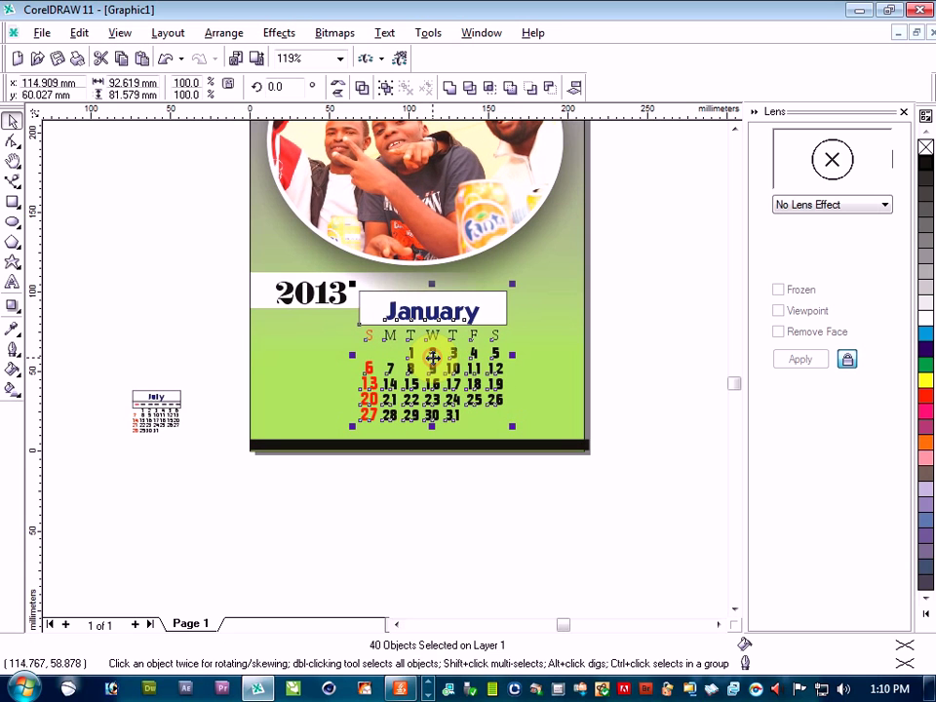
{"action": "left_click", "coordinate": [161, 328]}
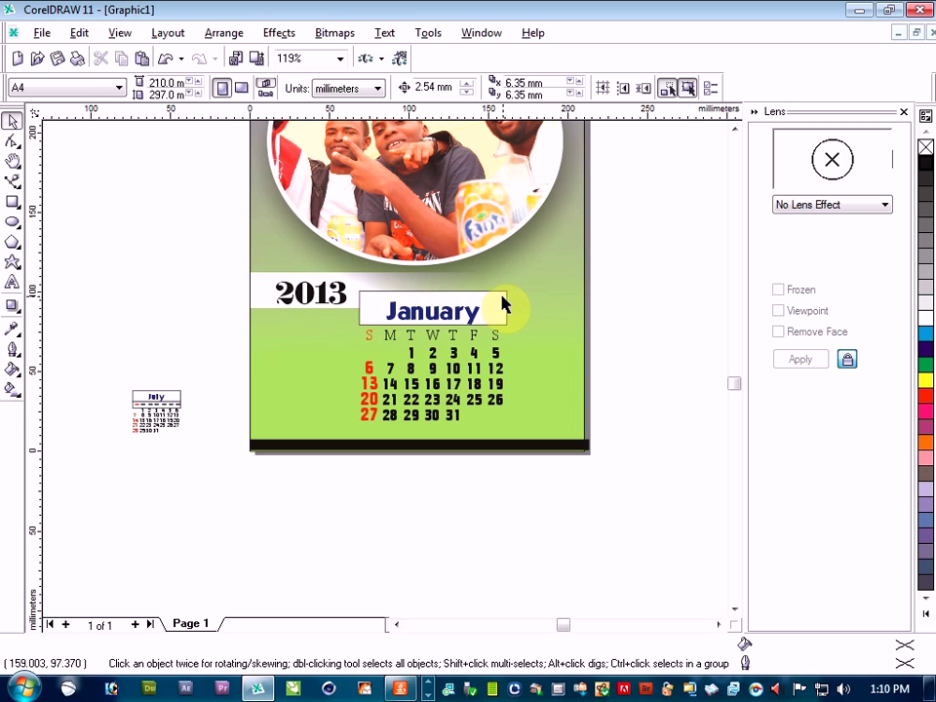
Round all four corners of the white title box behind the word January.
{"action": "left_click", "coordinate": [502, 300]}
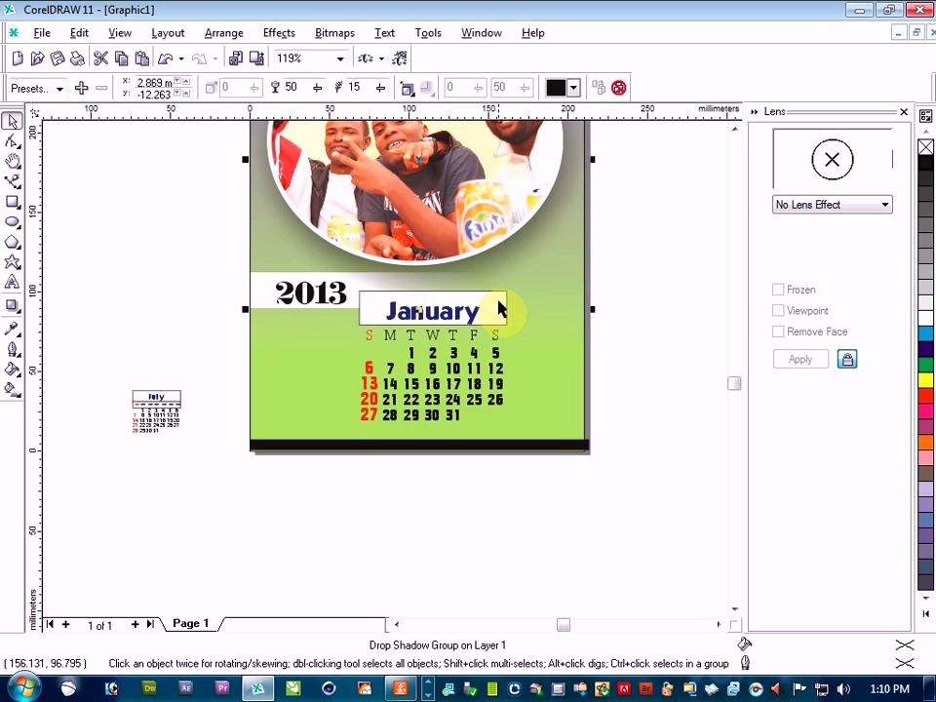
{"action": "left_click", "coordinate": [509, 304]}
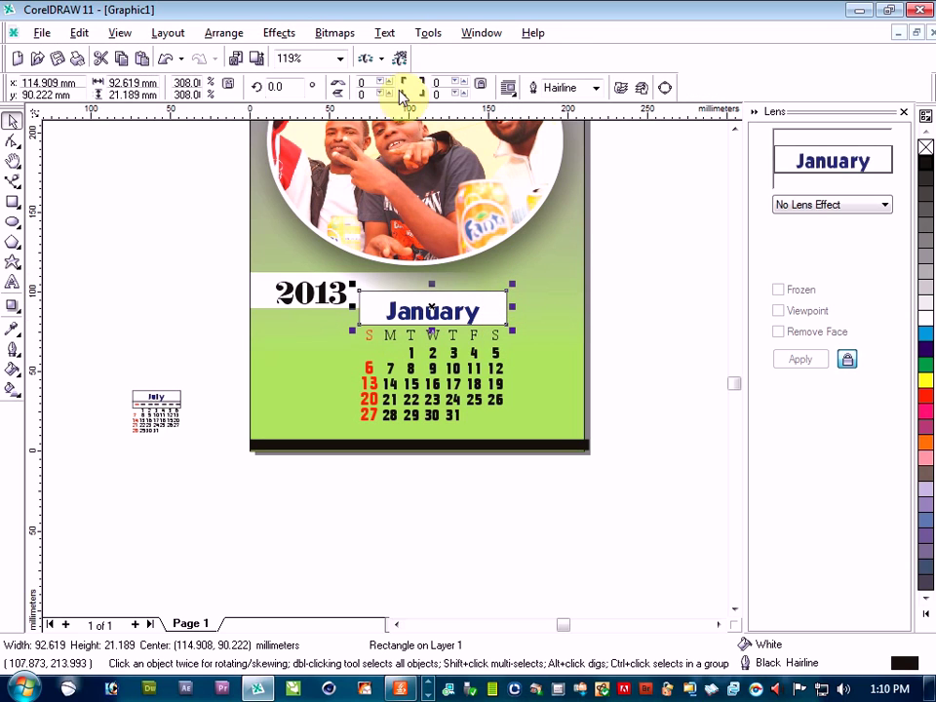
{"action": "left_click", "coordinate": [462, 84]}
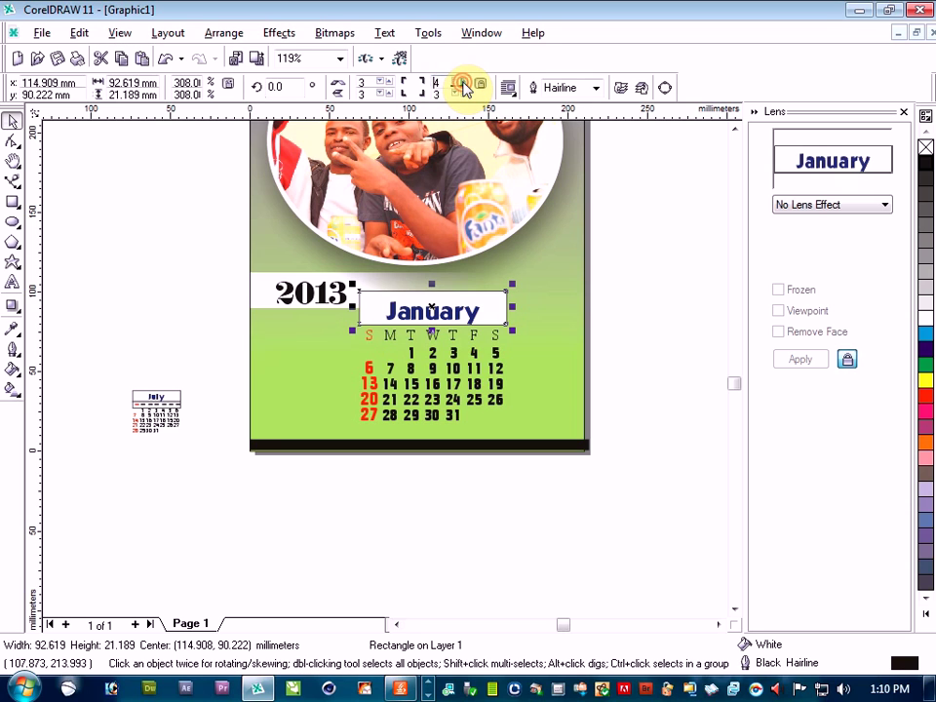
{"action": "left_click", "coordinate": [462, 84]}
{"action": "left_click", "coordinate": [164, 265]}
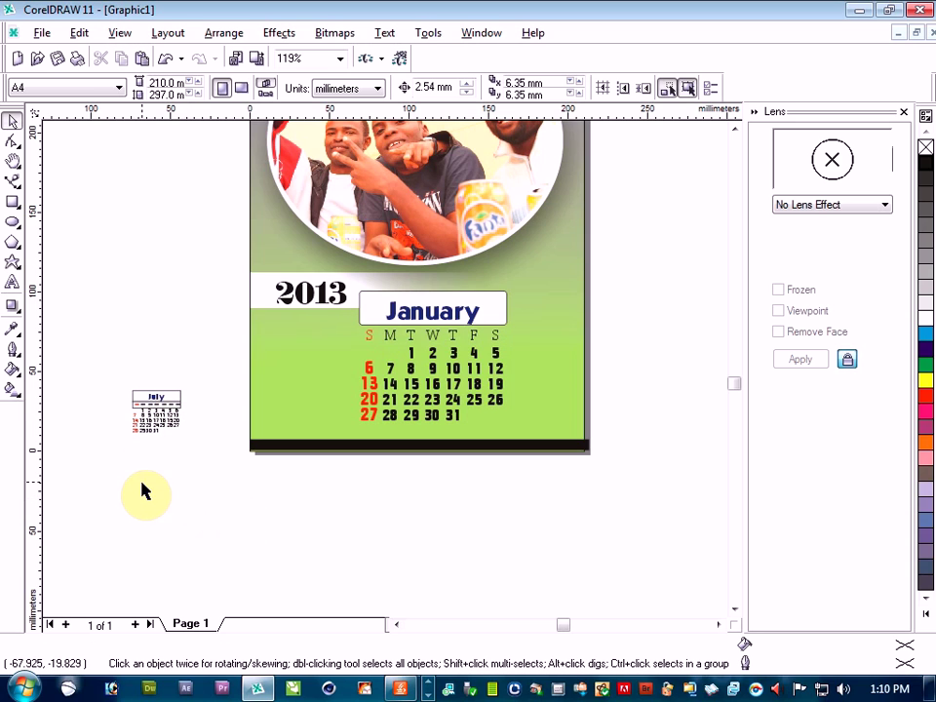
Add a second page and paste the cut February to June and August to December grids onto it.
{"action": "left_click", "coordinate": [137, 625]}
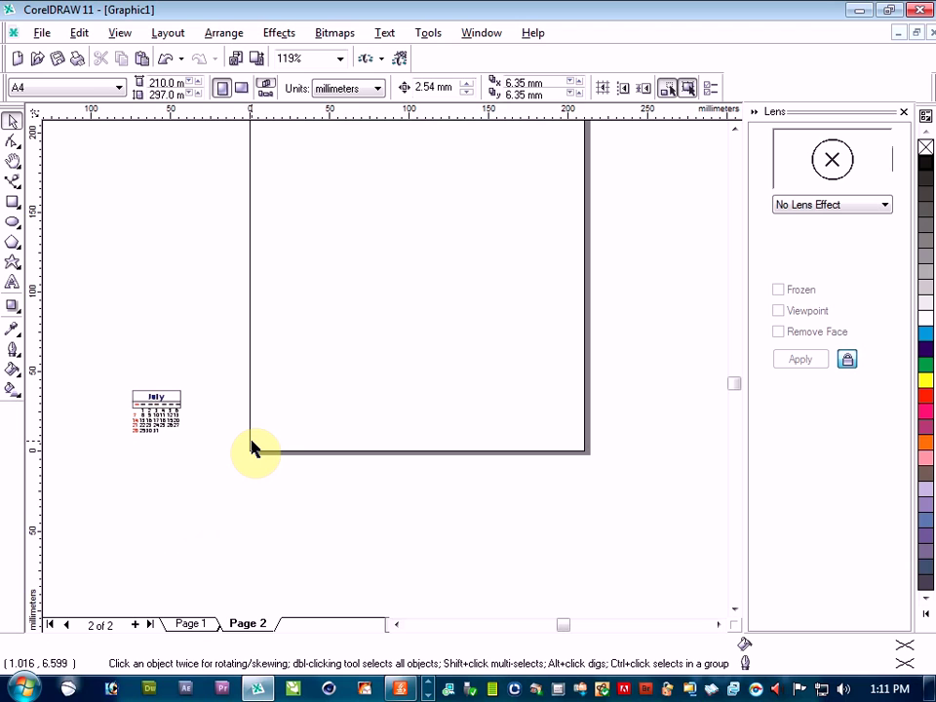
{"action": "key", "text": "ctrl+v"}
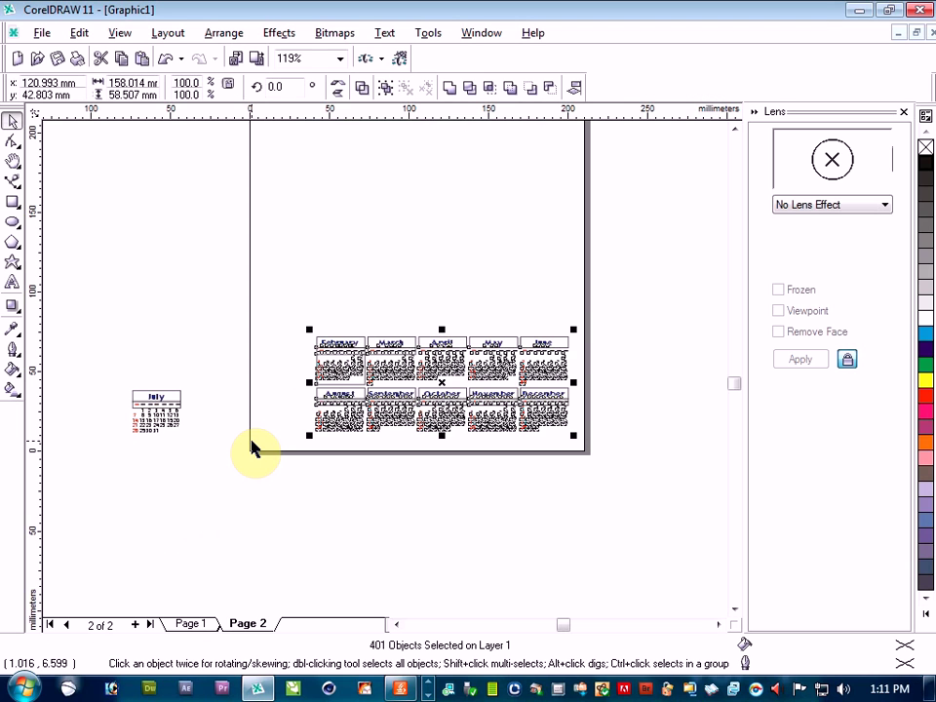